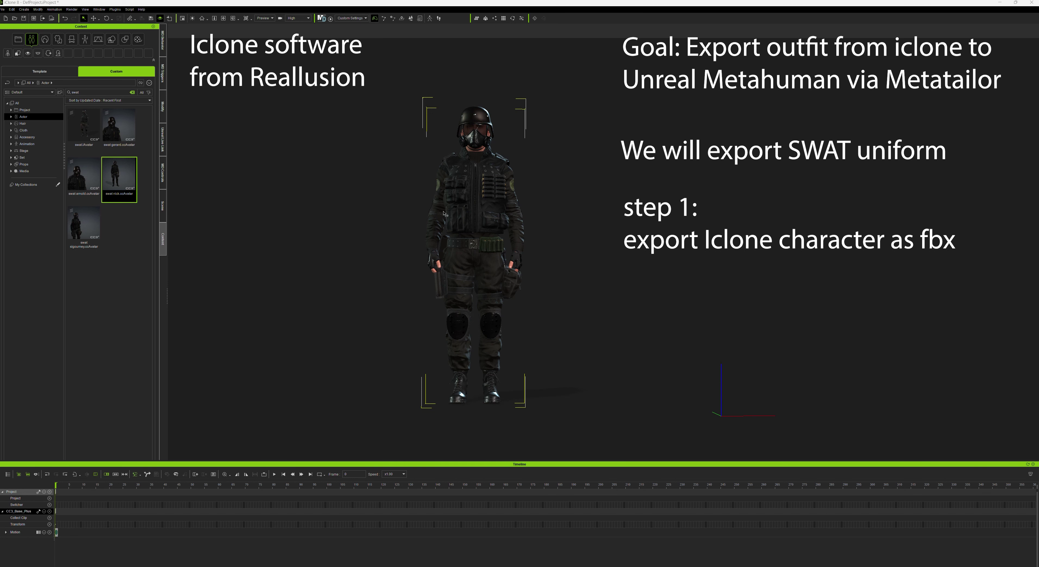
Start an FBX export of the SWAT-uniformed character, keeping the default export settings.
{"action": "left_click", "coordinate": [4, 8]}
{"action": "mouse_move", "coordinate": [18, 59]}
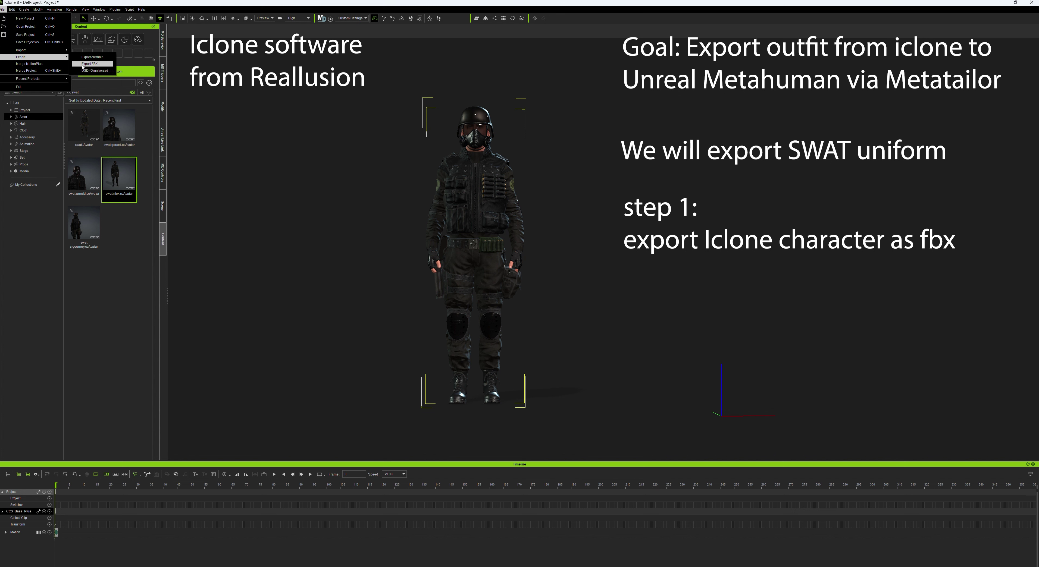
{"action": "left_click", "coordinate": [91, 64]}
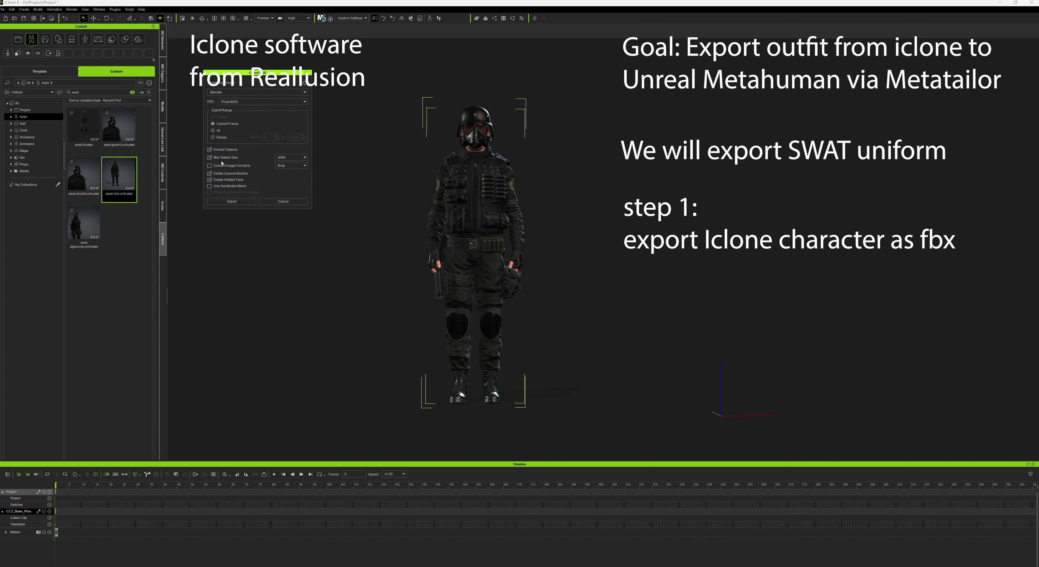
{"action": "left_click", "coordinate": [232, 202]}
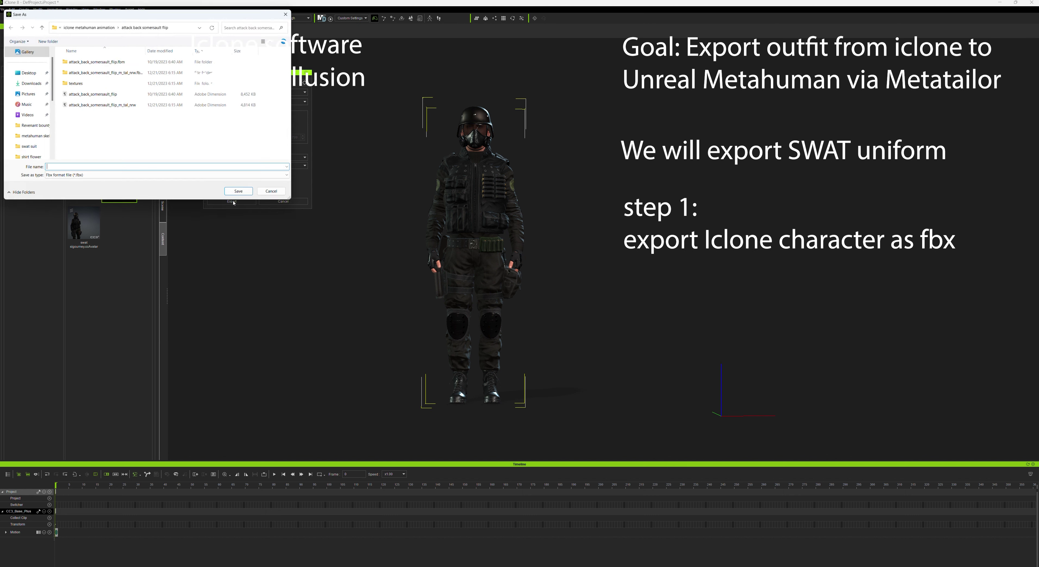
Save the FBX as 'swat uniform' in D:\blender fbx\swat transfer clothes.
{"action": "left_click", "coordinate": [39, 25]}
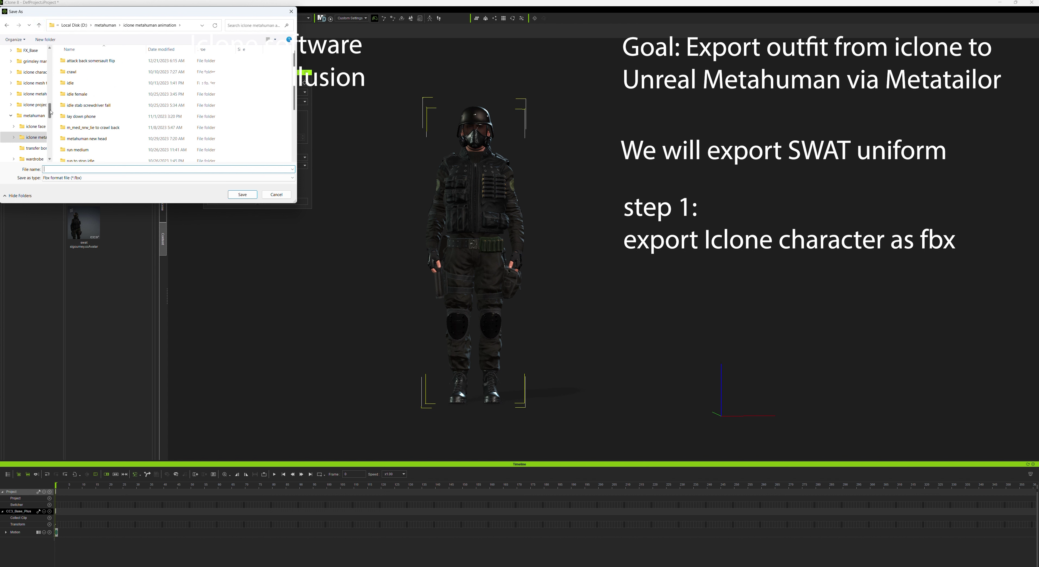
{"action": "left_click", "coordinate": [39, 25]}
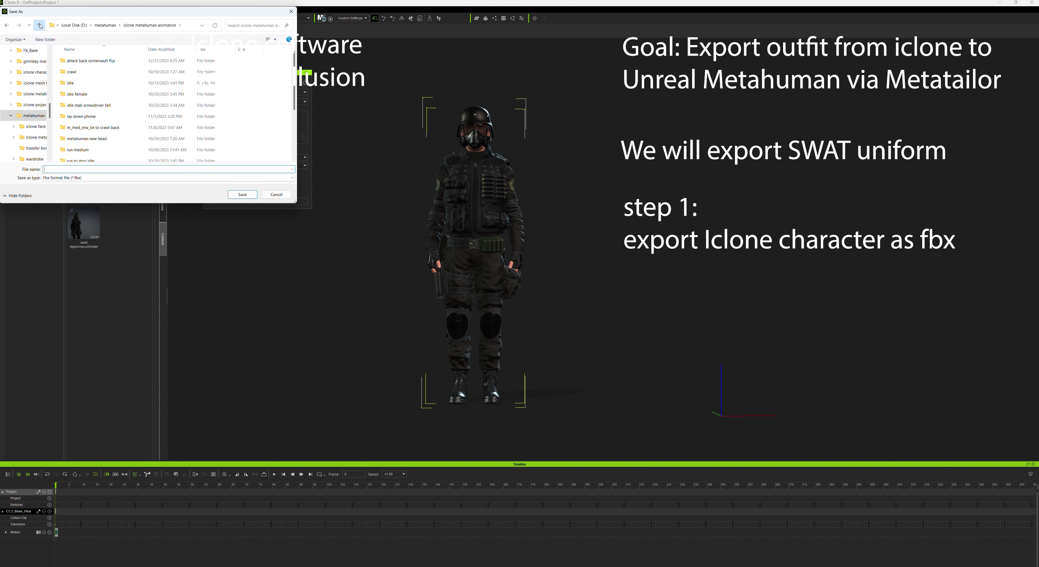
{"action": "left_click", "coordinate": [39, 25]}
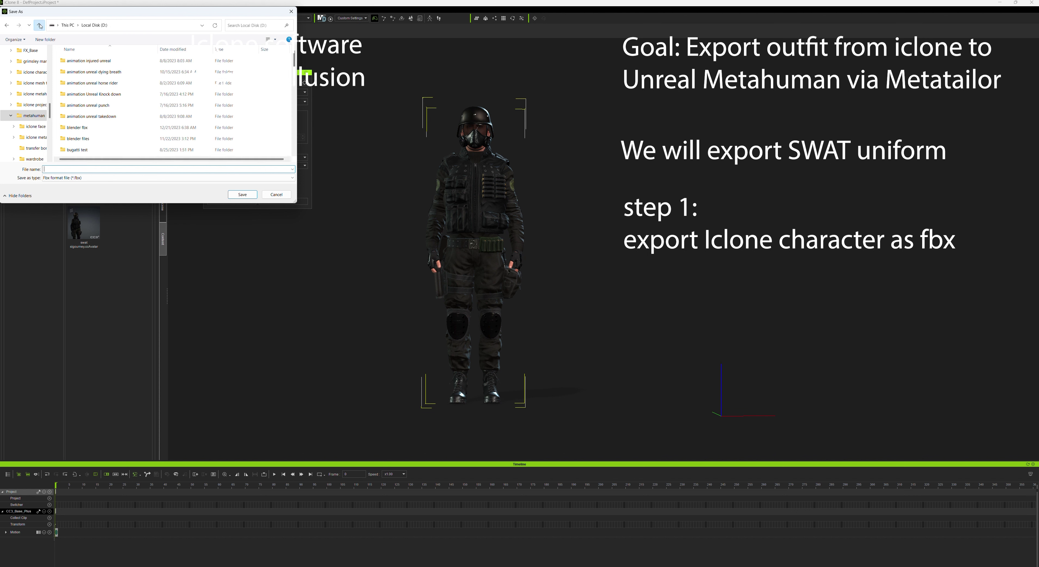
{"action": "double_click", "coordinate": [77, 128]}
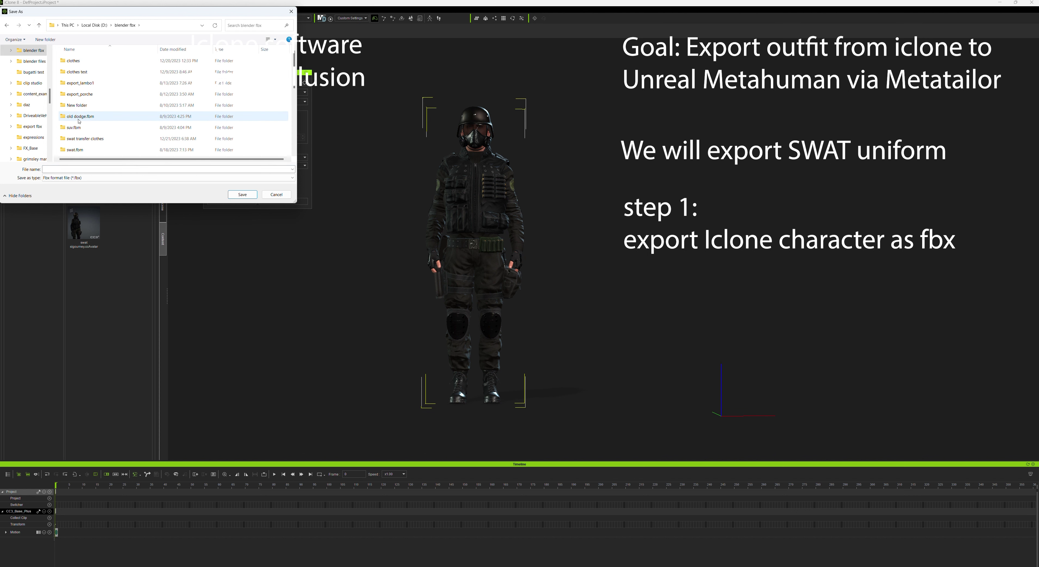
{"action": "double_click", "coordinate": [81, 140]}
{"action": "type", "text": "swat uniform"}
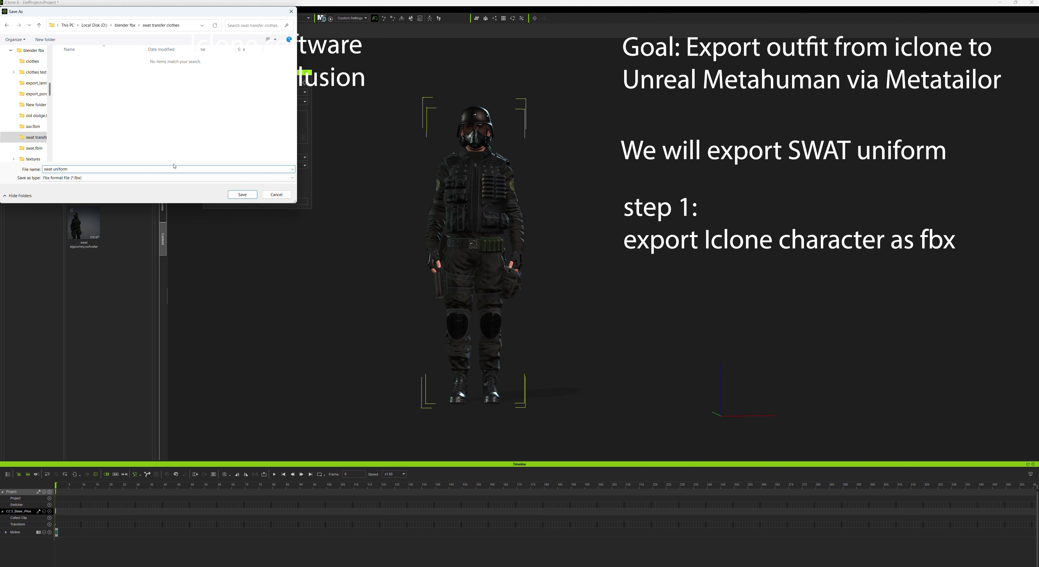
{"action": "left_click", "coordinate": [242, 194]}
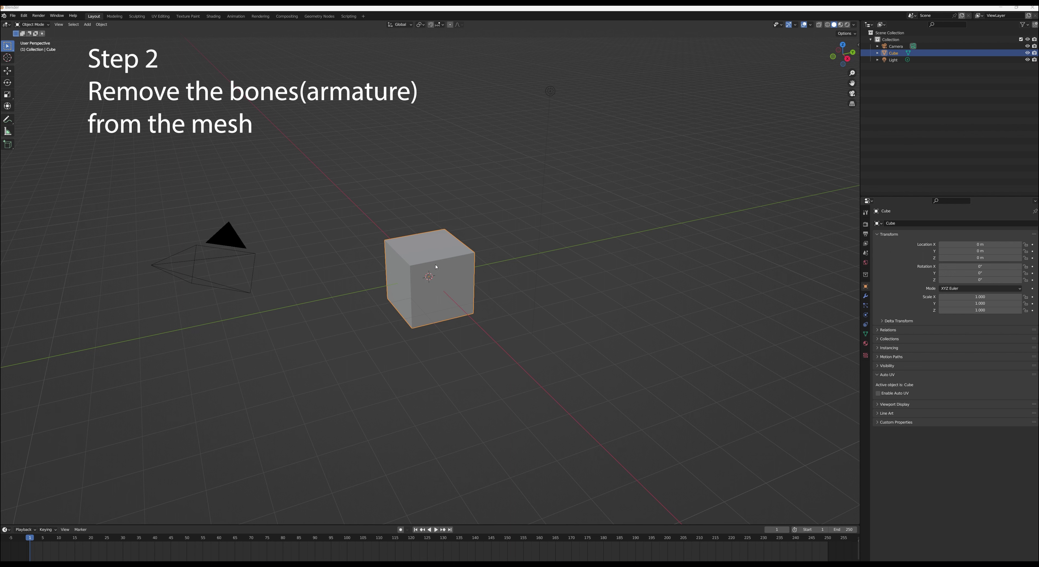
Delete the default Camera, Cube and Light from the scene.
{"action": "left_click", "coordinate": [896, 46]}
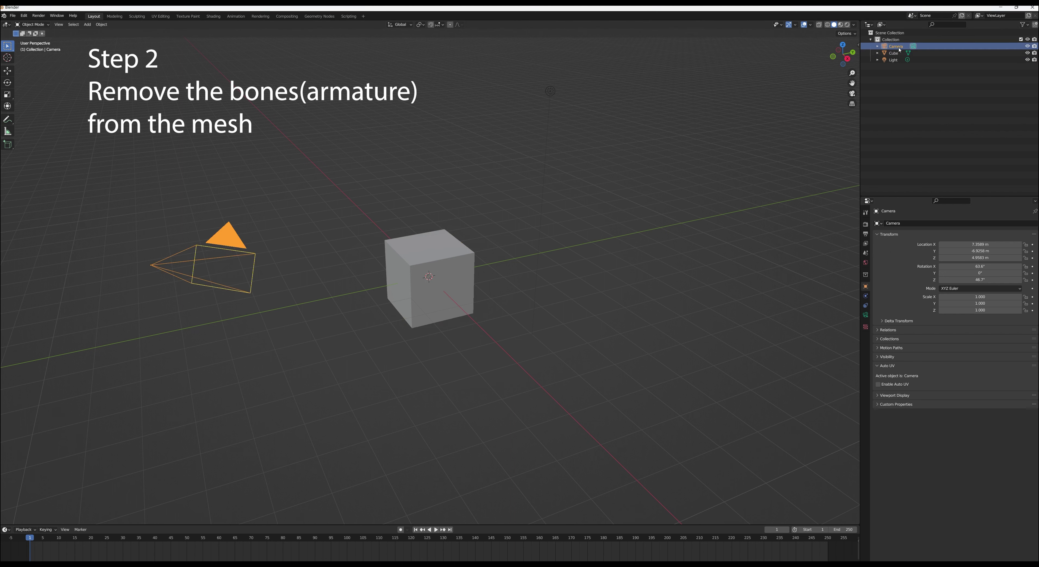
{"action": "left_click", "coordinate": [896, 62], "text": "shift"}
{"action": "right_click", "coordinate": [896, 62]}
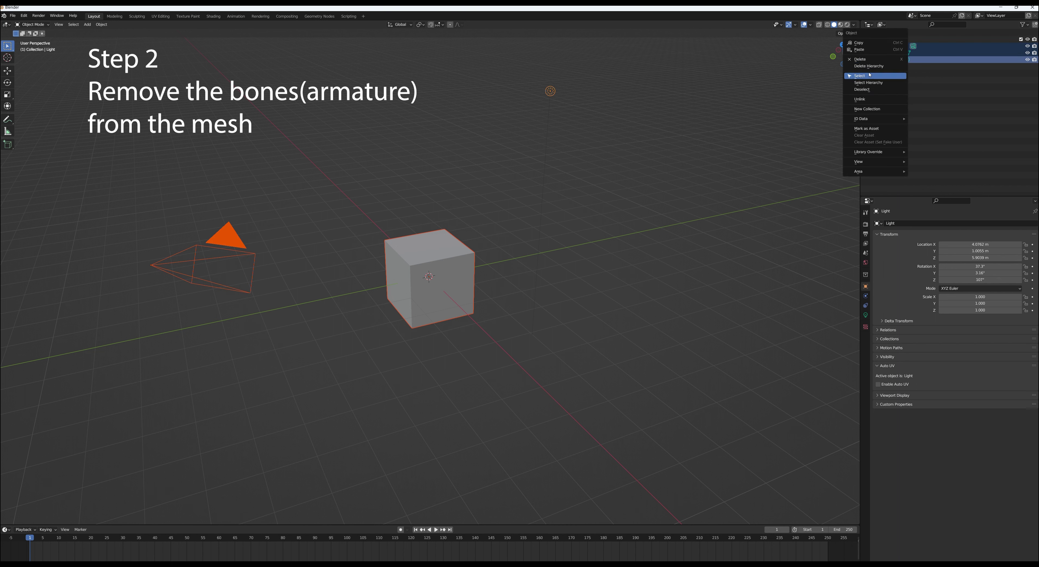
{"action": "left_click", "coordinate": [860, 59]}
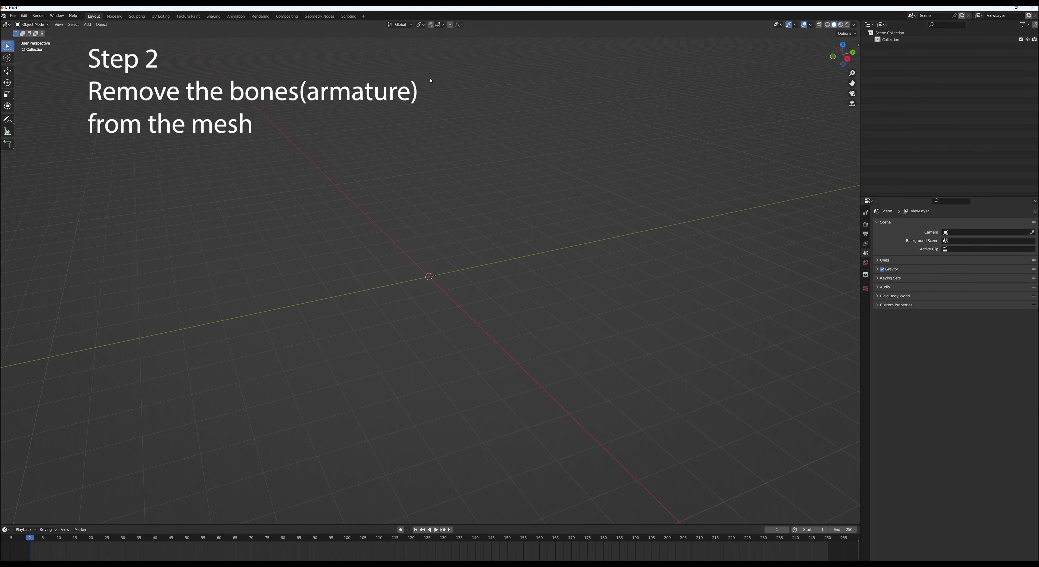
Import swat uniform.fbx from D:\blender fbx\swat transfer clothes.
{"action": "left_click", "coordinate": [13, 15]}
{"action": "mouse_move", "coordinate": [19, 107]}
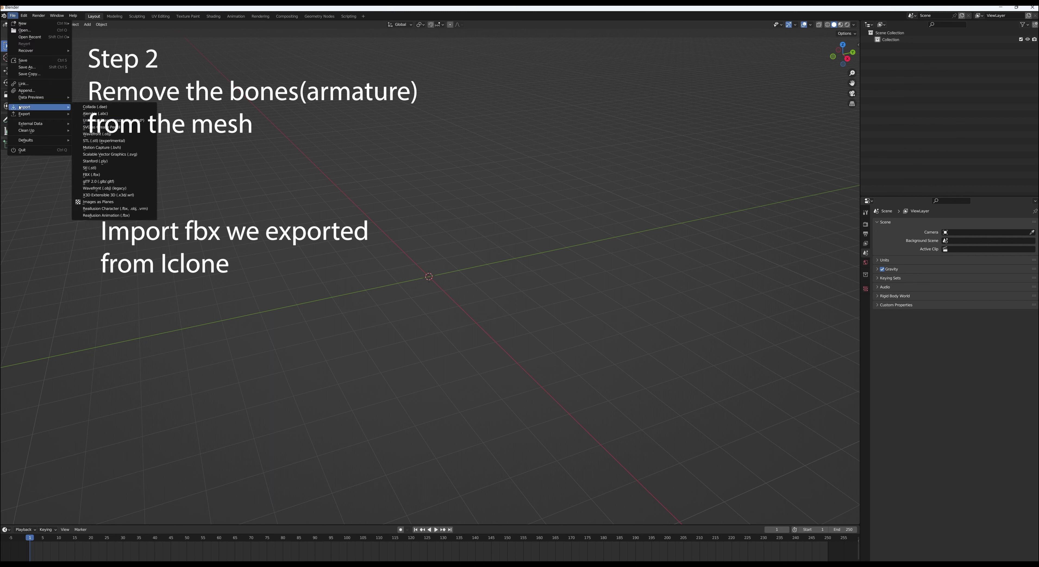
{"action": "left_click", "coordinate": [85, 176]}
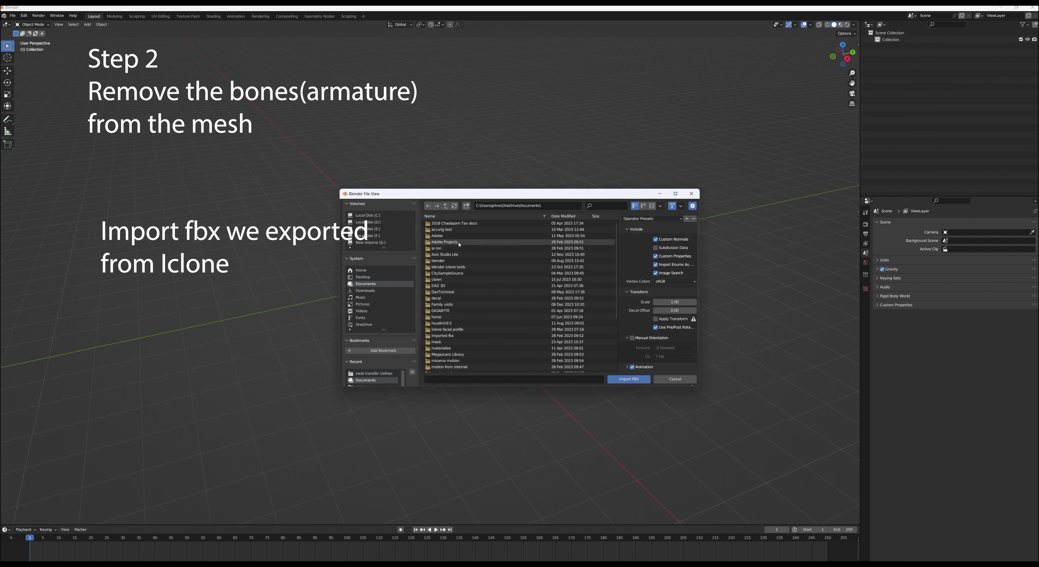
{"action": "left_click", "coordinate": [367, 222]}
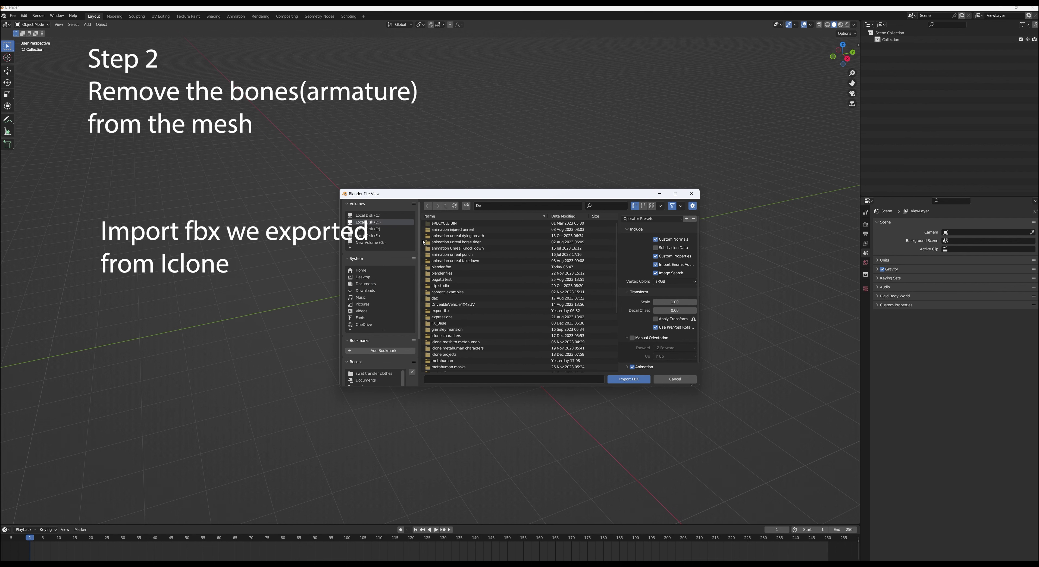
{"action": "double_click", "coordinate": [443, 268]}
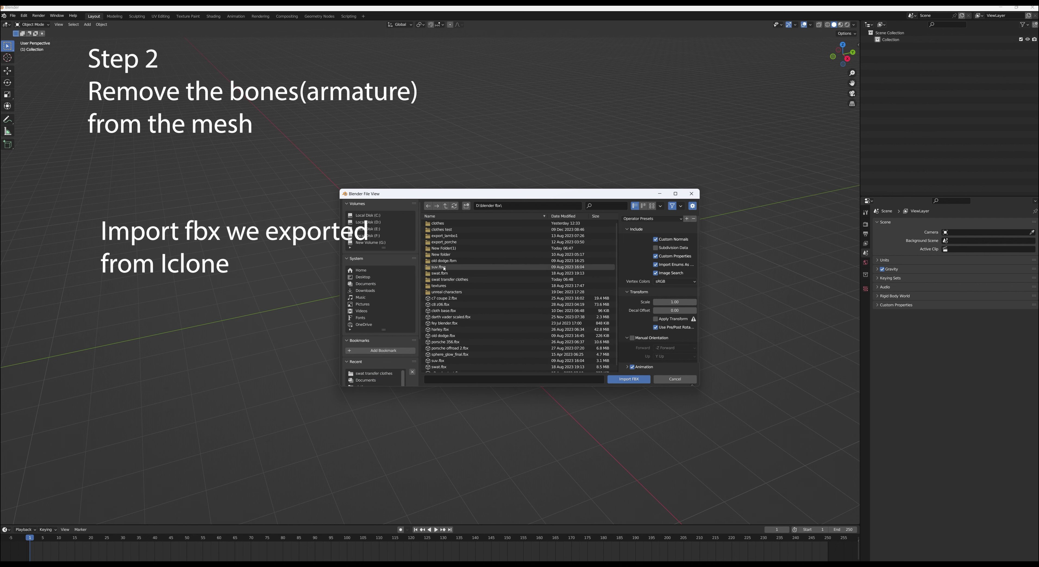
{"action": "double_click", "coordinate": [442, 279]}
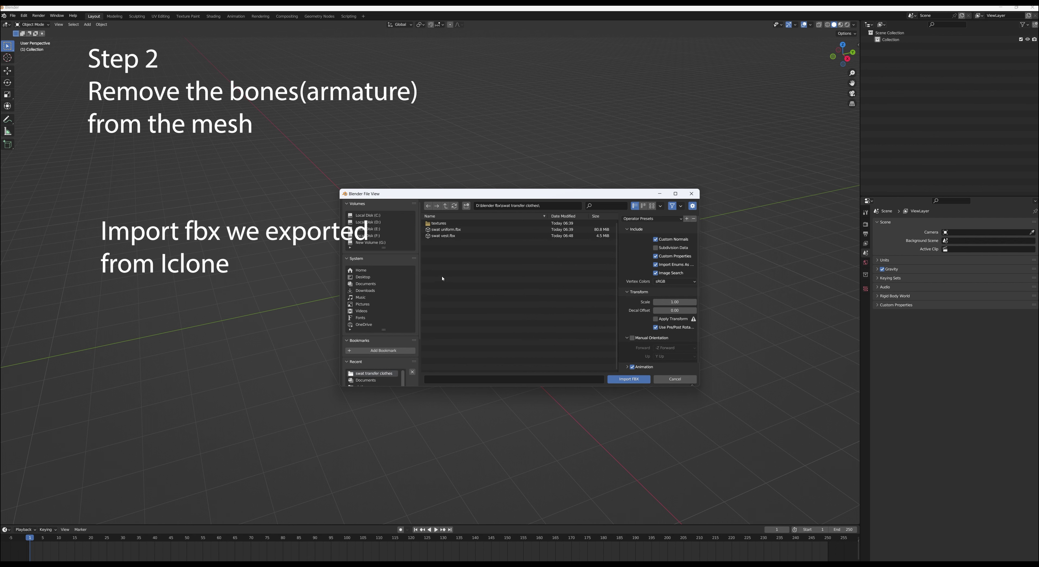
{"action": "double_click", "coordinate": [435, 230]}
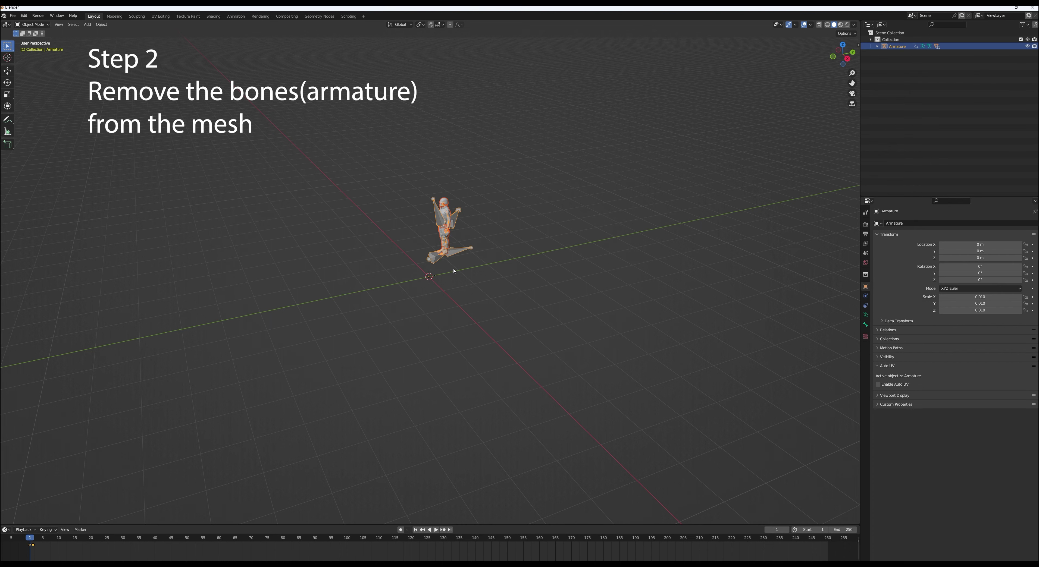
Unparent all the soldier's meshes with Clear and Keep Transformation.
{"action": "scroll", "coordinate": [455, 271], "scroll_direction": "up", "scroll_amount": 2}
{"action": "scroll", "coordinate": [456, 273], "scroll_direction": "up", "scroll_amount": 4}
{"action": "middle_click_drag", "start_coordinate": [475, 262], "coordinate": [538, 260]}
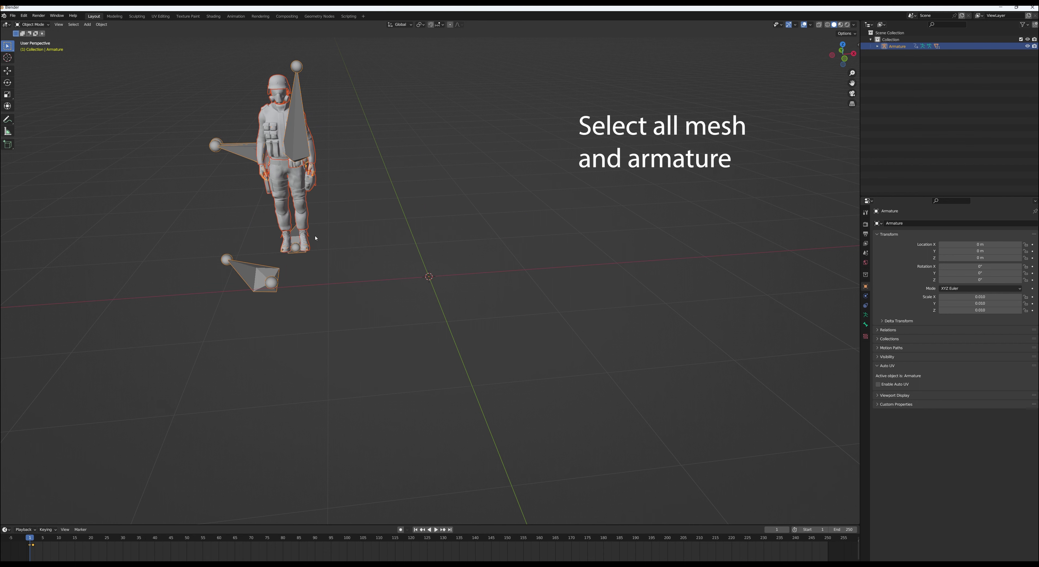
{"action": "scroll", "coordinate": [315, 238], "scroll_direction": "up", "scroll_amount": 1}
{"action": "middle_click_drag", "start_coordinate": [317, 236], "coordinate": [319, 226]}
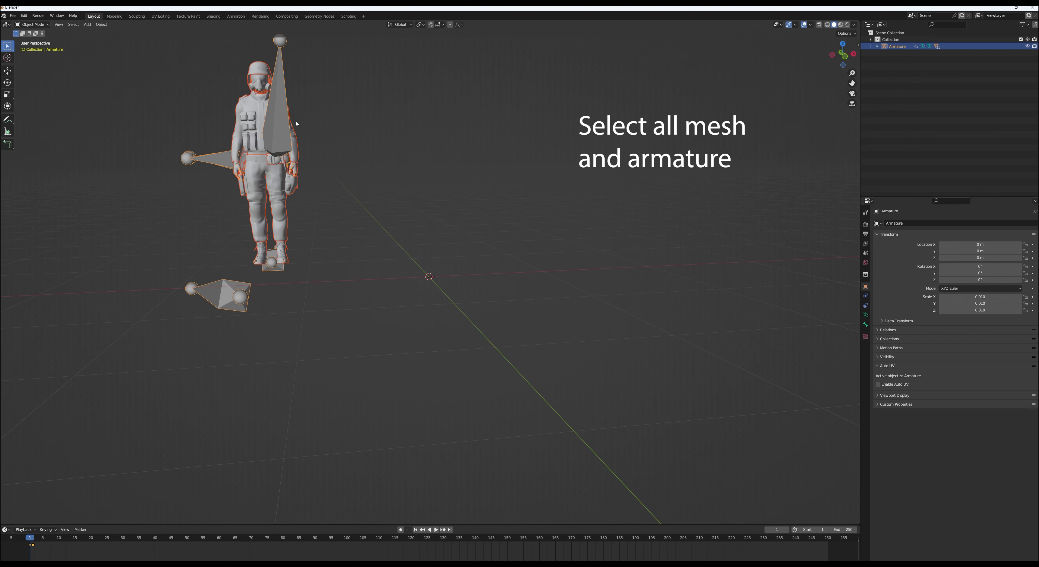
{"action": "right_click", "coordinate": [273, 131]}
{"action": "mouse_move", "coordinate": [273, 131]}
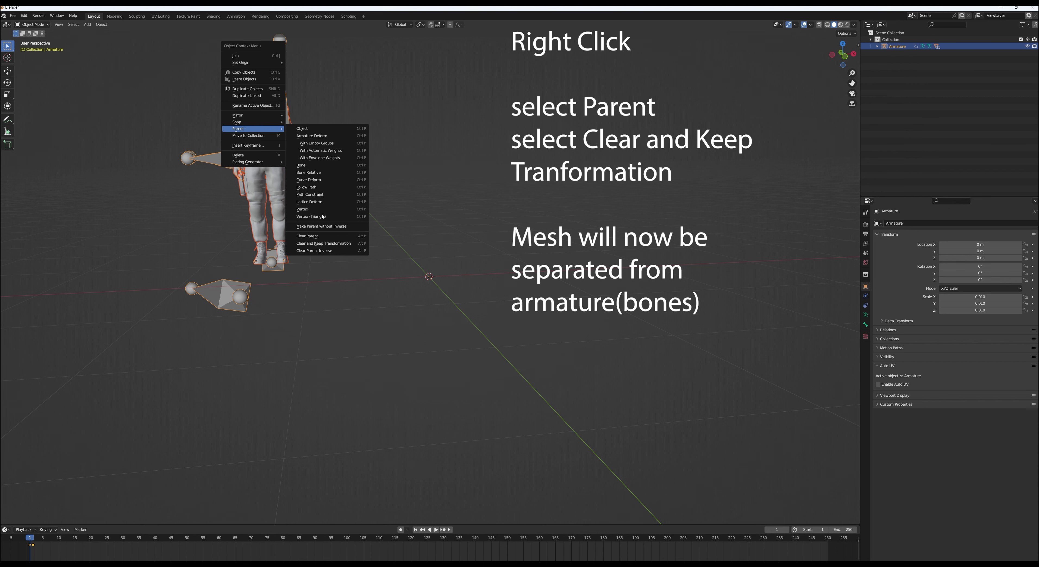
{"action": "left_click", "coordinate": [325, 244]}
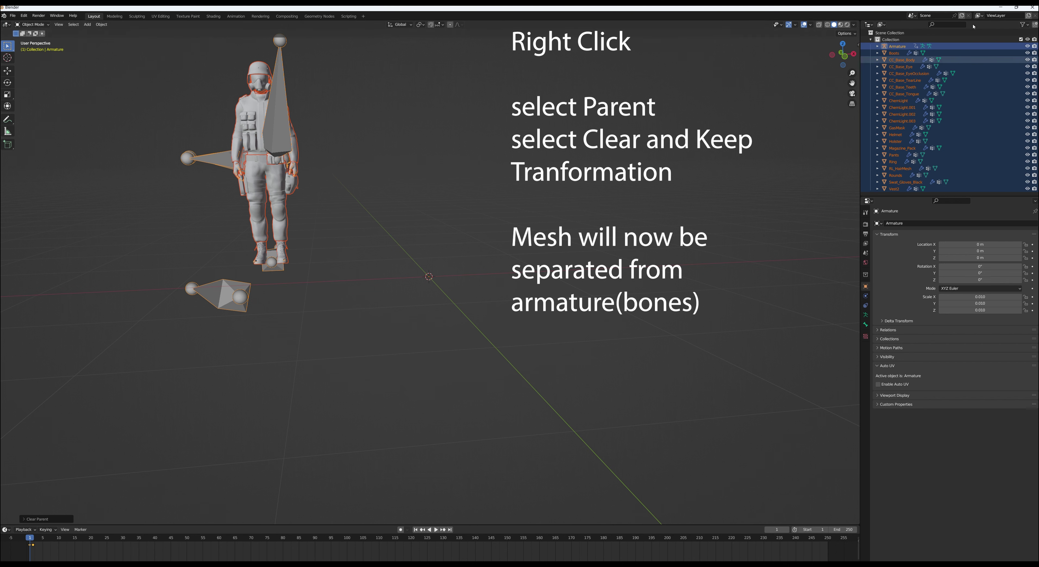
Delete the Armature and its hierarchy.
{"action": "left_click", "coordinate": [900, 47]}
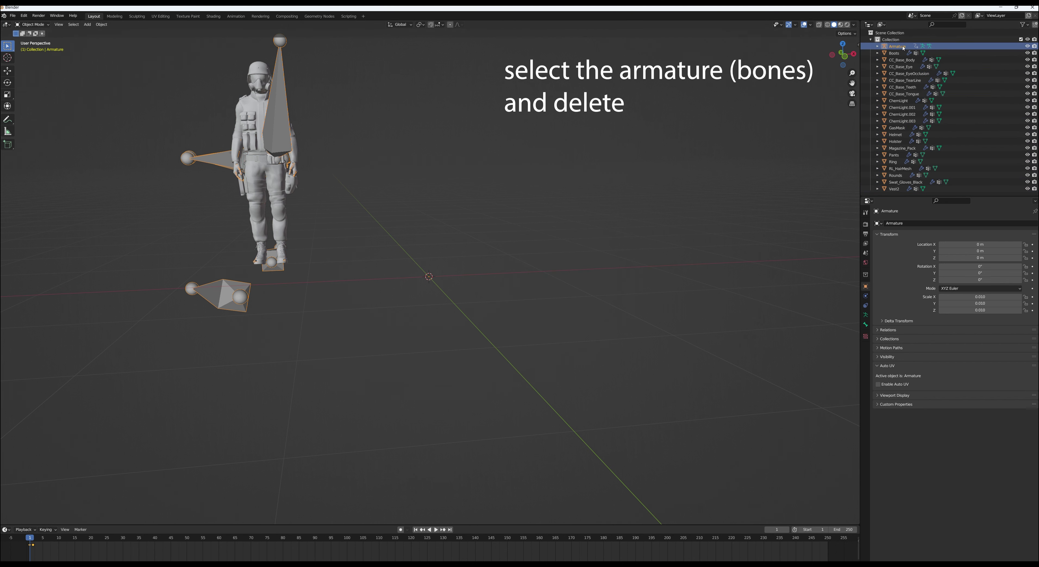
{"action": "right_click", "coordinate": [899, 48]}
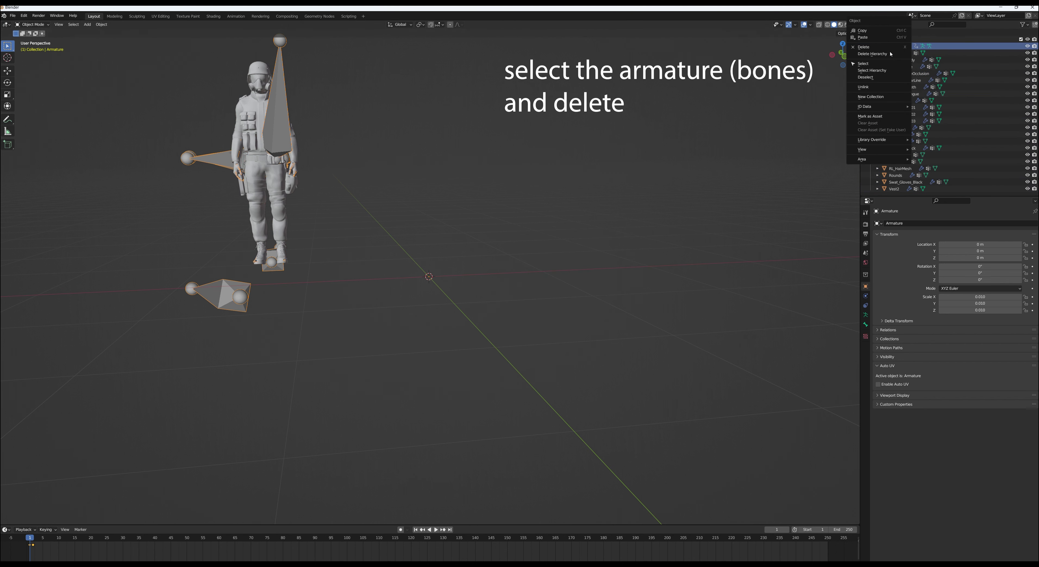
{"action": "left_click", "coordinate": [866, 47]}
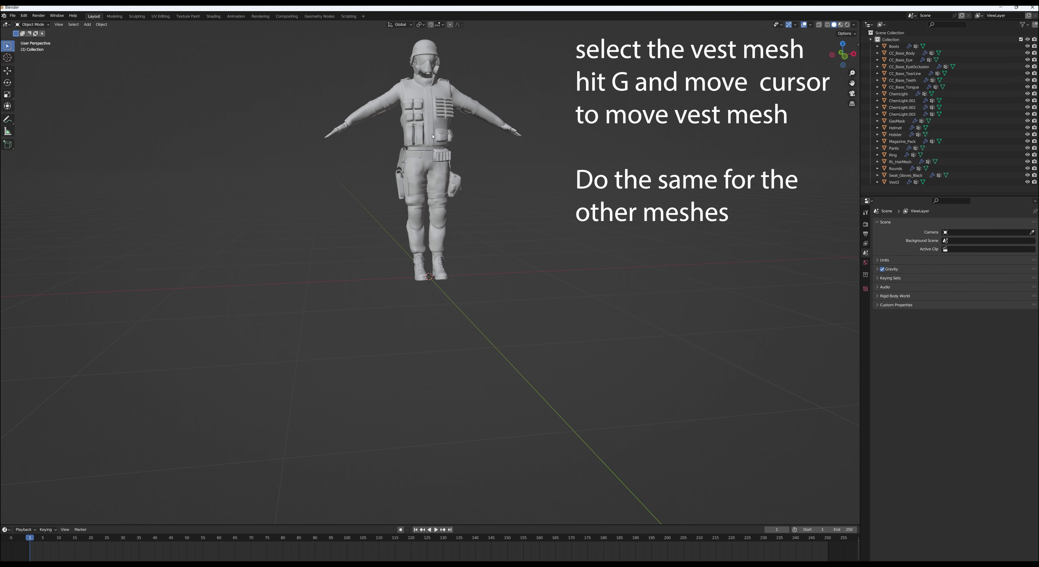
Move the vest off the body to beside the character.
{"action": "left_click", "coordinate": [423, 136]}
{"action": "left_click", "coordinate": [424, 88]}
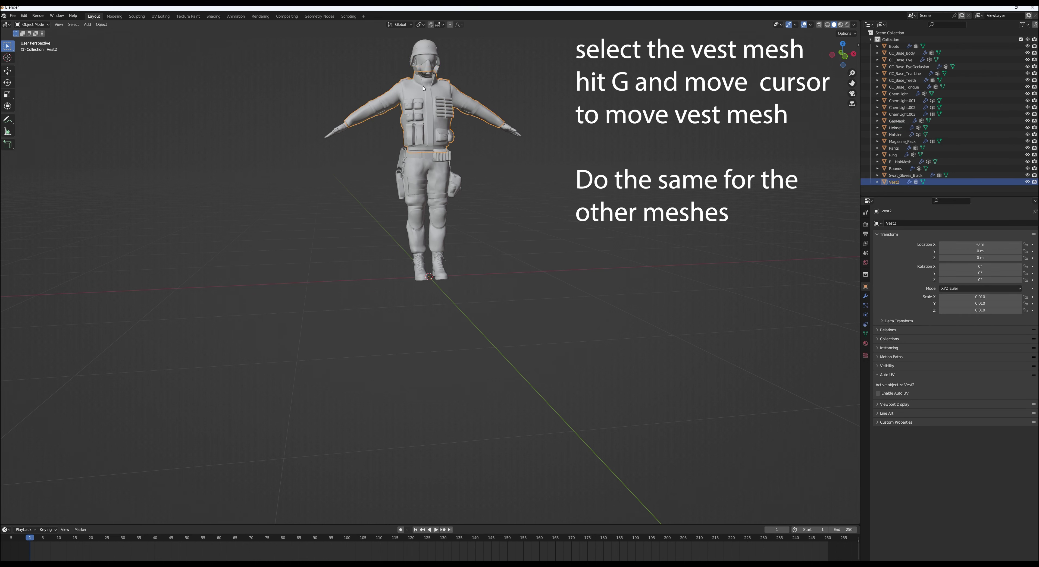
{"action": "left_click", "coordinate": [430, 187]}
{"action": "left_click", "coordinate": [435, 131]}
{"action": "key", "text": "g"}
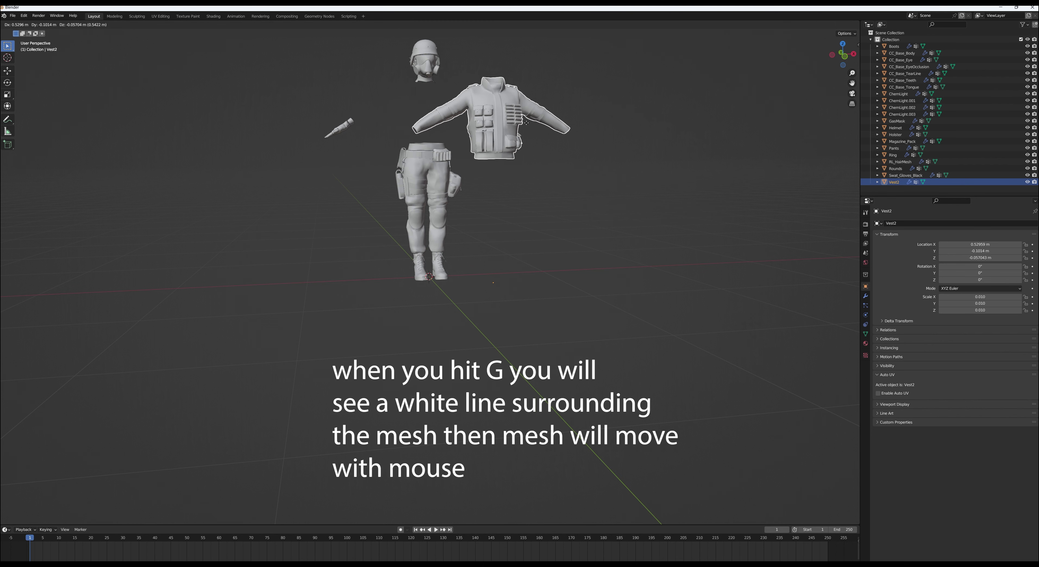
{"action": "left_click", "coordinate": [616, 119]}
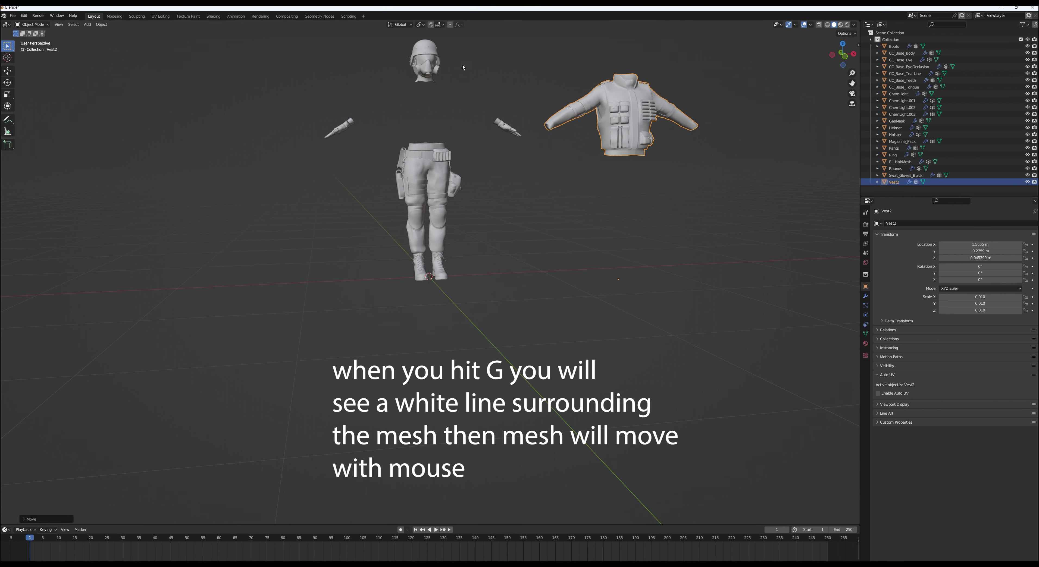
Move the helmet next to the vest, the gas mask beside the helmet, and the pants right of the body.
{"action": "left_click", "coordinate": [422, 52]}
{"action": "key", "text": "g"}
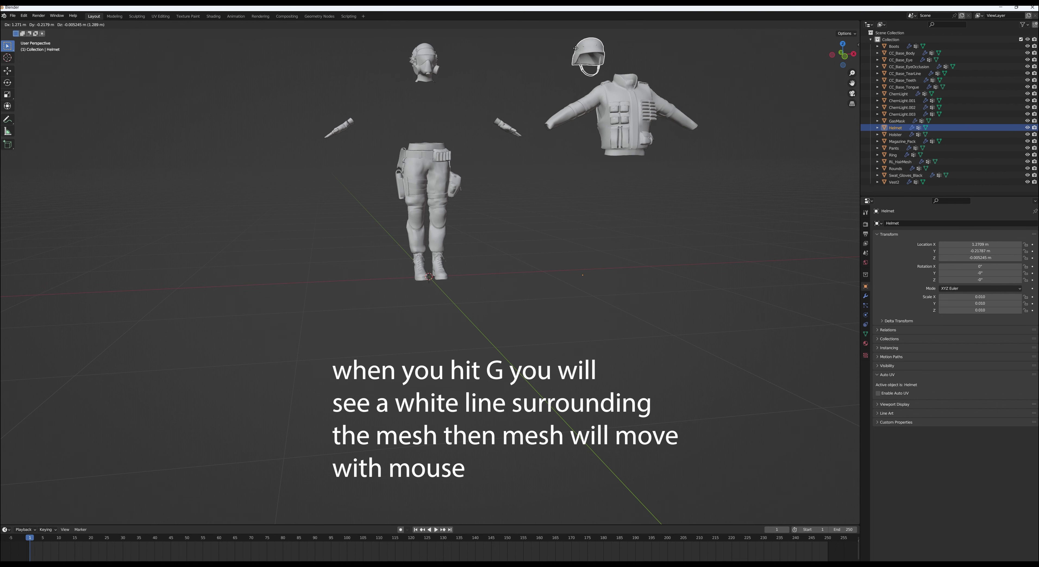
{"action": "left_click", "coordinate": [589, 47]}
{"action": "left_click", "coordinate": [424, 66]}
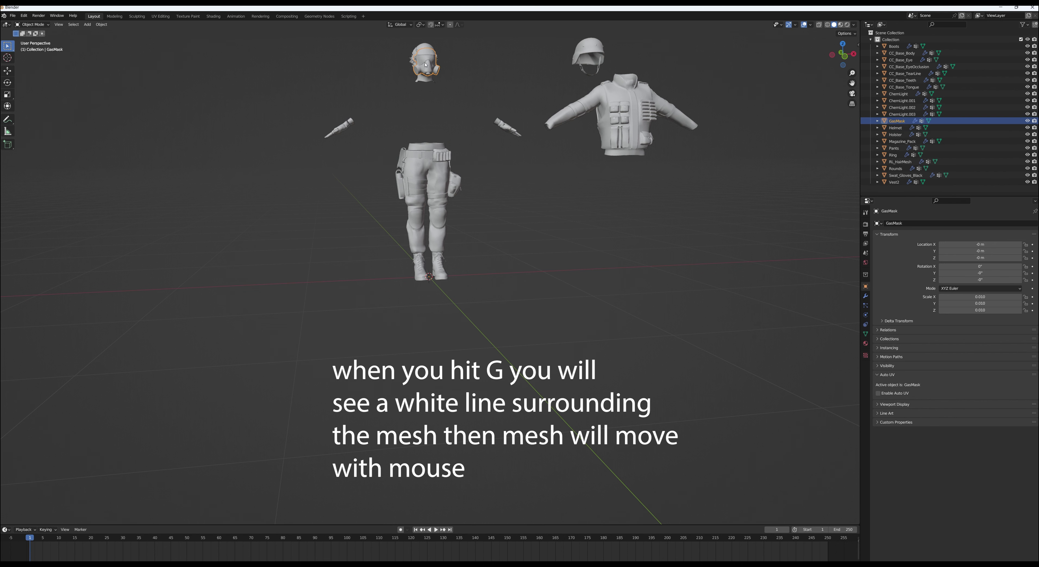
{"action": "key", "text": "g"}
{"action": "left_click", "coordinate": [518, 75]}
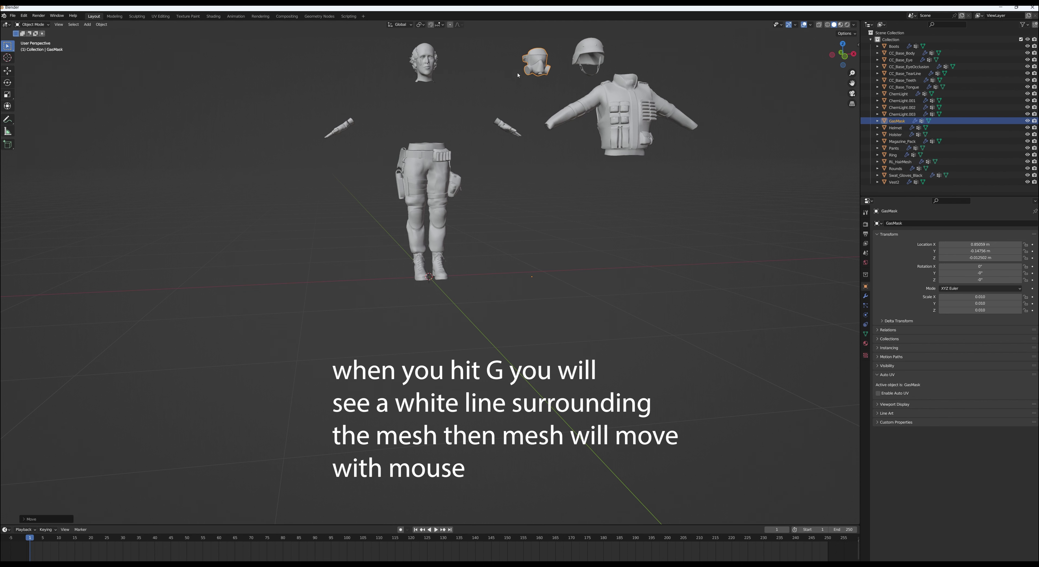
{"action": "left_click", "coordinate": [417, 169]}
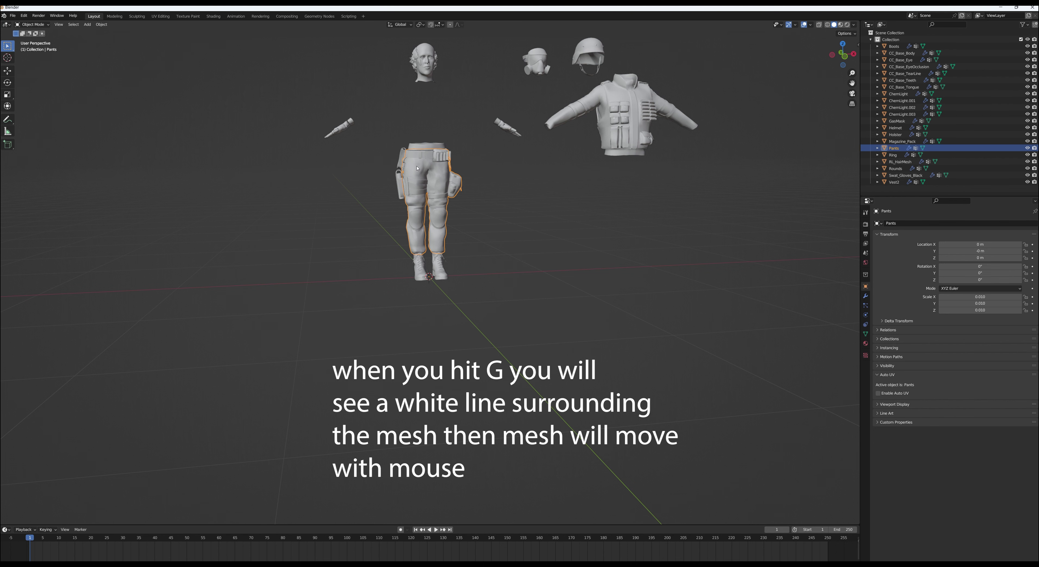
{"action": "key", "text": "g"}
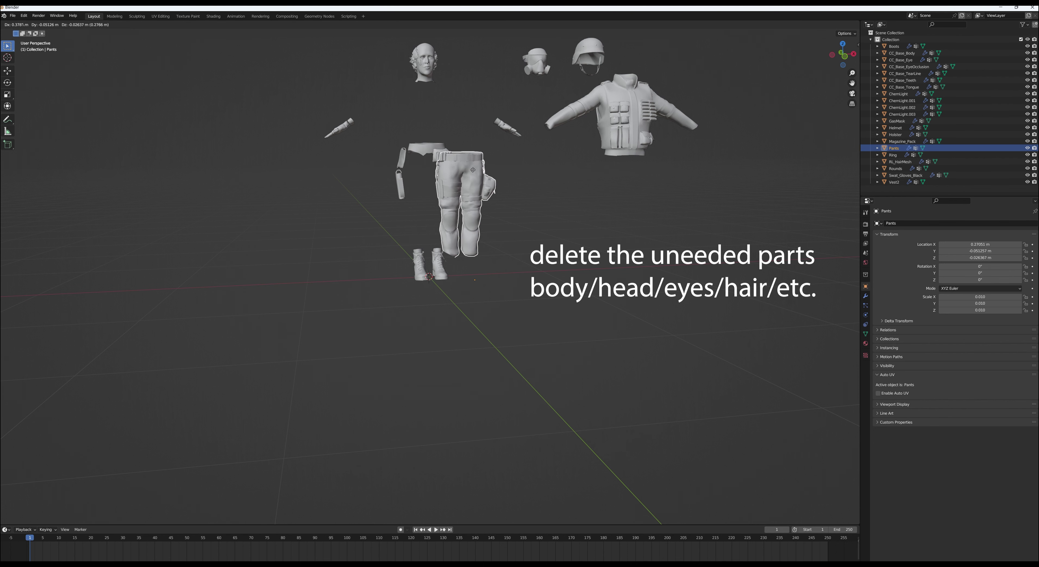
{"action": "left_click", "coordinate": [534, 171]}
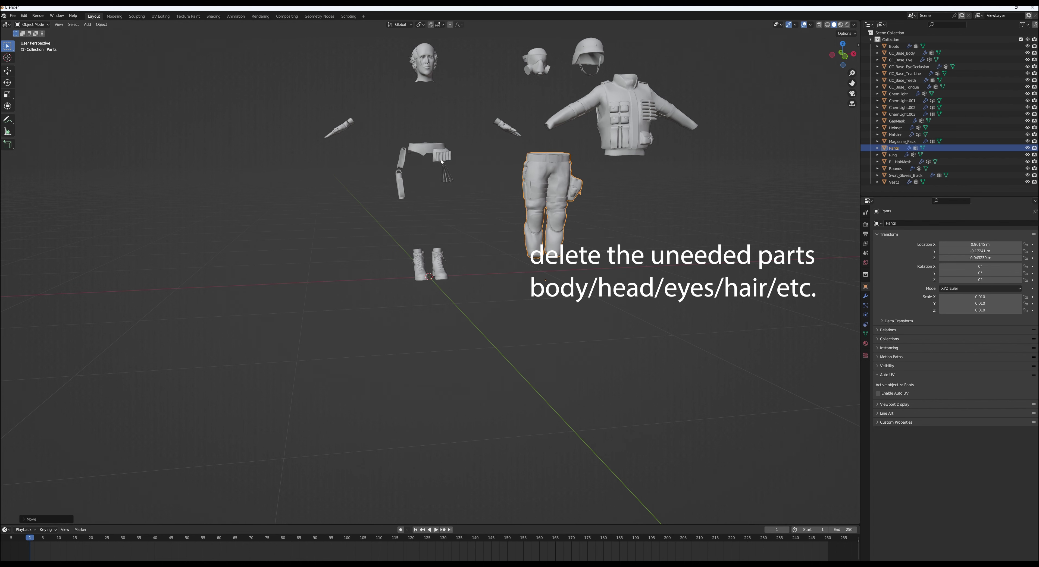
Delete the body, eye and eye occlusion meshes.
{"action": "left_click", "coordinate": [440, 252]}
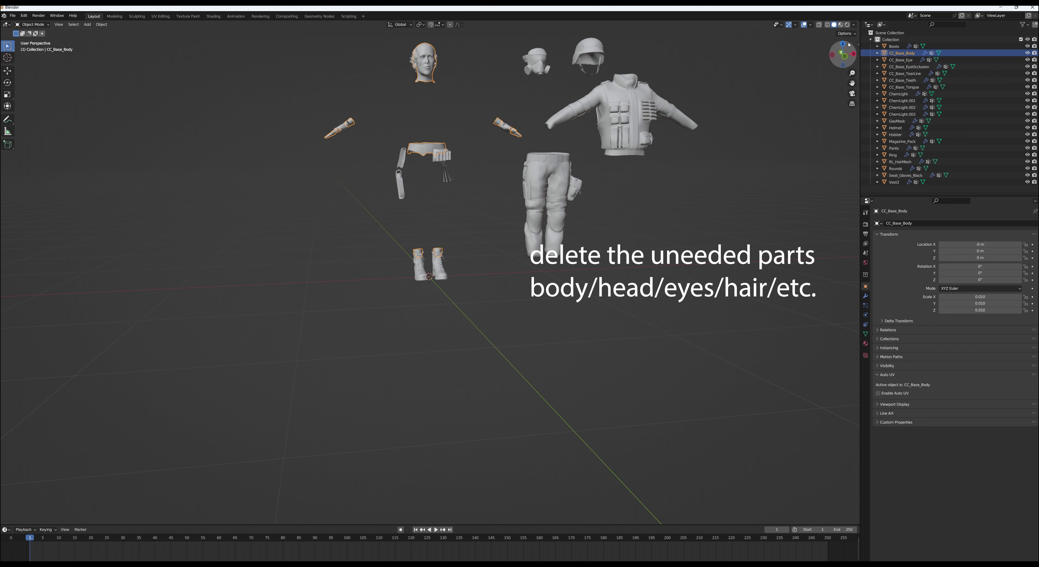
{"action": "right_click", "coordinate": [901, 54]}
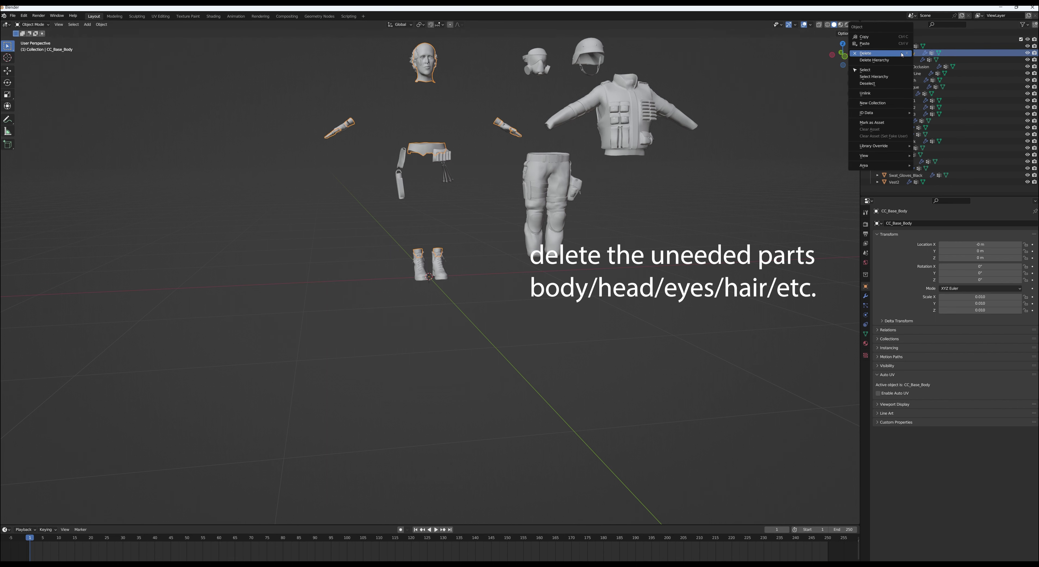
{"action": "left_click", "coordinate": [864, 54]}
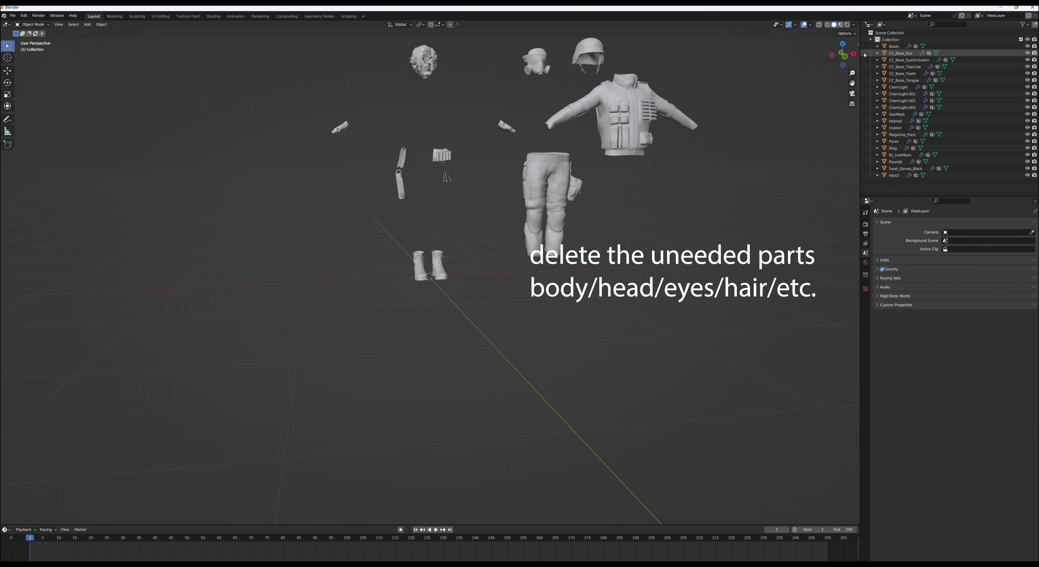
{"action": "right_click", "coordinate": [898, 56]}
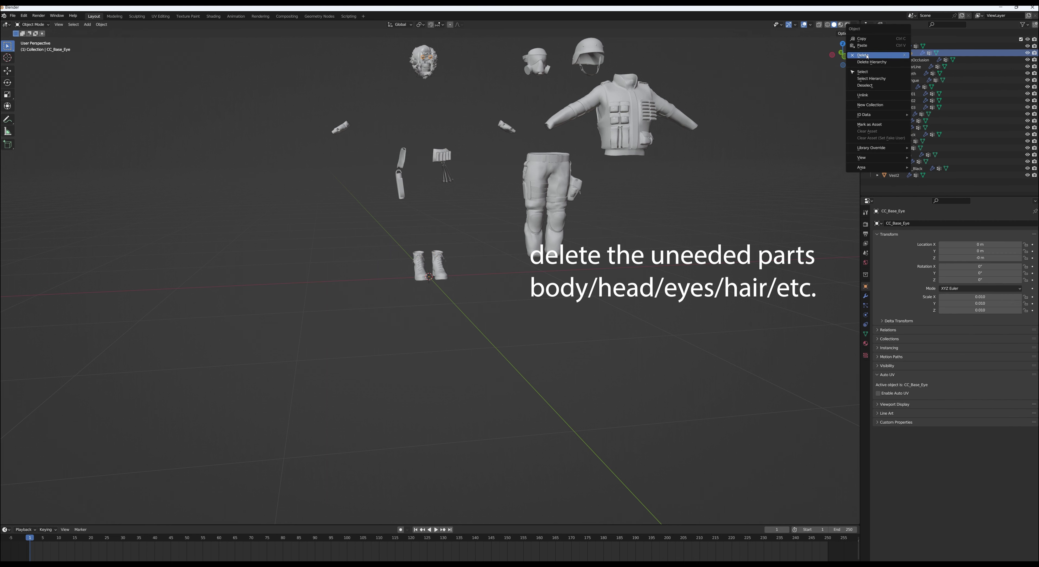
{"action": "left_click", "coordinate": [867, 56]}
{"action": "right_click", "coordinate": [901, 54]}
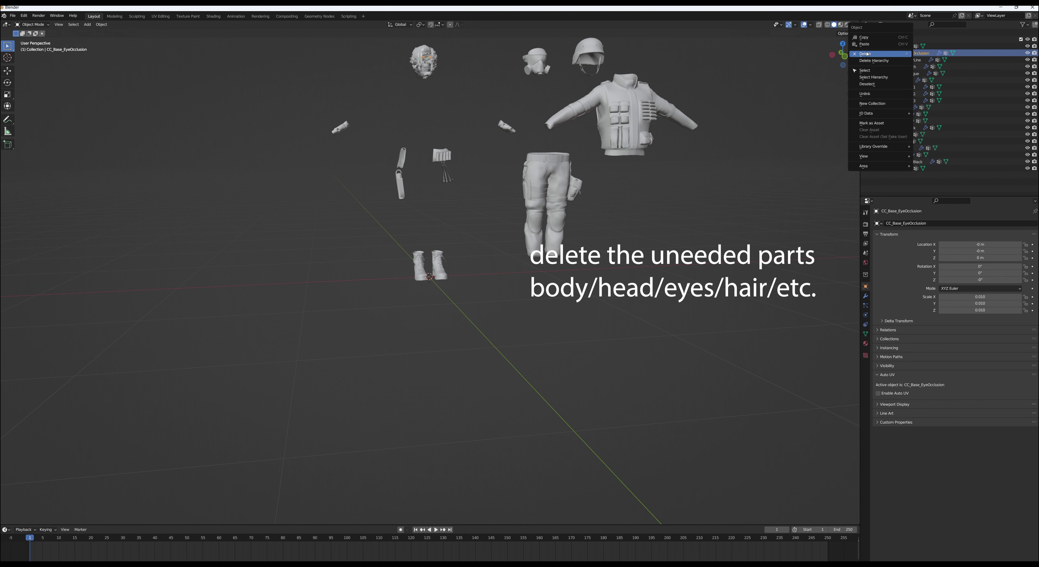
{"action": "left_click", "coordinate": [866, 54]}
Delete the tear line, teeth and tongue meshes.
{"action": "right_click", "coordinate": [901, 56]}
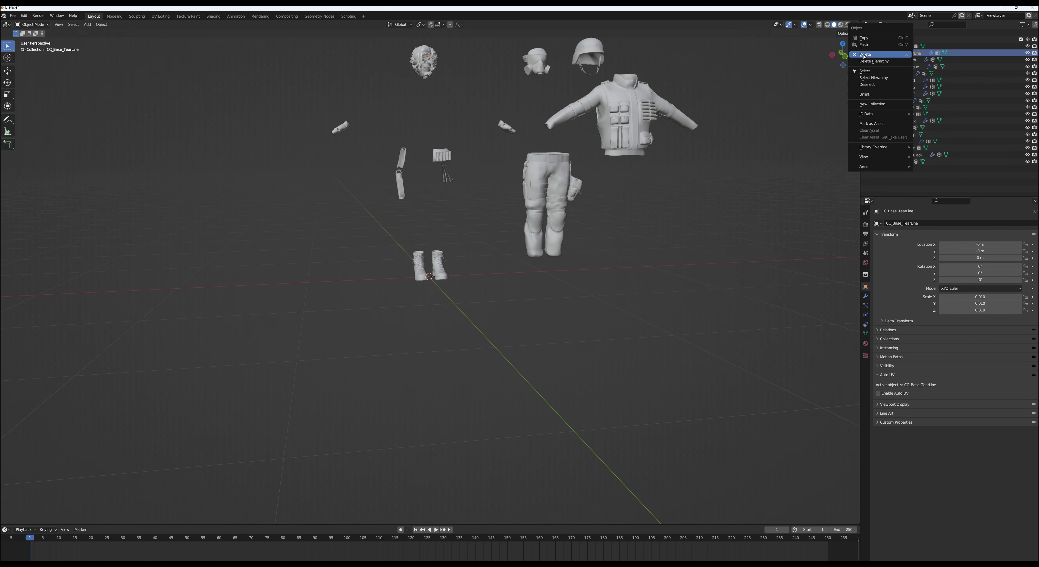
{"action": "left_click", "coordinate": [870, 55]}
{"action": "right_click", "coordinate": [902, 55]}
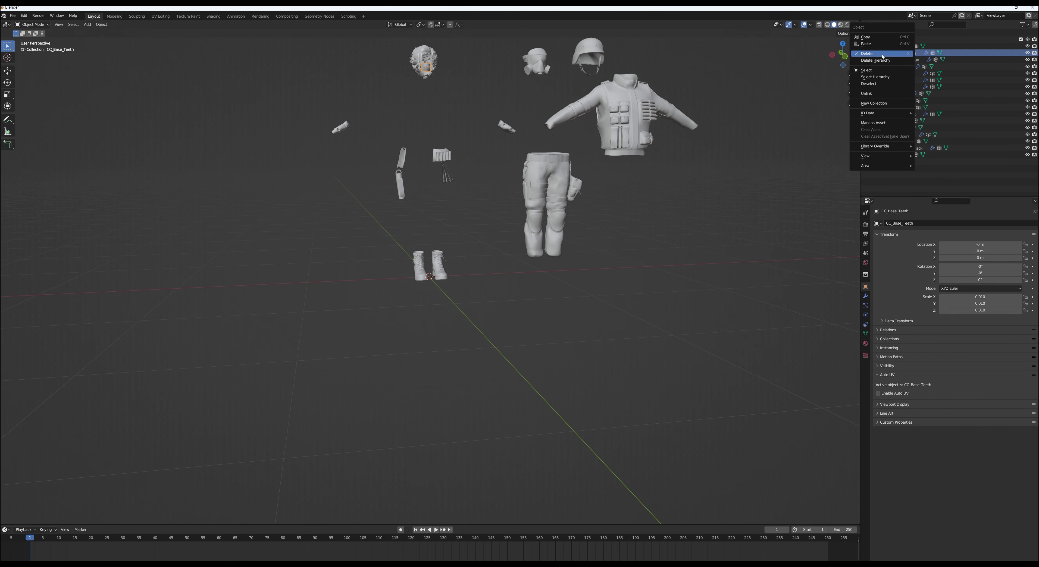
{"action": "left_click", "coordinate": [866, 55]}
{"action": "right_click", "coordinate": [898, 57]}
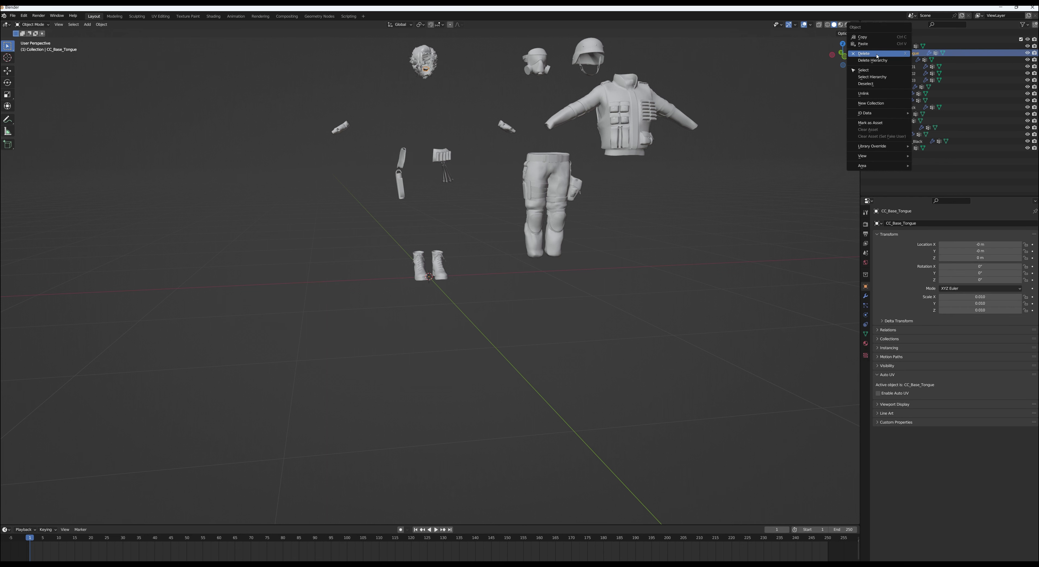
{"action": "left_click", "coordinate": [862, 54]}
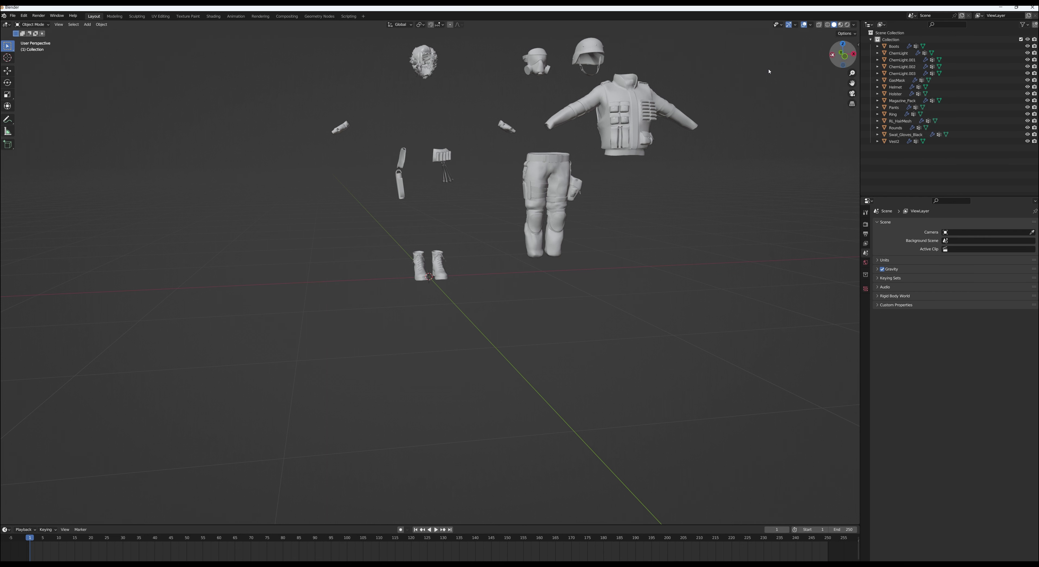
Delete the hair mesh and leave only Vest2 selected.
{"action": "left_click", "coordinate": [423, 62]}
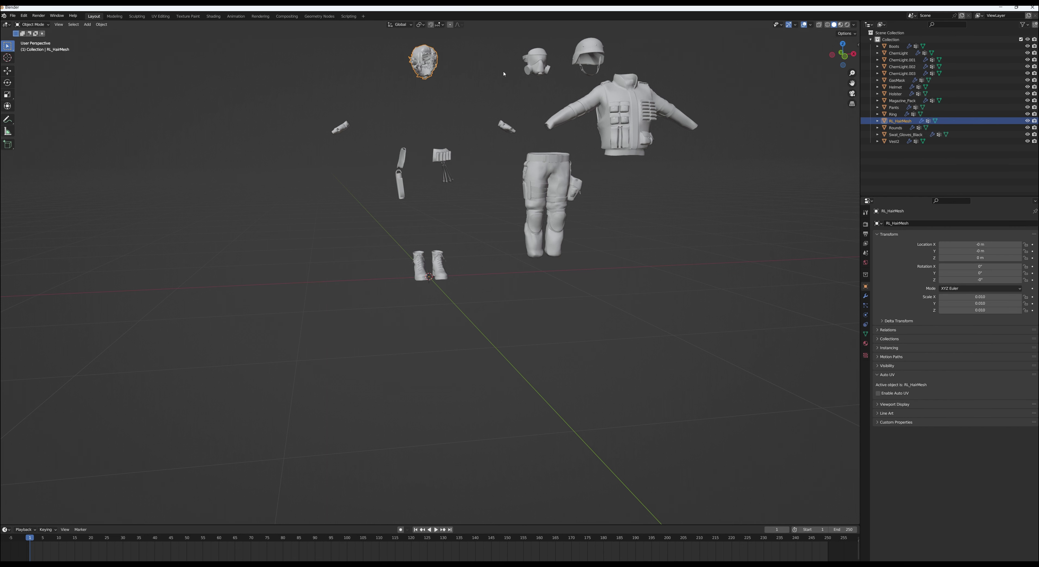
{"action": "right_click", "coordinate": [902, 122]}
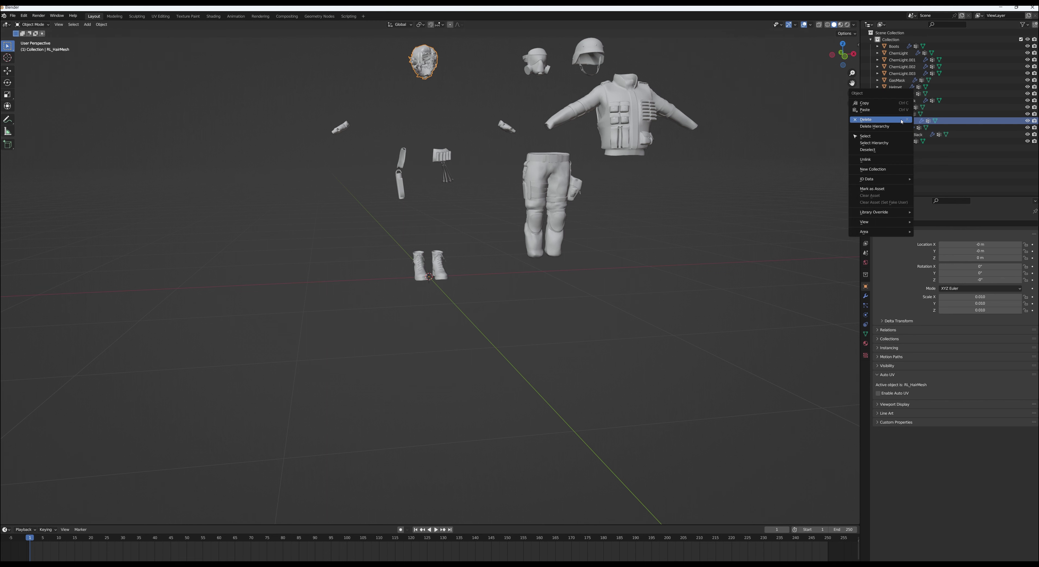
{"action": "left_click", "coordinate": [862, 120]}
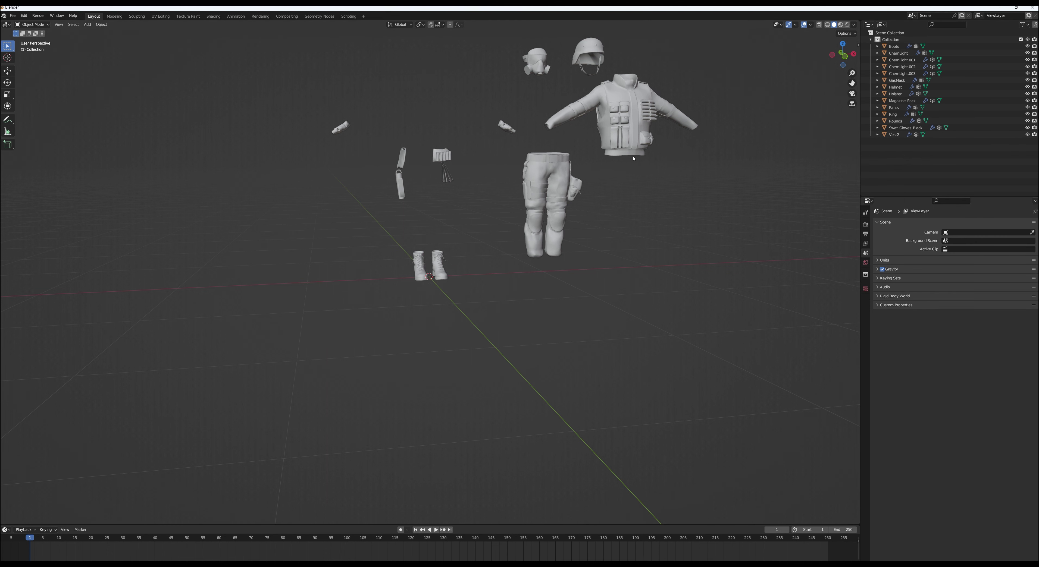
{"action": "left_click", "coordinate": [617, 118]}
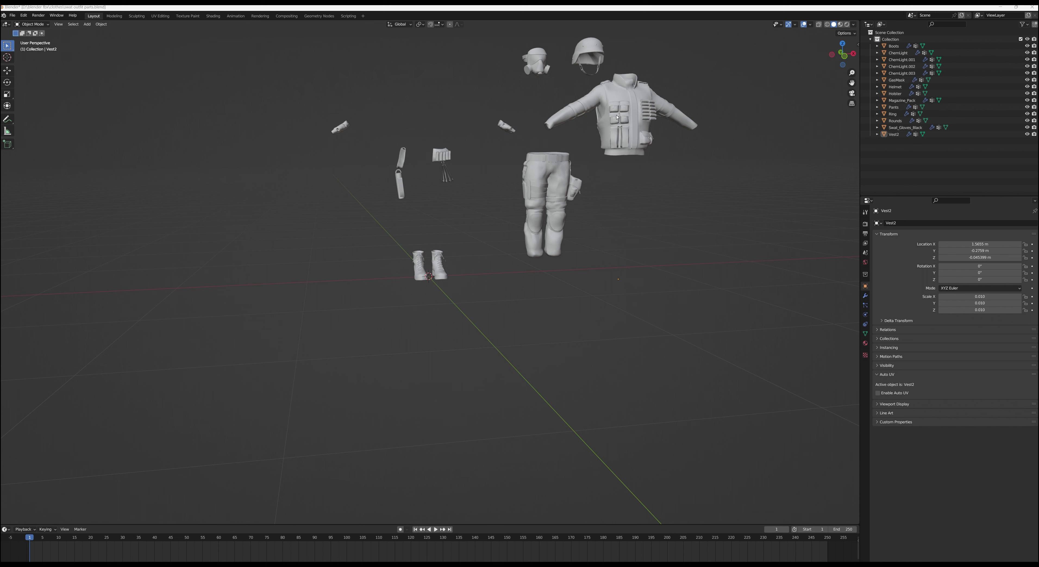
{"action": "left_click", "coordinate": [617, 117]}
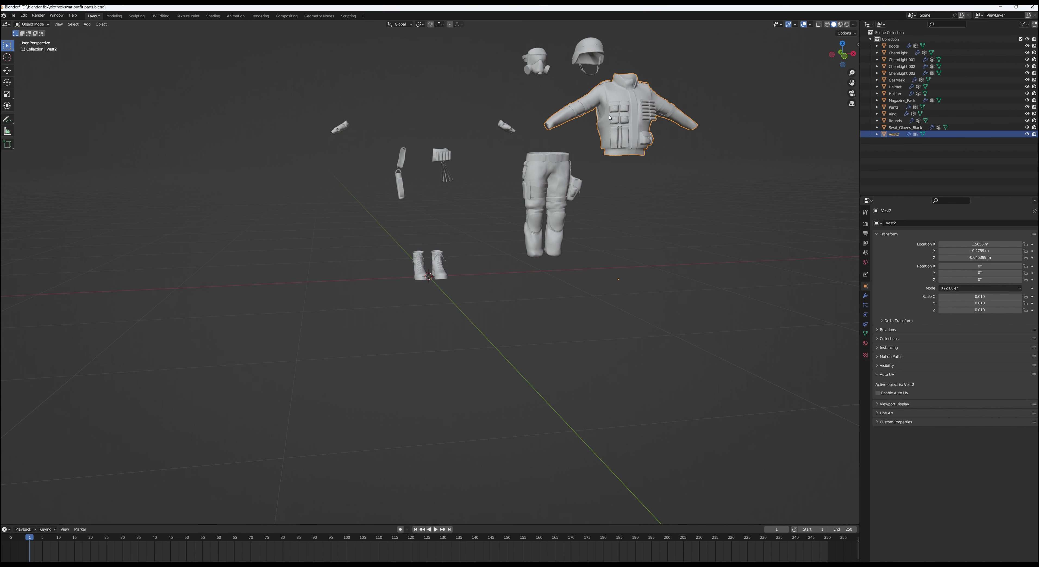
Set up an FBX export to D:\blender fbx\swat transfer clothes named 'swat vest'.
{"action": "left_click", "coordinate": [12, 16]}
{"action": "mouse_move", "coordinate": [40, 116]}
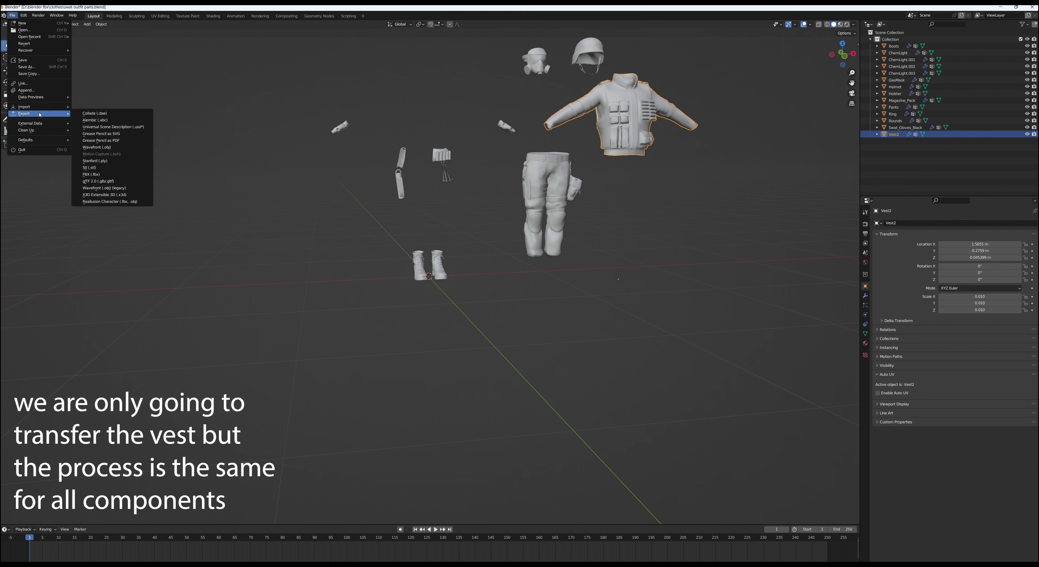
{"action": "left_click", "coordinate": [96, 176]}
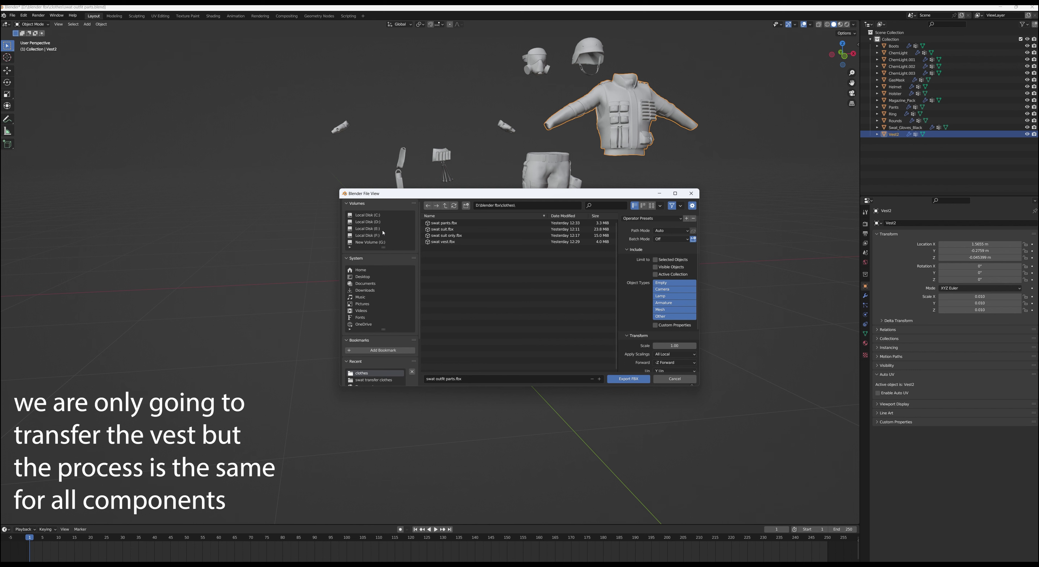
{"action": "left_click", "coordinate": [375, 223]}
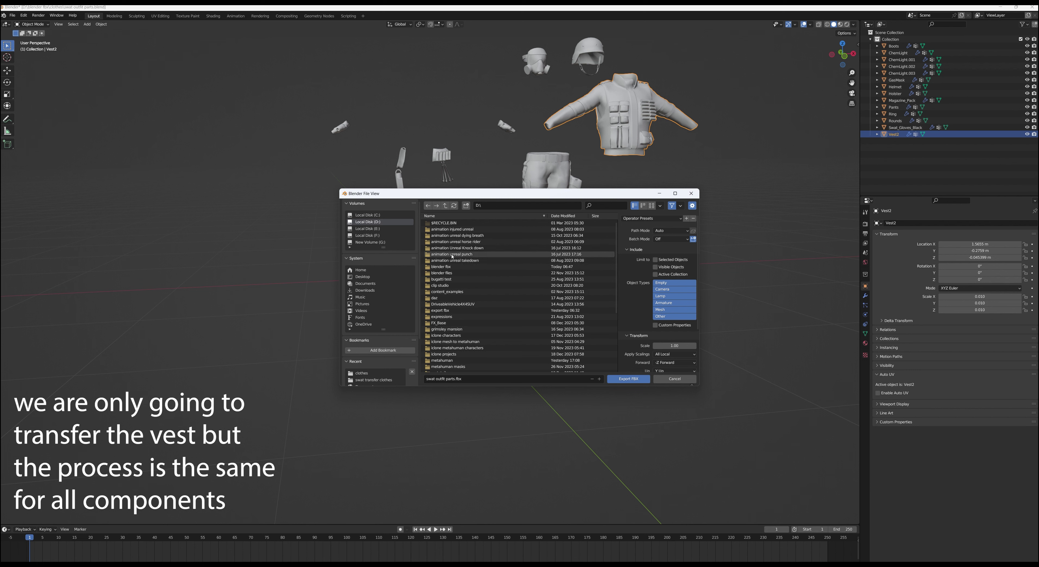
{"action": "left_click", "coordinate": [445, 267]}
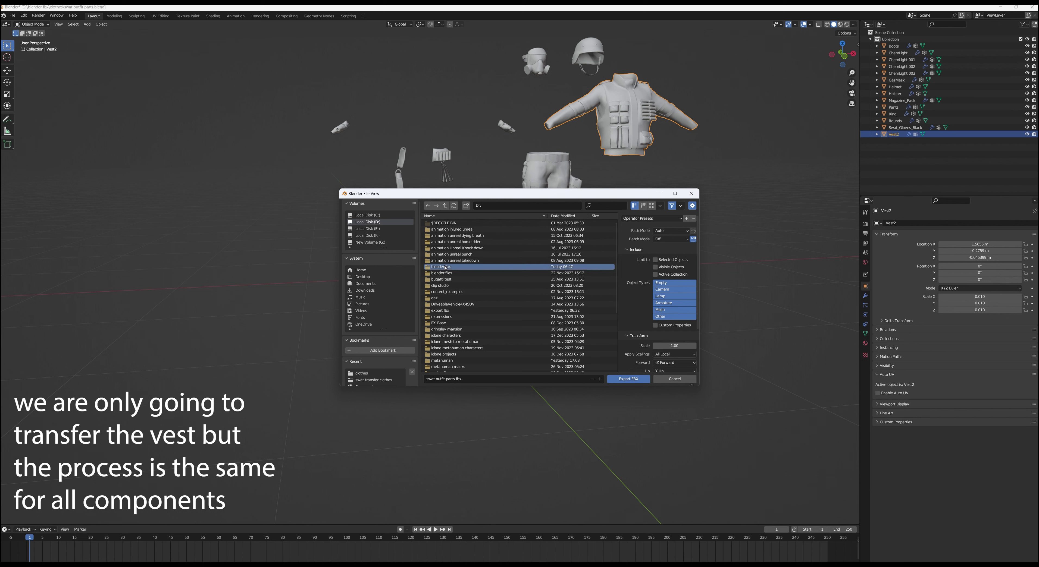
{"action": "double_click", "coordinate": [445, 267]}
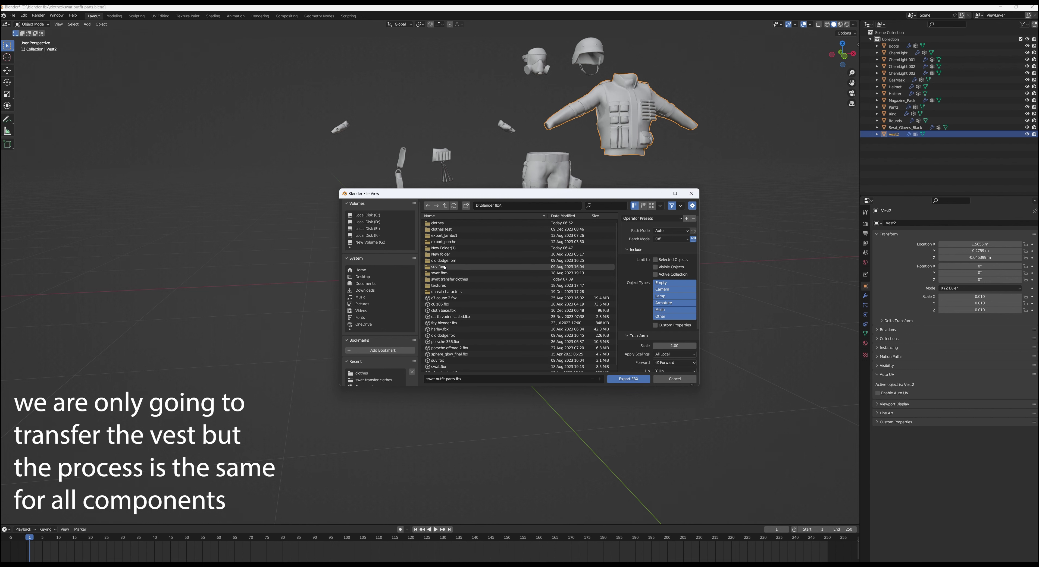
{"action": "left_click", "coordinate": [446, 280]}
{"action": "double_click", "coordinate": [446, 279]}
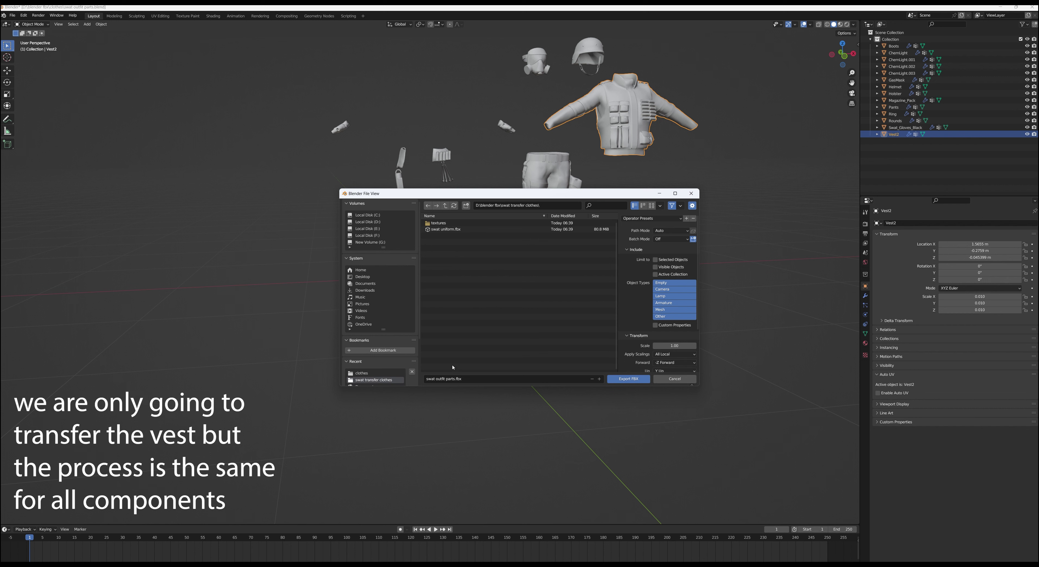
{"action": "left_click", "coordinate": [460, 382]}
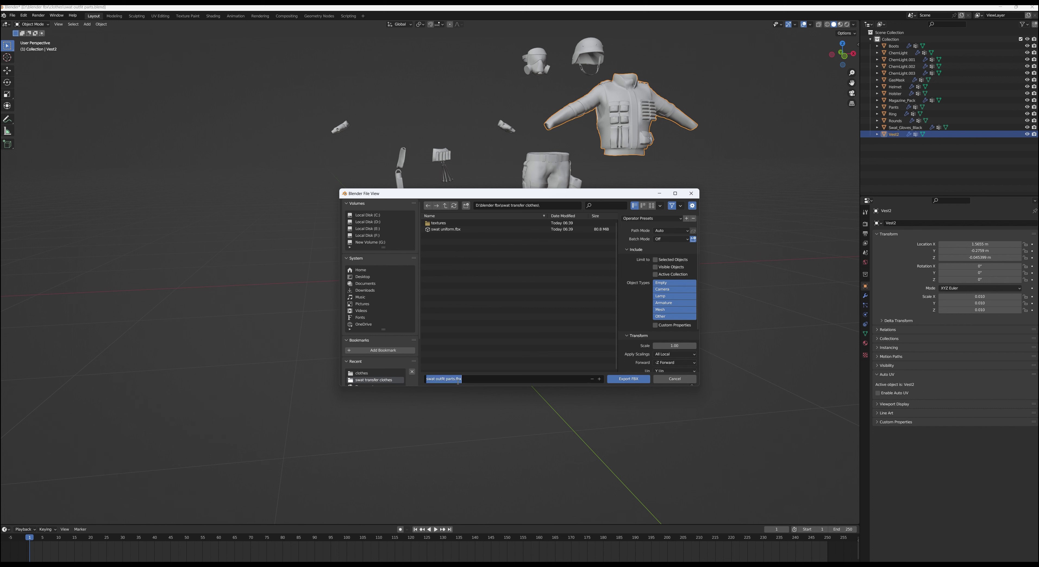
{"action": "type", "text": "swat ve"}
{"action": "type", "text": "st"}
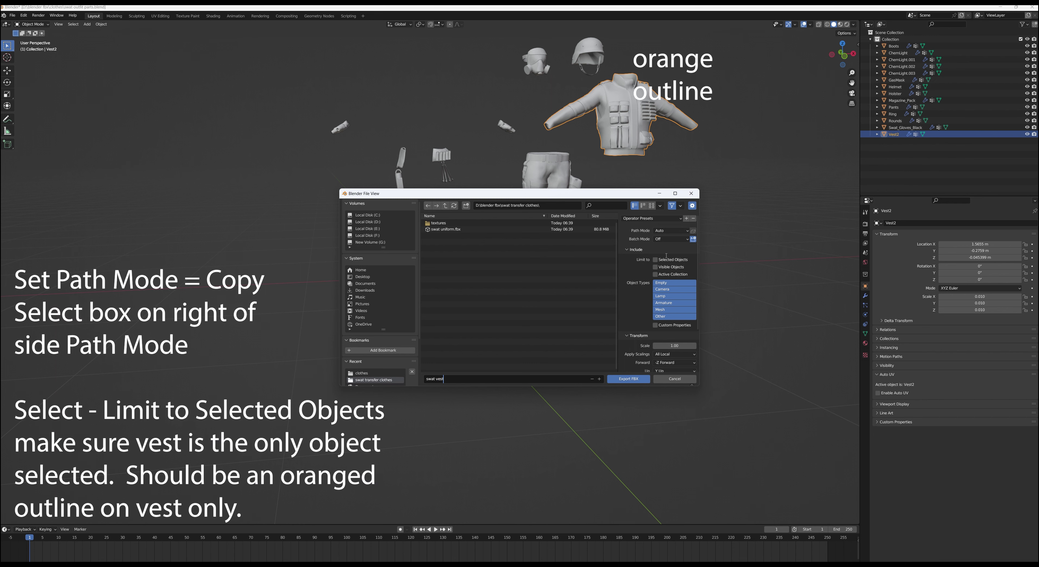
Export swat vest.fbx with Path Mode Copy and embedded textures, then open File Explorer.
{"action": "left_click", "coordinate": [687, 233]}
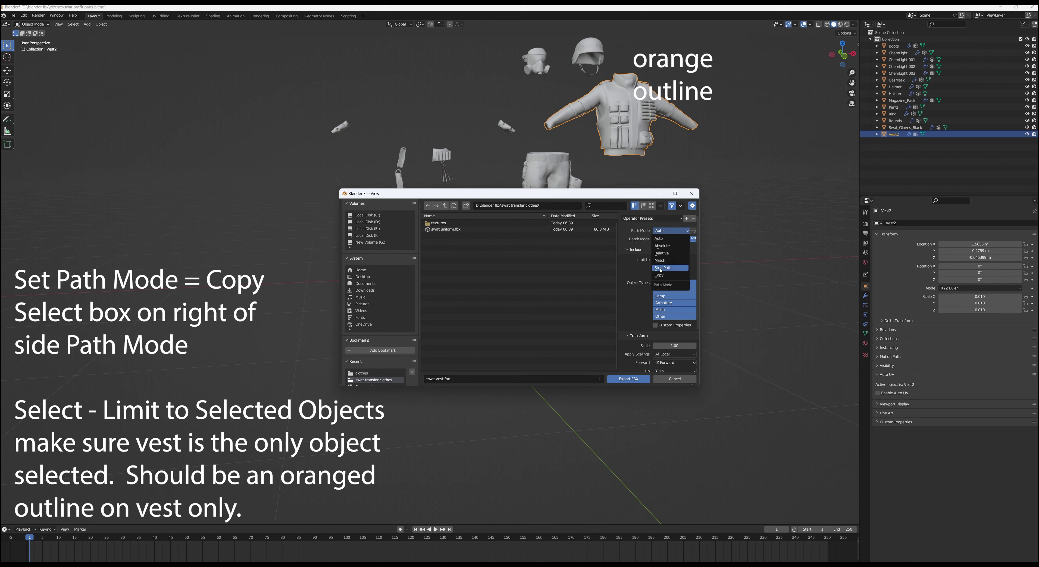
{"action": "left_click", "coordinate": [659, 276]}
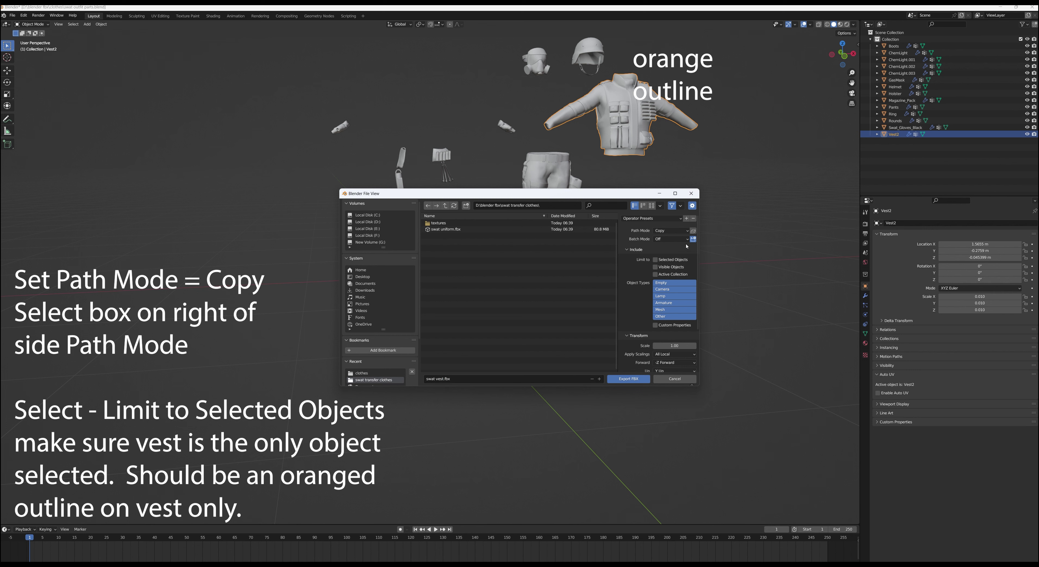
{"action": "left_click", "coordinate": [694, 231]}
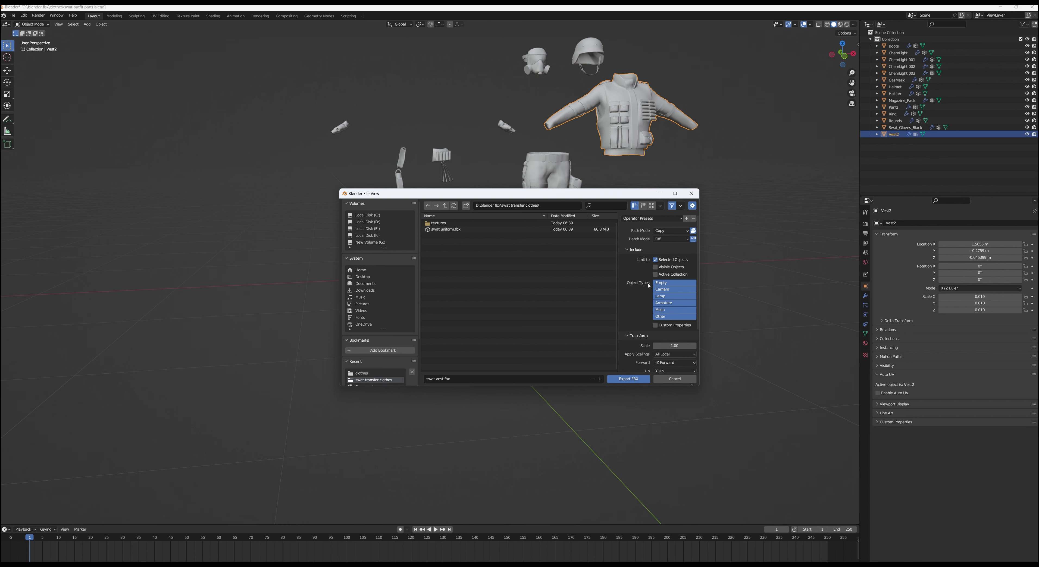
{"action": "left_click", "coordinate": [624, 380]}
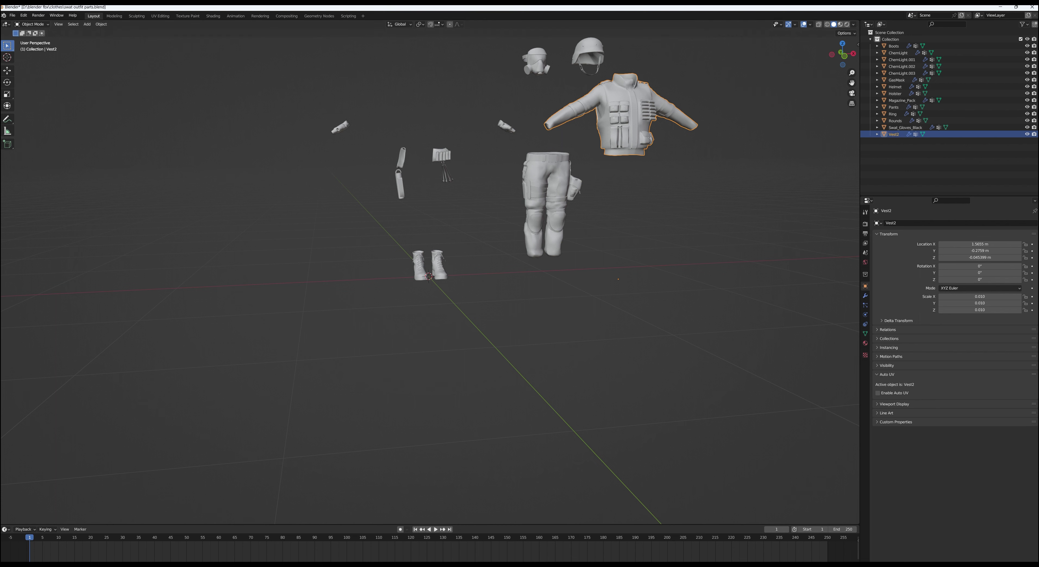
{"action": "key", "text": "super+e"}
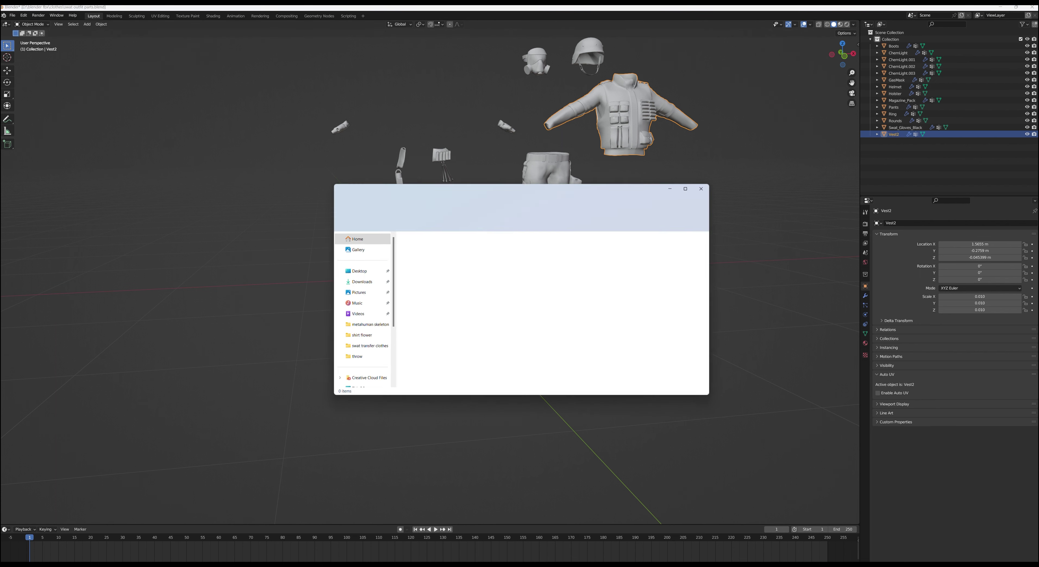
Re-import kevin_mthd from My MetaHumans through Quixel Bridge.
{"action": "left_click", "coordinate": [705, 188]}
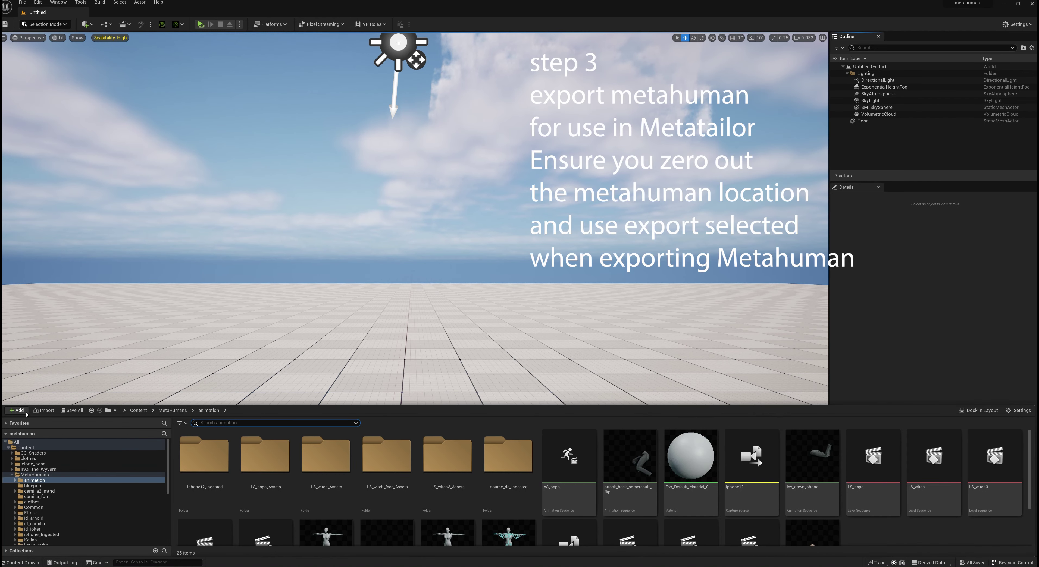
{"action": "left_click", "coordinate": [18, 410]}
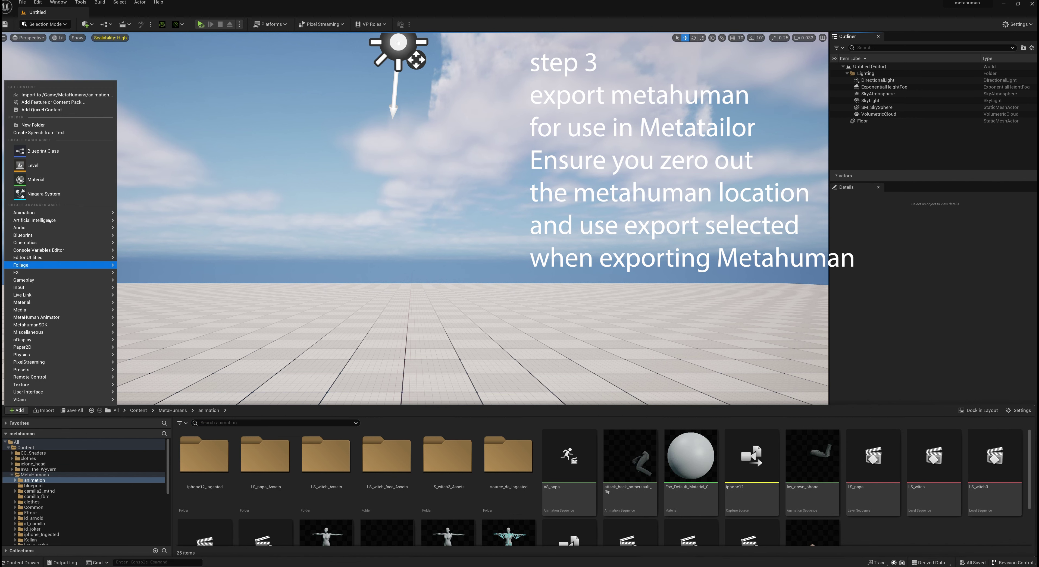
{"action": "left_click", "coordinate": [34, 110]}
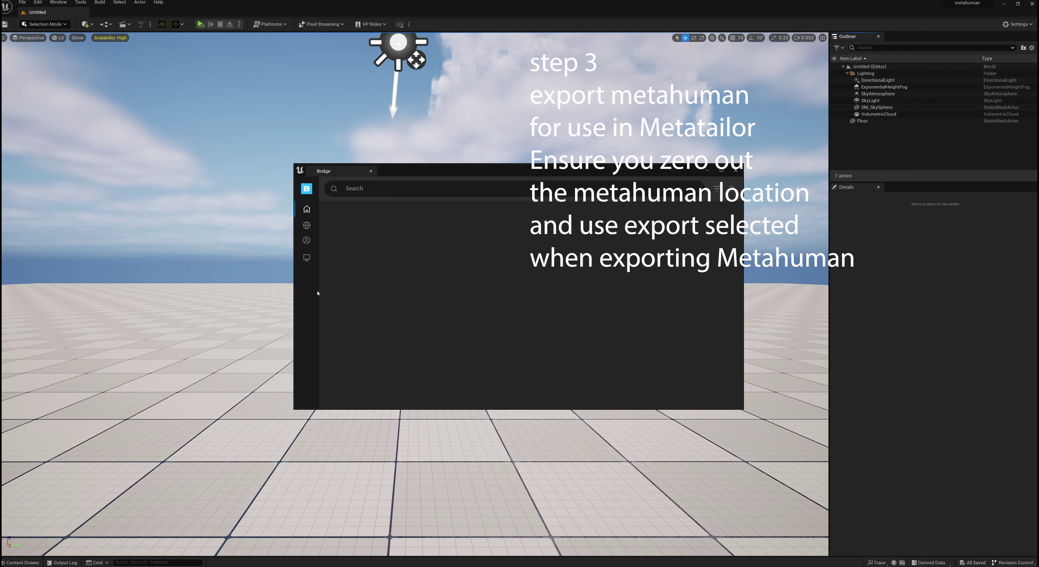
{"action": "left_click", "coordinate": [306, 241]}
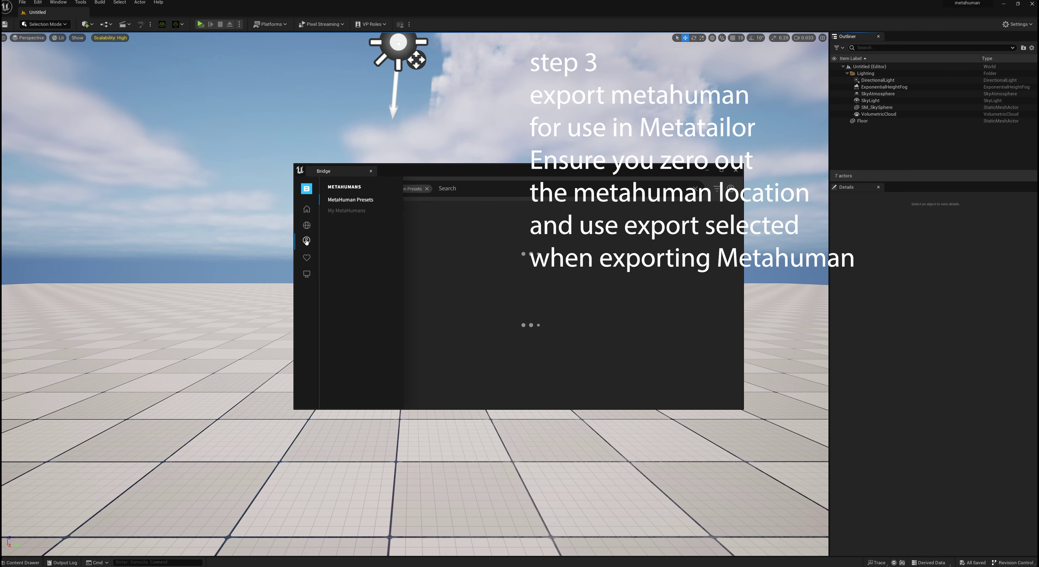
{"action": "left_click", "coordinate": [347, 211]}
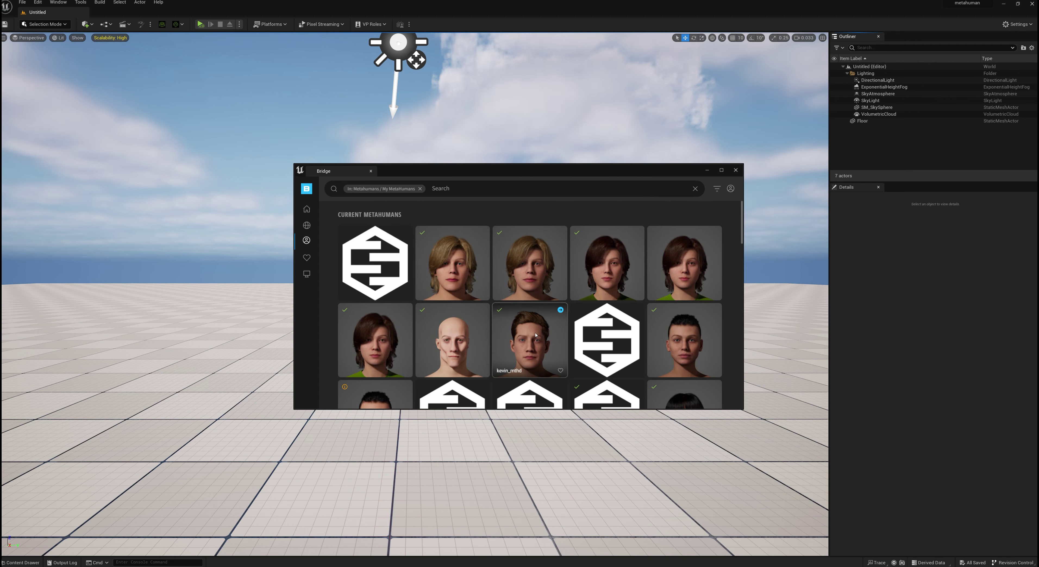
{"action": "left_click", "coordinate": [560, 310]}
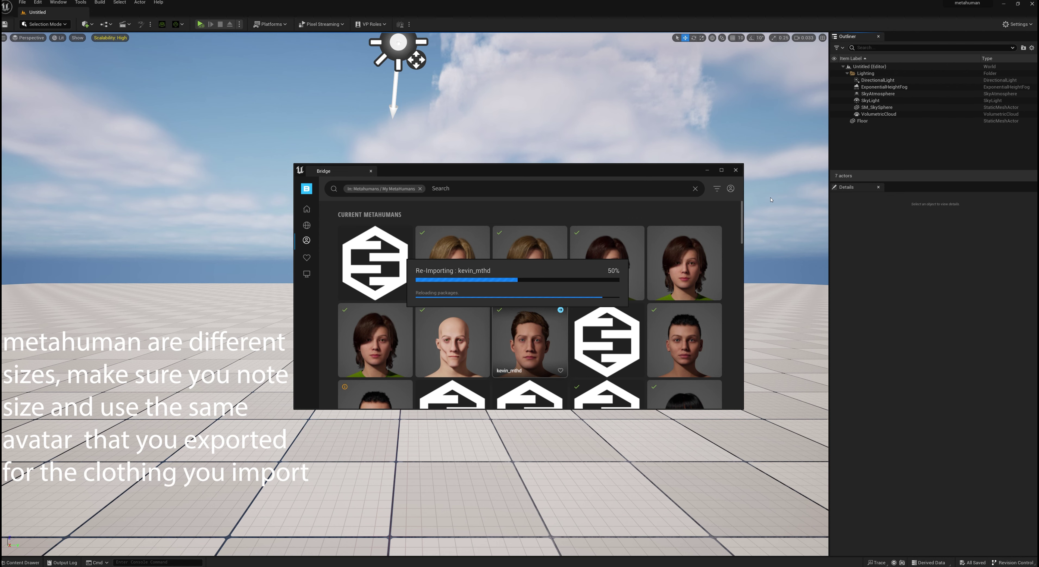
Place BP_kevin_mthd in the level with location and rotation reset to 0.
{"action": "left_click", "coordinate": [206, 512]}
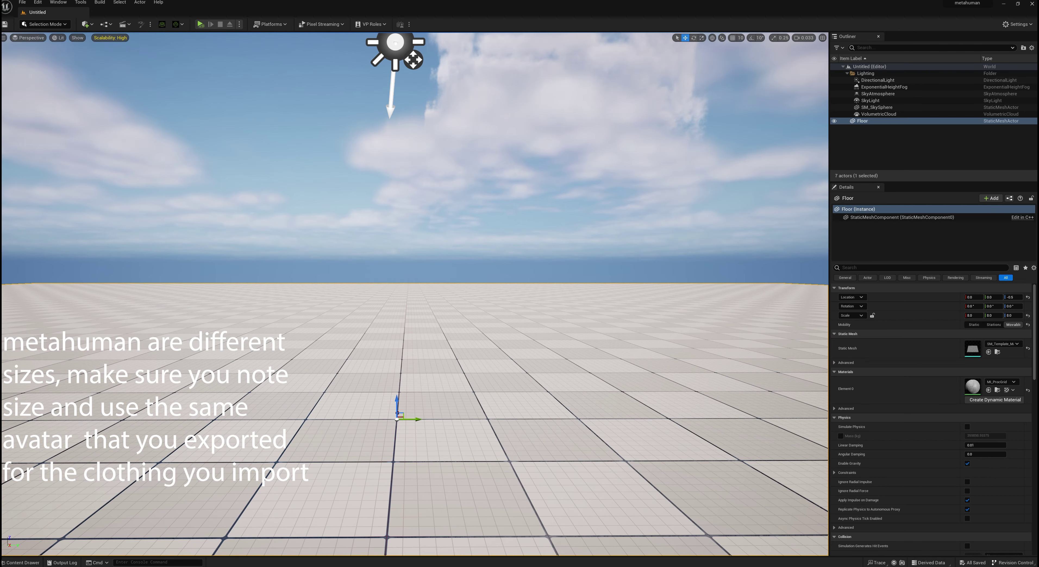
{"action": "left_click", "coordinate": [20, 563]}
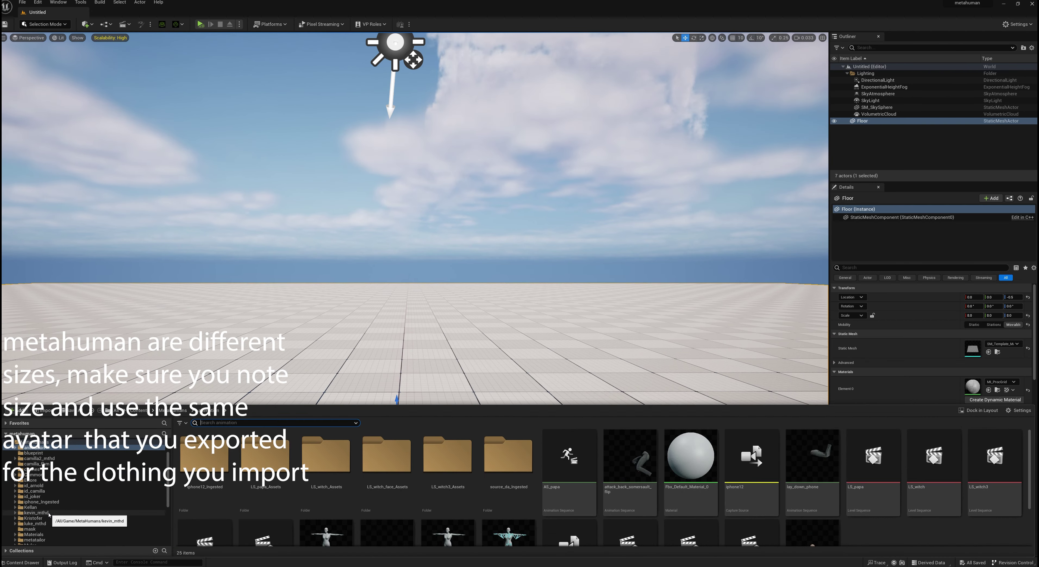
{"action": "left_click", "coordinate": [56, 512]}
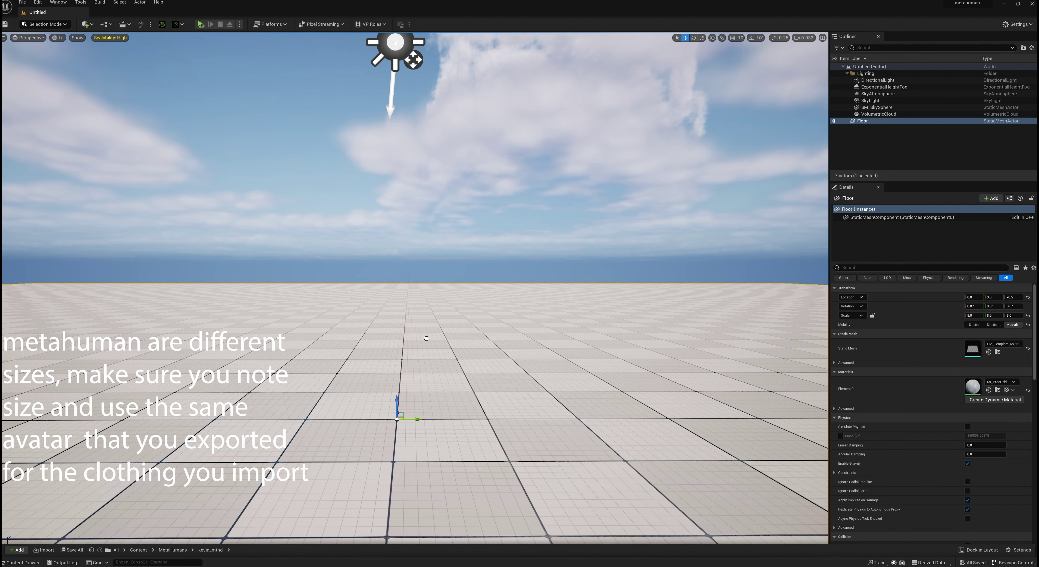
{"action": "left_click_drag", "start_coordinate": [432, 338], "coordinate": [403, 339]}
{"action": "key", "text": "e"}
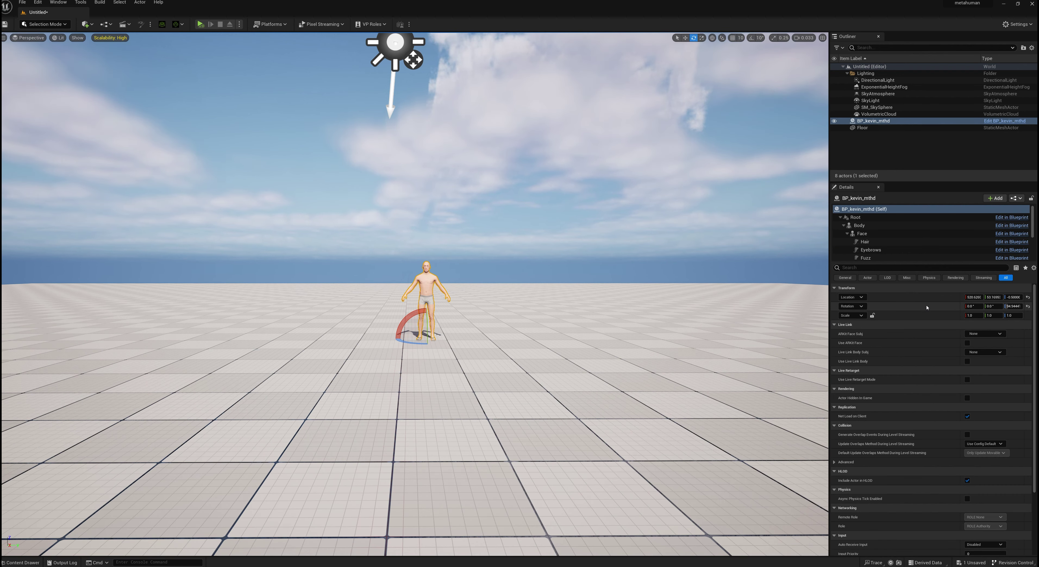
{"action": "left_click", "coordinate": [1027, 297]}
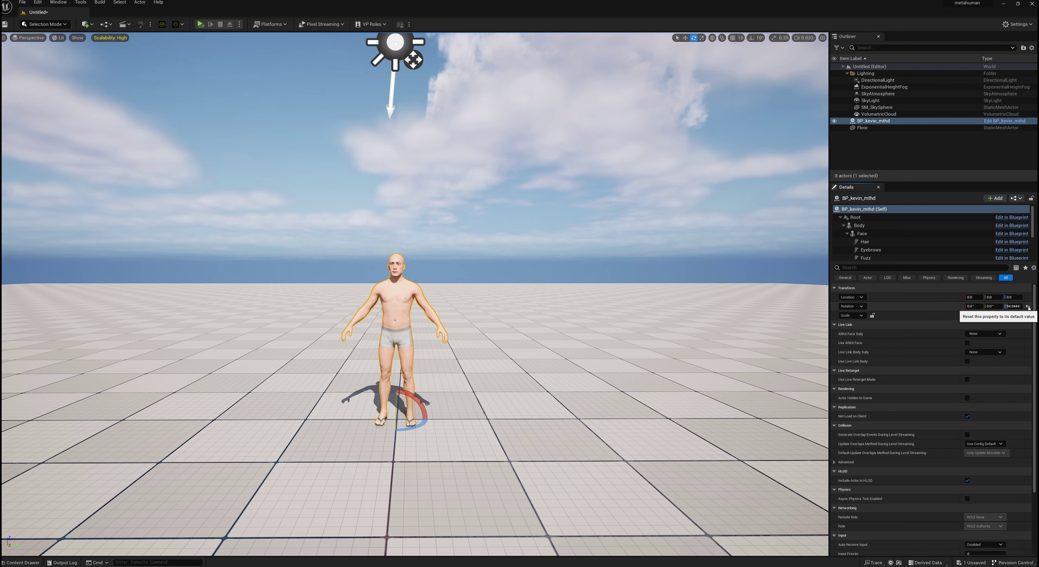
{"action": "left_click", "coordinate": [1028, 307]}
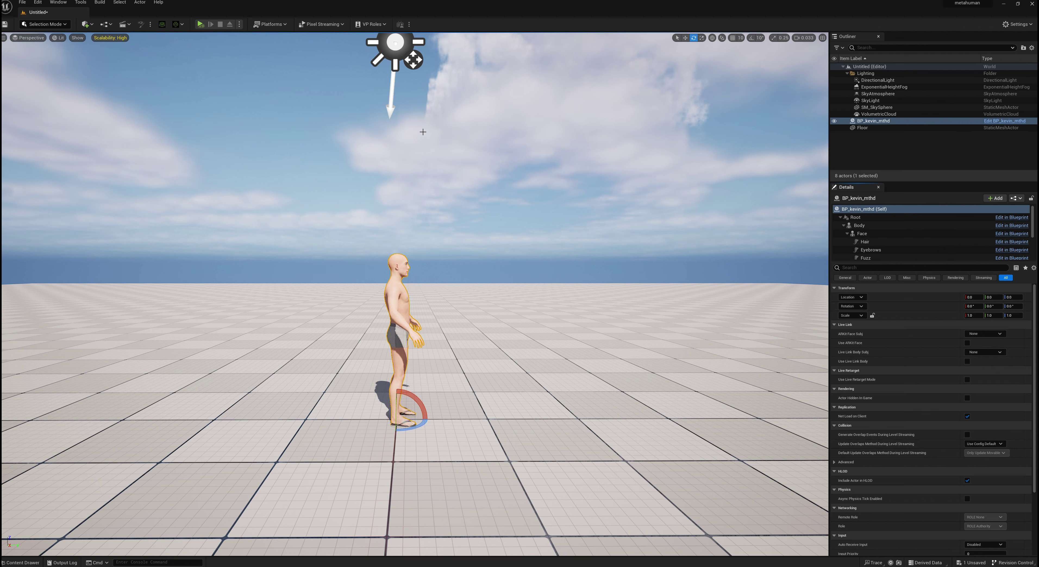
{"action": "left_click", "coordinate": [22, 3]}
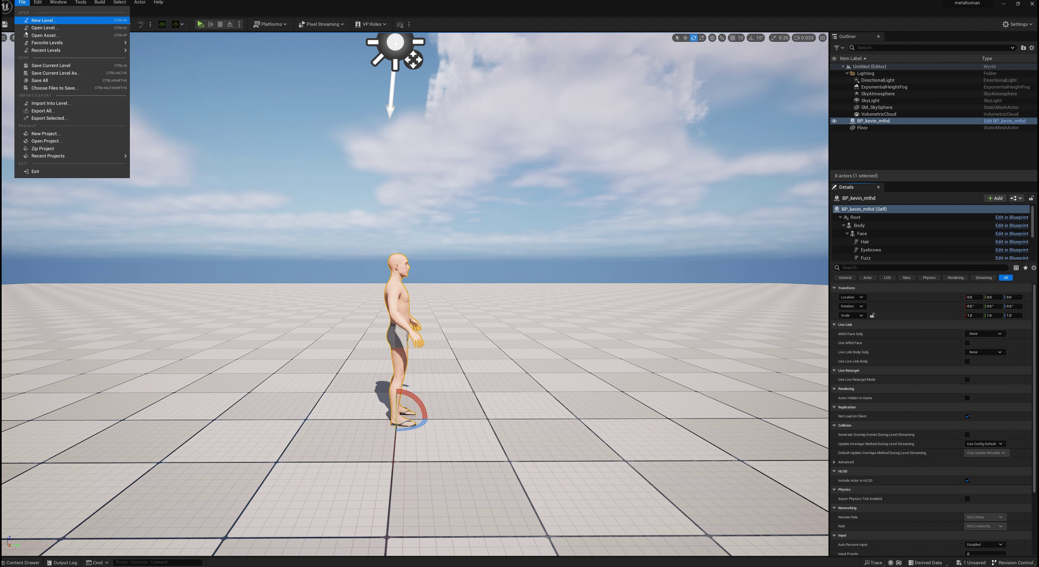
Export the selected MetaHuman as FBX to D:\metatailor\metahuman skeleton, overwriting Kevin tall.fbx.
{"action": "left_click", "coordinate": [57, 119]}
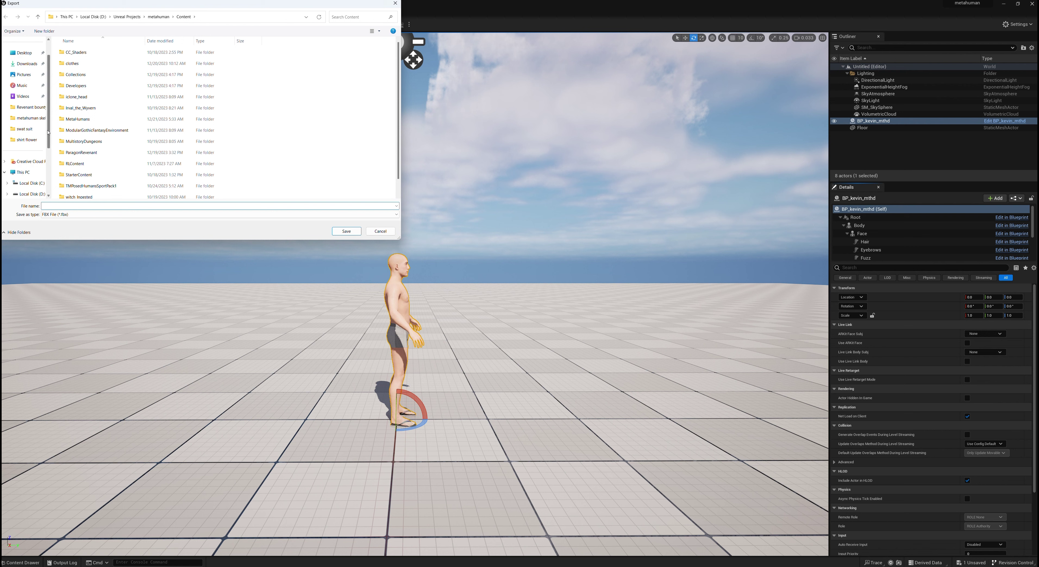
{"action": "left_click_drag", "start_coordinate": [48, 133], "coordinate": [48, 147]}
{"action": "left_click", "coordinate": [30, 172]}
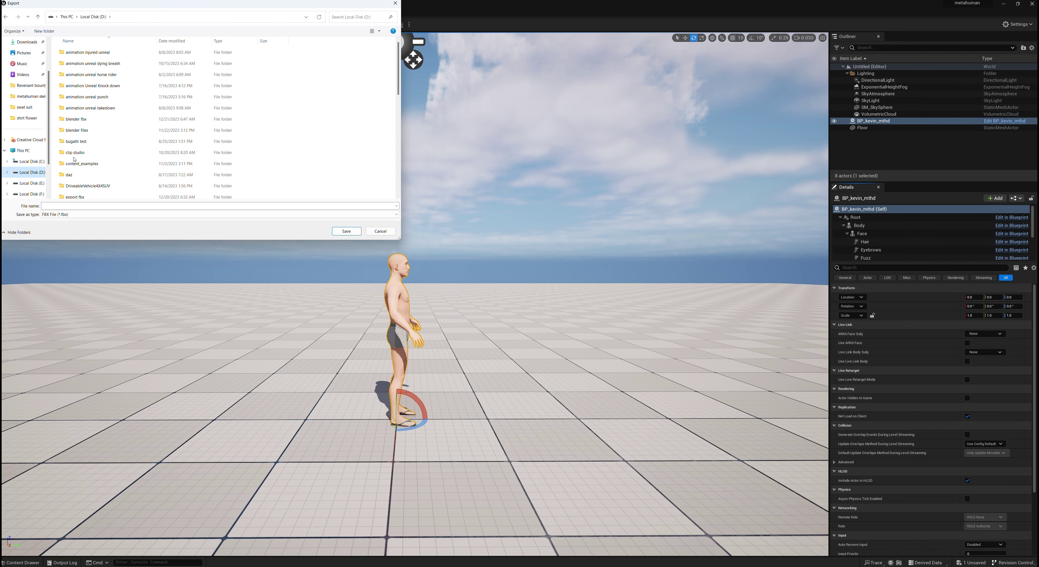
{"action": "scroll", "coordinate": [74, 160], "scroll_direction": "down", "scroll_amount": 4}
{"action": "double_click", "coordinate": [79, 174]}
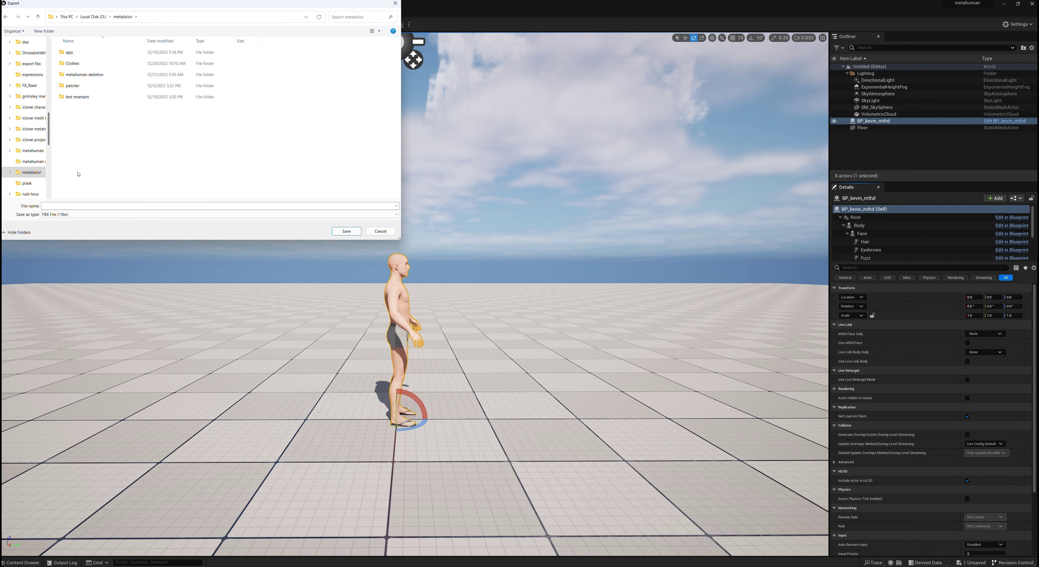
{"action": "double_click", "coordinate": [86, 75]}
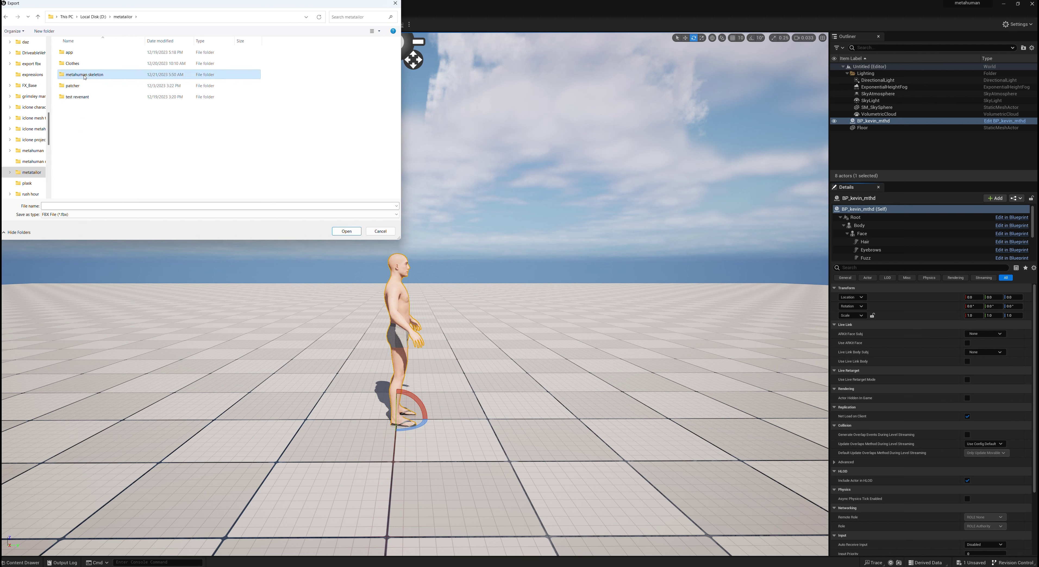
{"action": "left_click", "coordinate": [57, 207]}
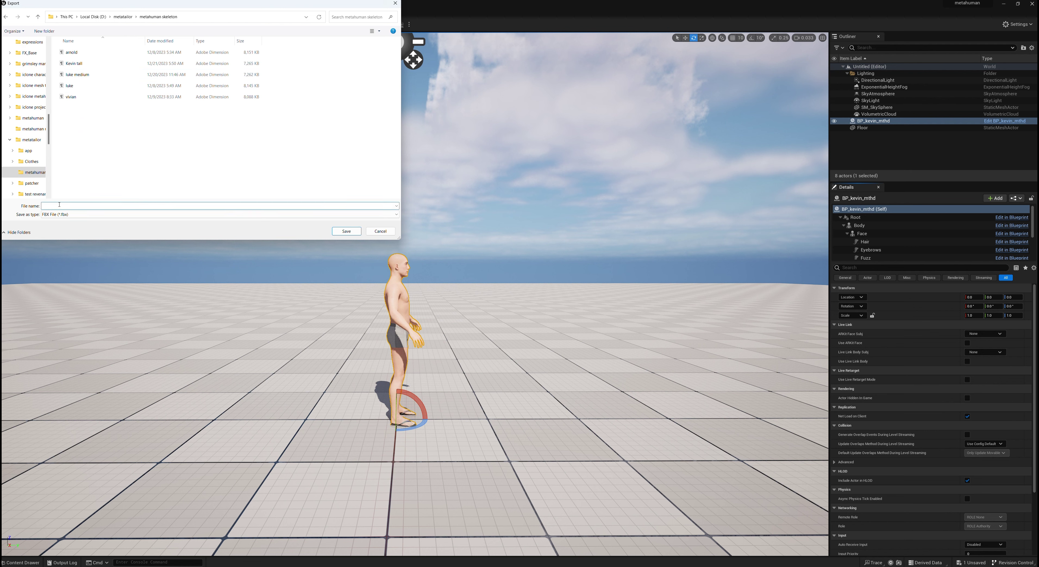
{"action": "left_click", "coordinate": [74, 64]}
{"action": "left_click", "coordinate": [349, 232]}
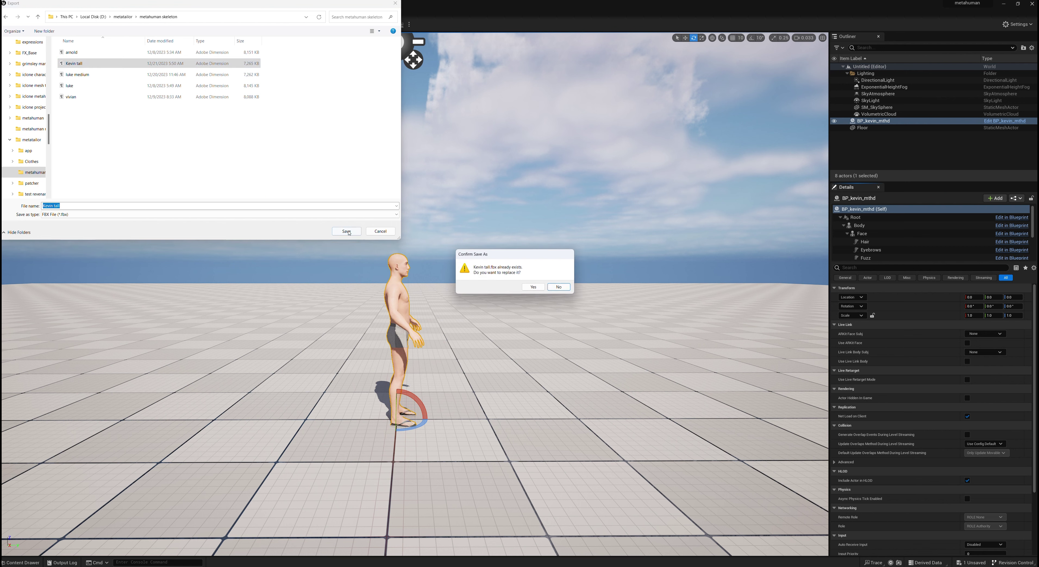
{"action": "left_click", "coordinate": [532, 287]}
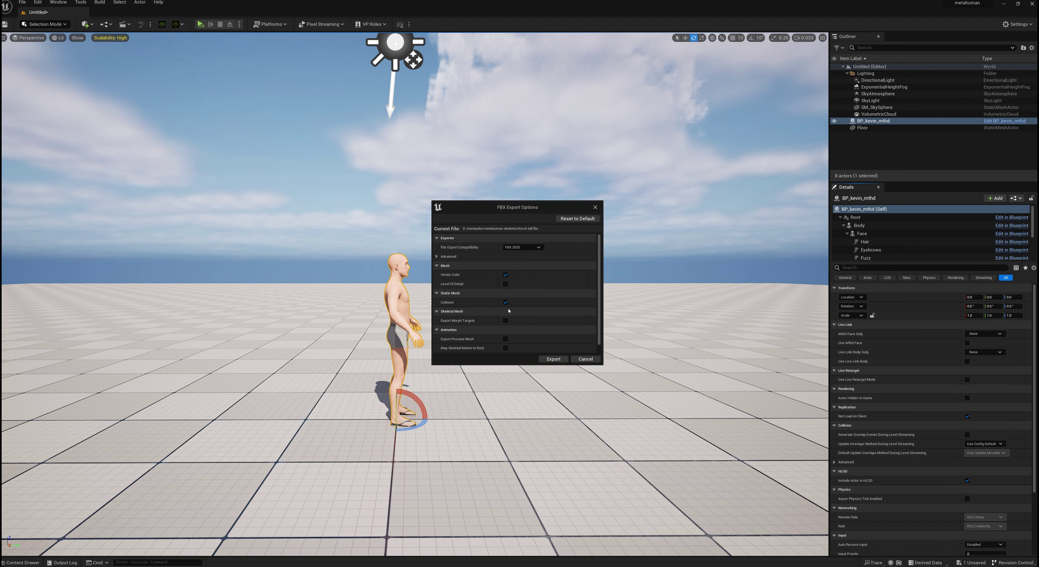
{"action": "left_click", "coordinate": [554, 359]}
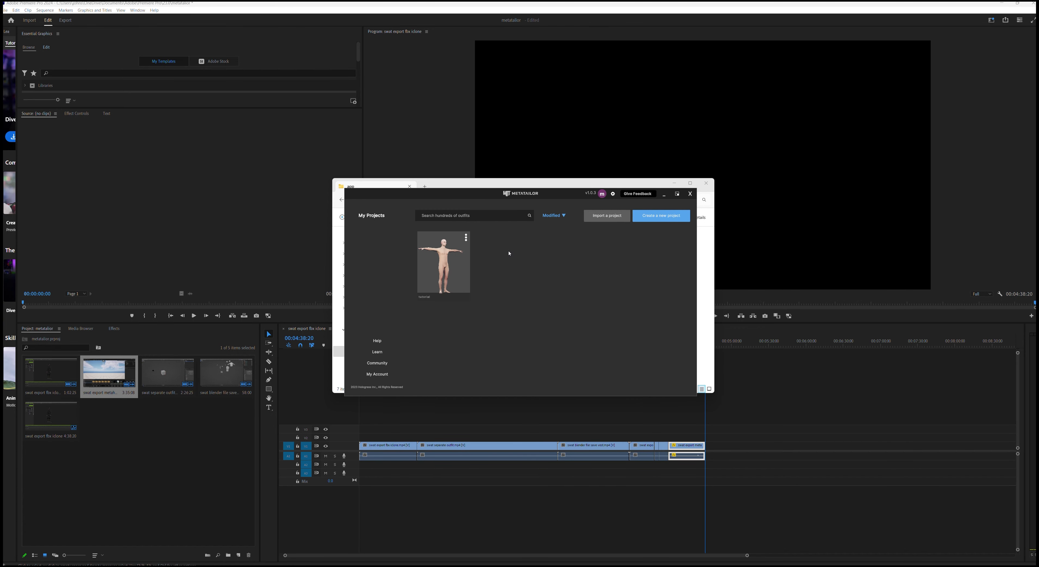
Maximize MetaTailor and create a new project named tutorial1.
{"action": "left_click", "coordinate": [678, 194]}
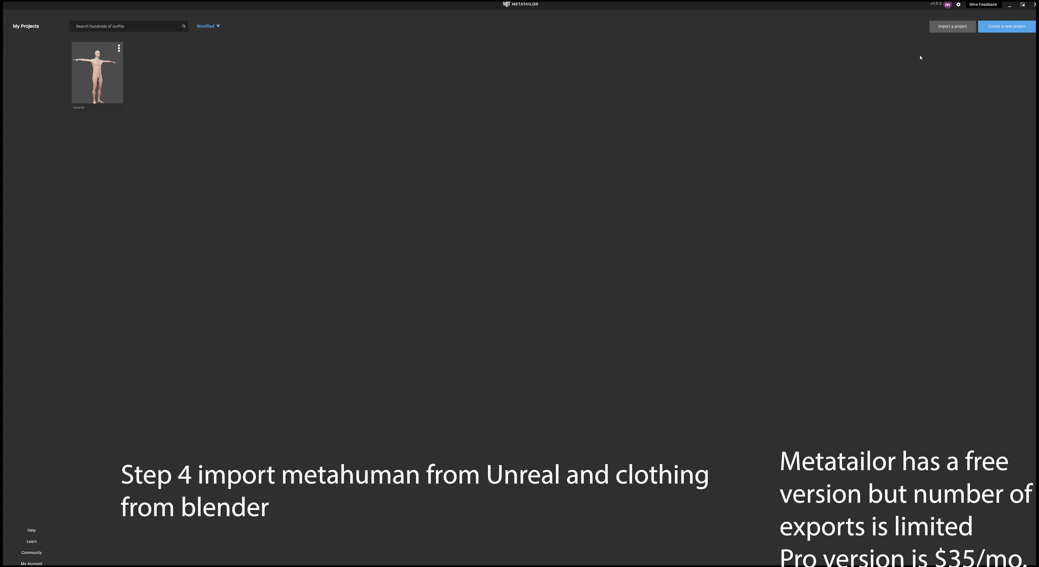
{"action": "left_click", "coordinate": [997, 28]}
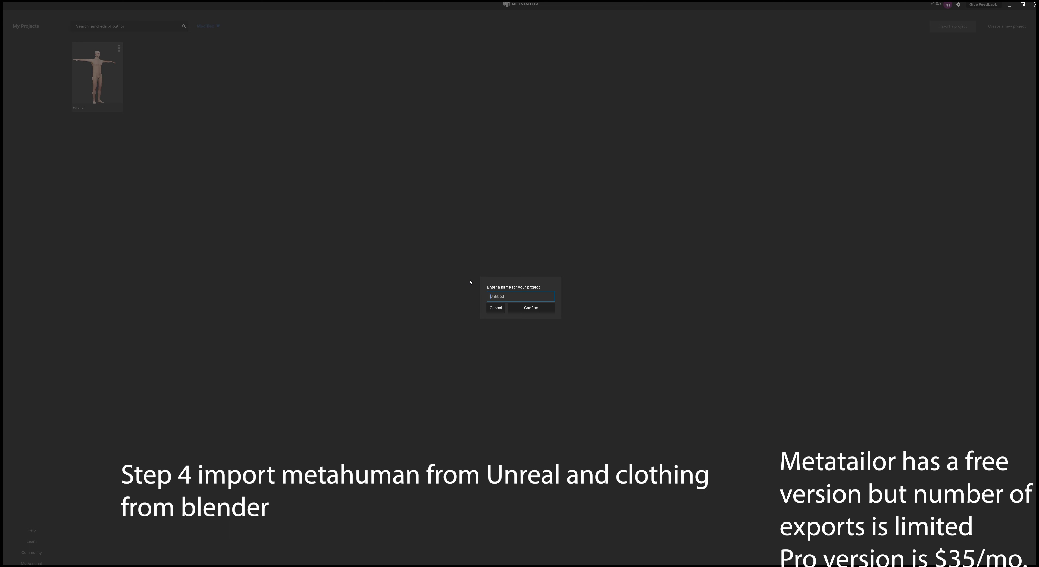
{"action": "type", "text": "tutorial1"}
{"action": "left_click", "coordinate": [531, 308]}
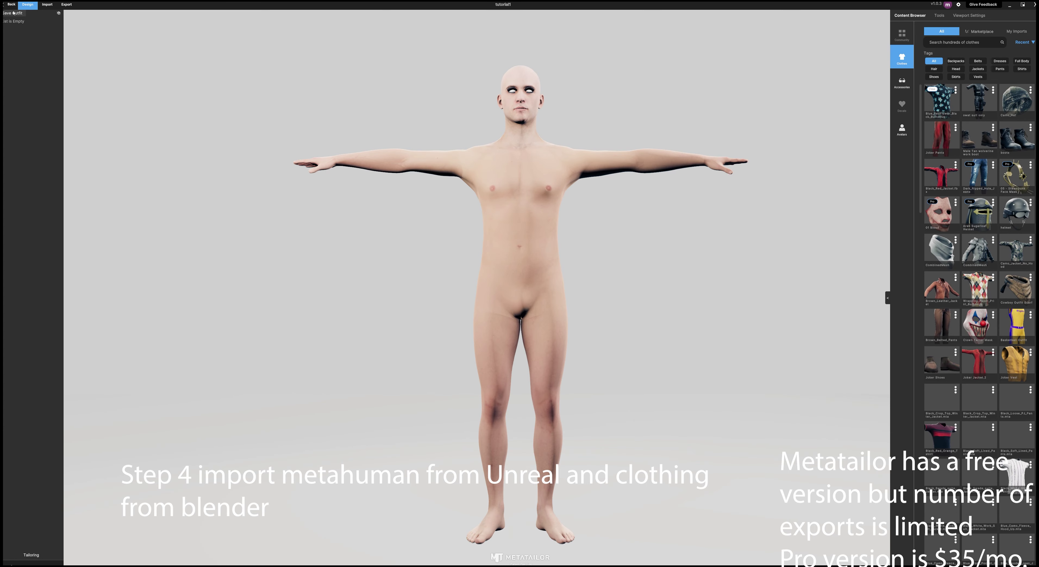
Import kevin tall from D:\metatailor\metahuman skeleton as a custom avatar.
{"action": "left_click", "coordinate": [45, 6]}
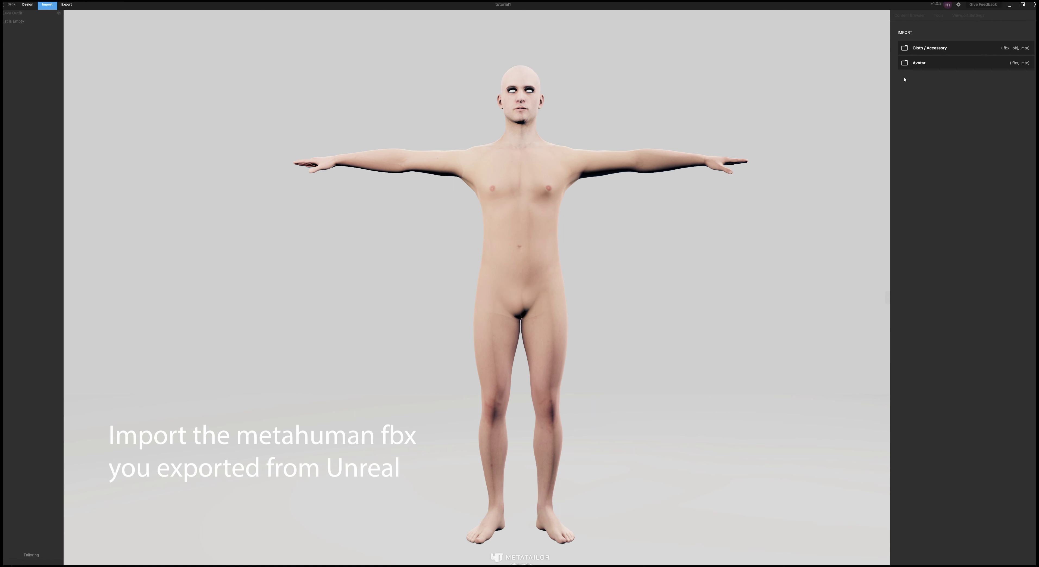
{"action": "left_click", "coordinate": [916, 64]}
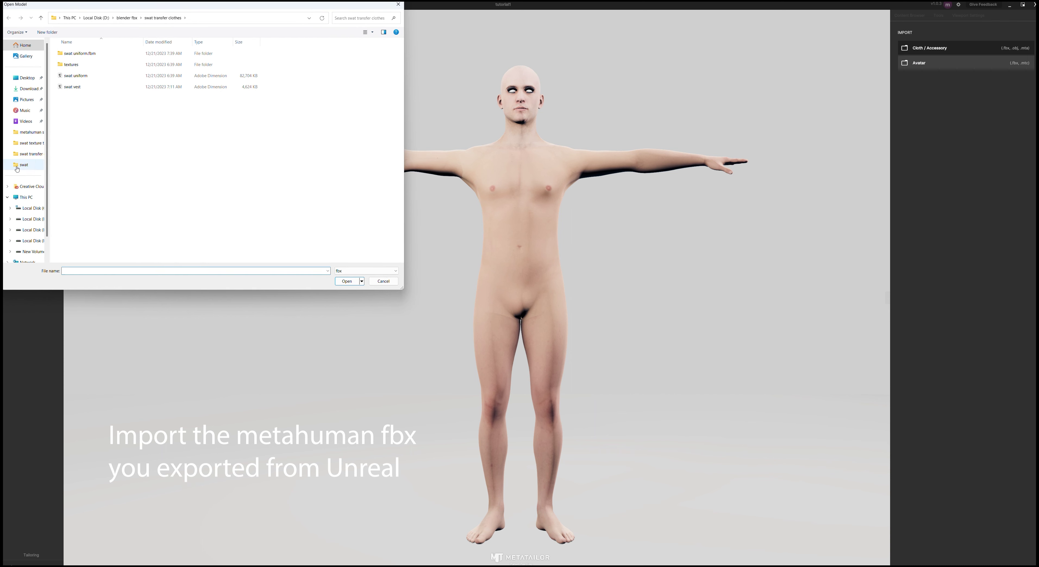
{"action": "scroll", "coordinate": [18, 207], "scroll_direction": "down", "scroll_amount": 1}
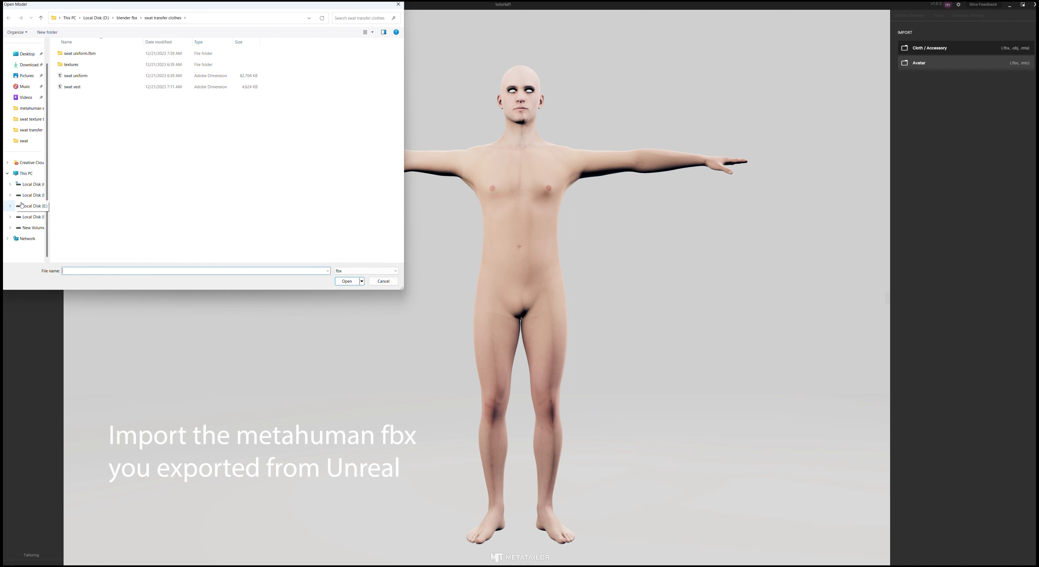
{"action": "left_click", "coordinate": [31, 196]}
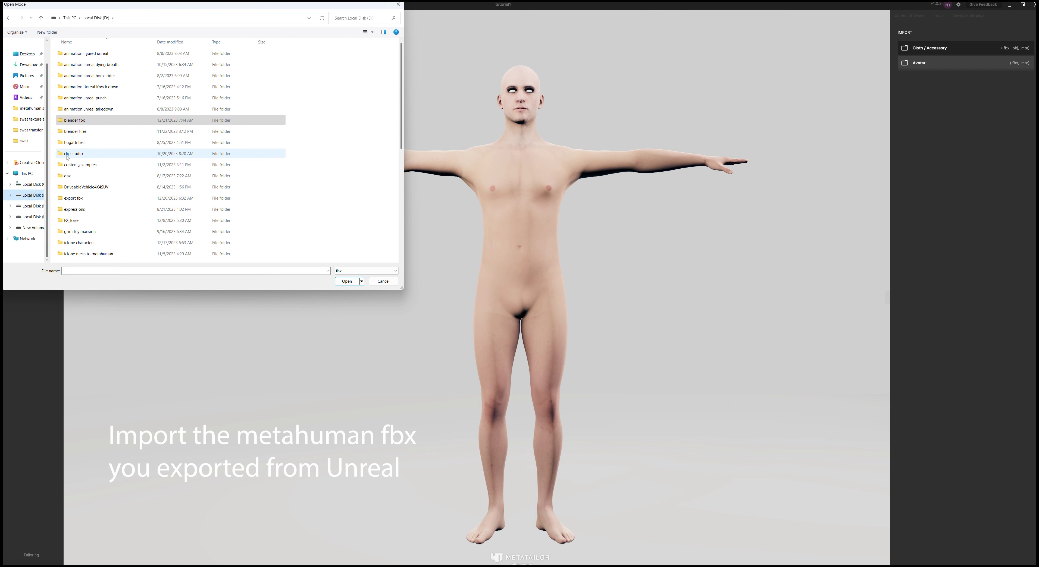
{"action": "scroll", "coordinate": [78, 155], "scroll_direction": "down", "scroll_amount": 5}
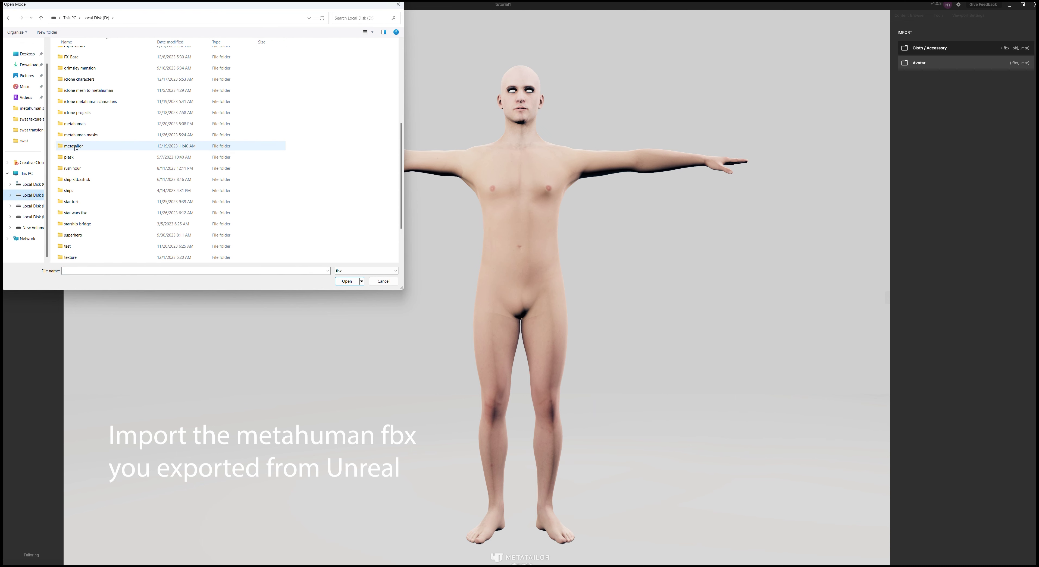
{"action": "double_click", "coordinate": [75, 147]}
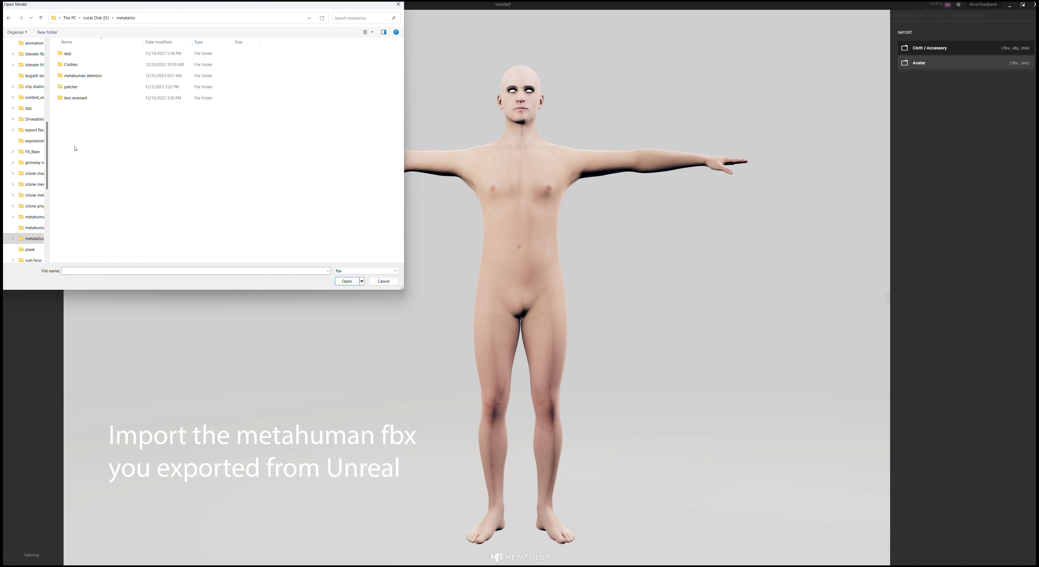
{"action": "left_click", "coordinate": [73, 53]}
{"action": "double_click", "coordinate": [77, 75]}
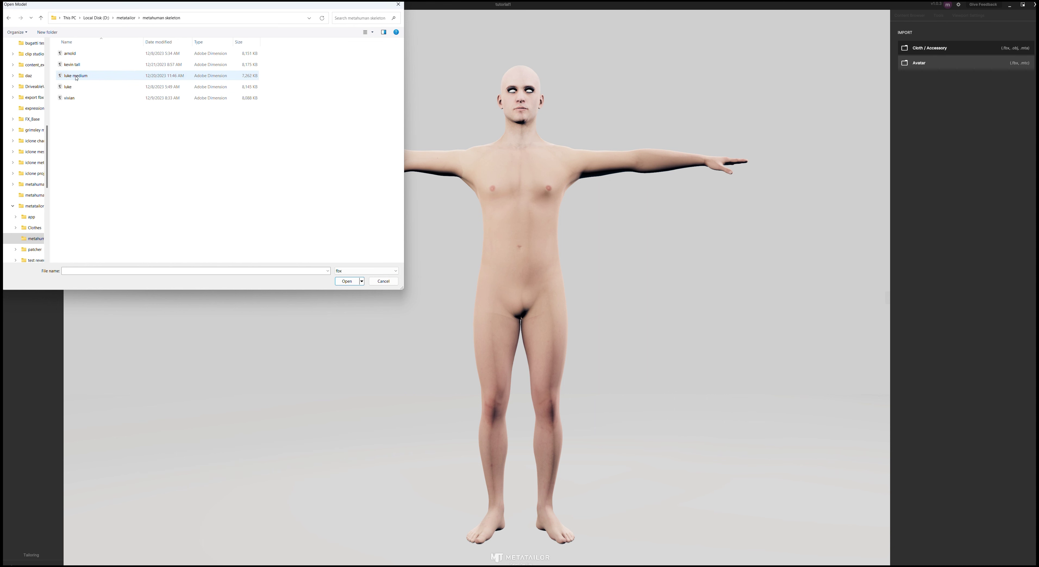
{"action": "left_click", "coordinate": [73, 68]}
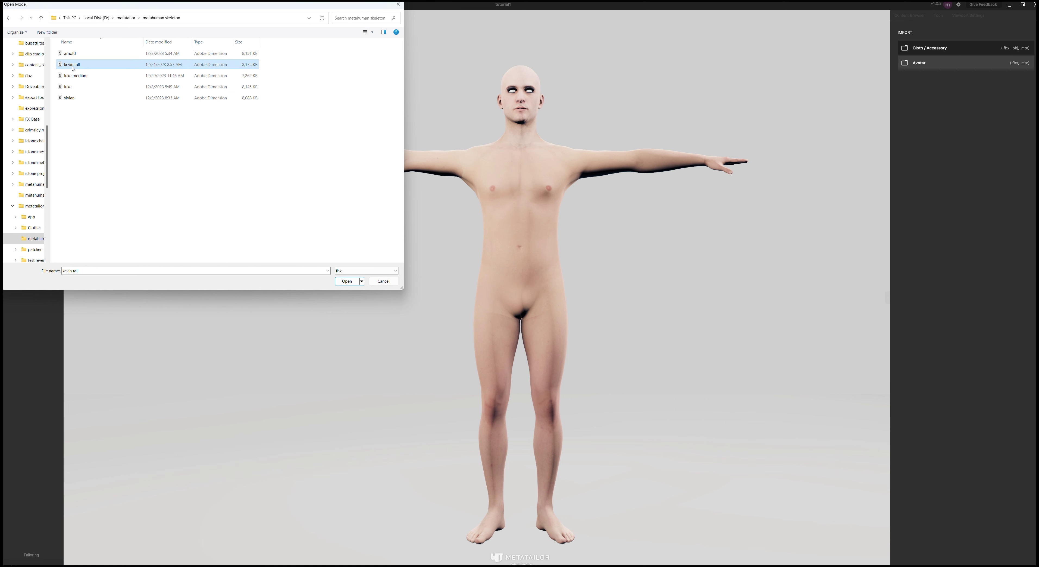
{"action": "left_click", "coordinate": [347, 281]}
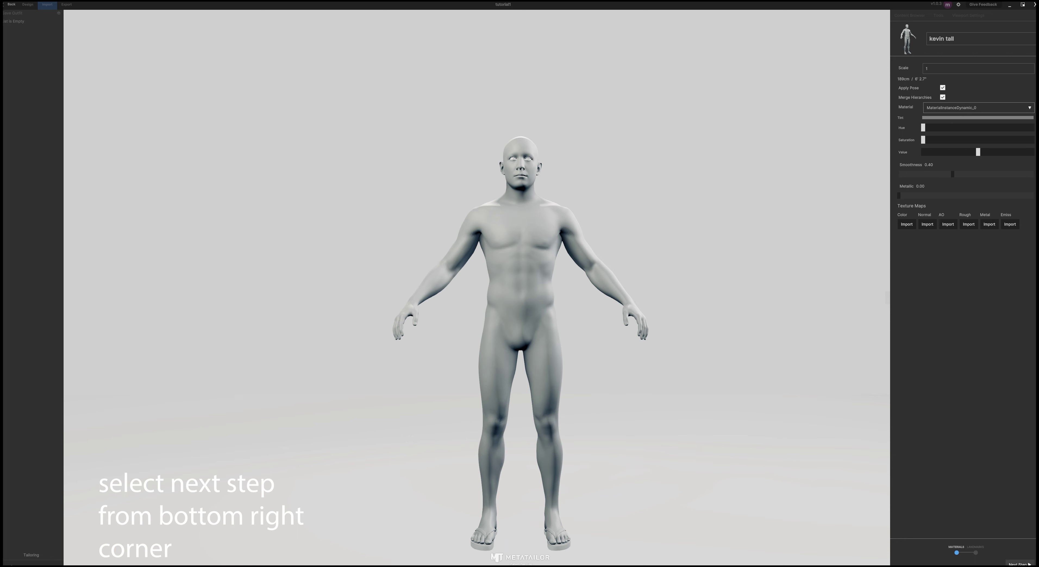
At the Landmarks step, test-move Skull_Crown, then Auto Map the kevin tall landmarks.
{"action": "left_click", "coordinate": [1018, 564]}
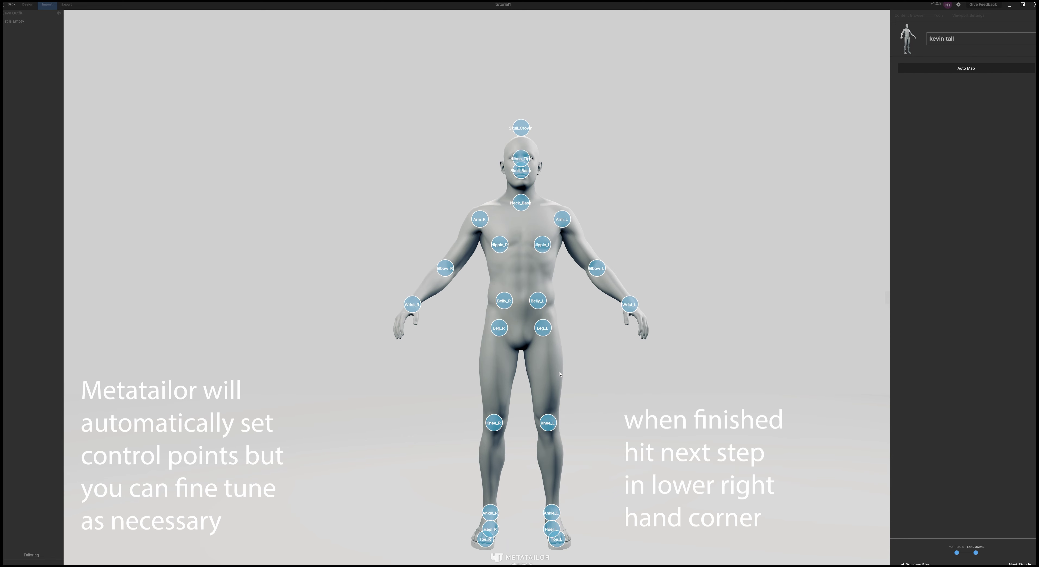
{"action": "scroll", "coordinate": [573, 387], "scroll_direction": "up", "scroll_amount": 2}
{"action": "scroll", "coordinate": [548, 378], "scroll_direction": "down", "scroll_amount": 2}
{"action": "mouse_move", "coordinate": [548, 378]}
{"action": "left_mouse_down"}
{"action": "mouse_move", "coordinate": [485, 379]}
{"action": "mouse_move", "coordinate": [567, 377]}
{"action": "left_mouse_up"}
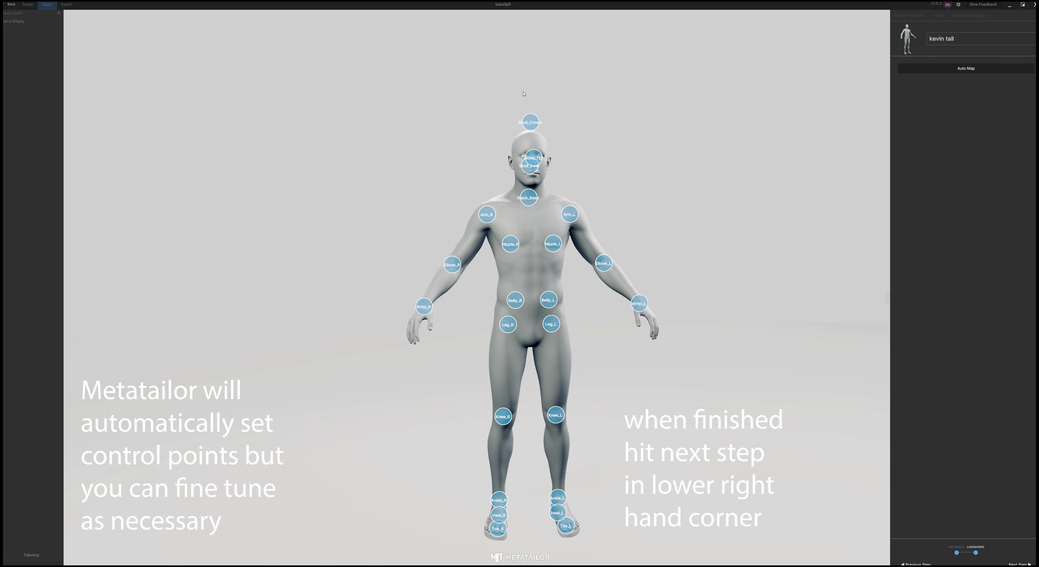
{"action": "left_click", "coordinate": [533, 118]}
{"action": "left_click_drag", "start_coordinate": [533, 96], "coordinate": [533, 103]}
{"action": "left_click", "coordinate": [954, 70]}
{"action": "mouse_move", "coordinate": [583, 276]}
{"action": "left_mouse_down"}
{"action": "mouse_move", "coordinate": [452, 282]}
{"action": "mouse_move", "coordinate": [567, 277]}
{"action": "left_mouse_up"}
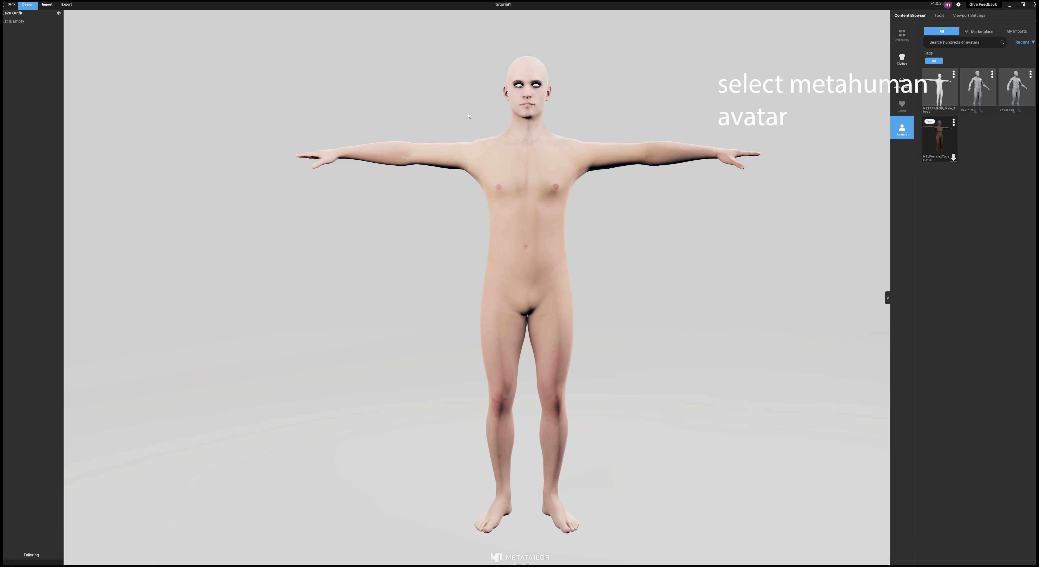
Load the kevin tall avatar from the Avatars collection and show the Import choices.
{"action": "left_click", "coordinate": [47, 5]}
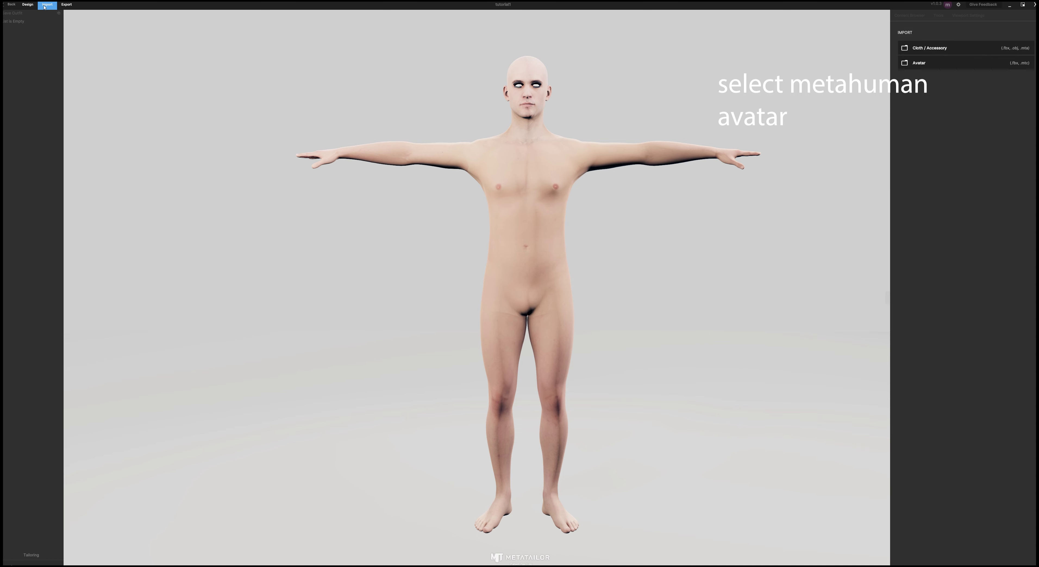
{"action": "left_click", "coordinate": [27, 5]}
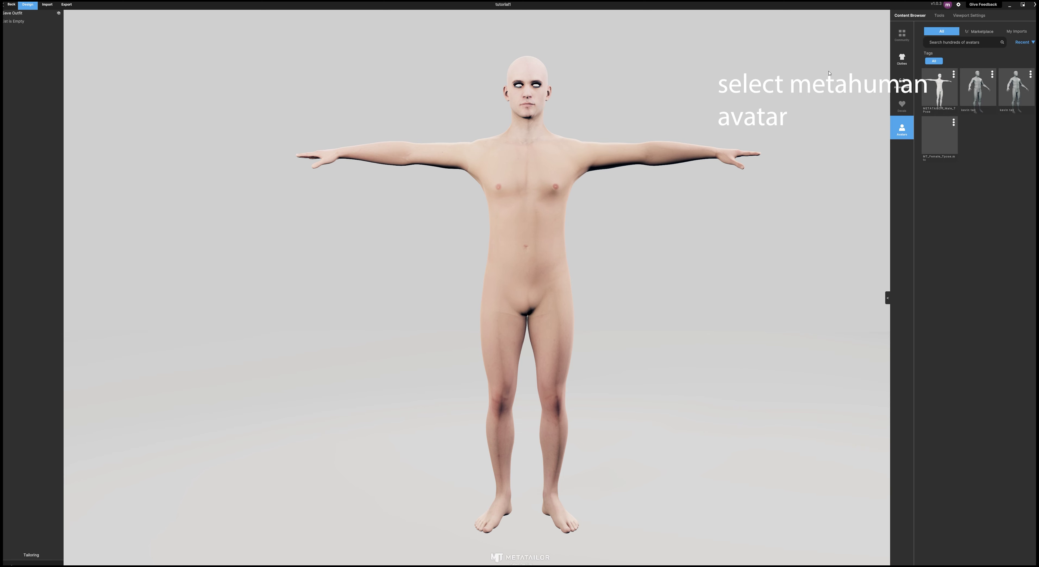
{"action": "left_click", "coordinate": [978, 89]}
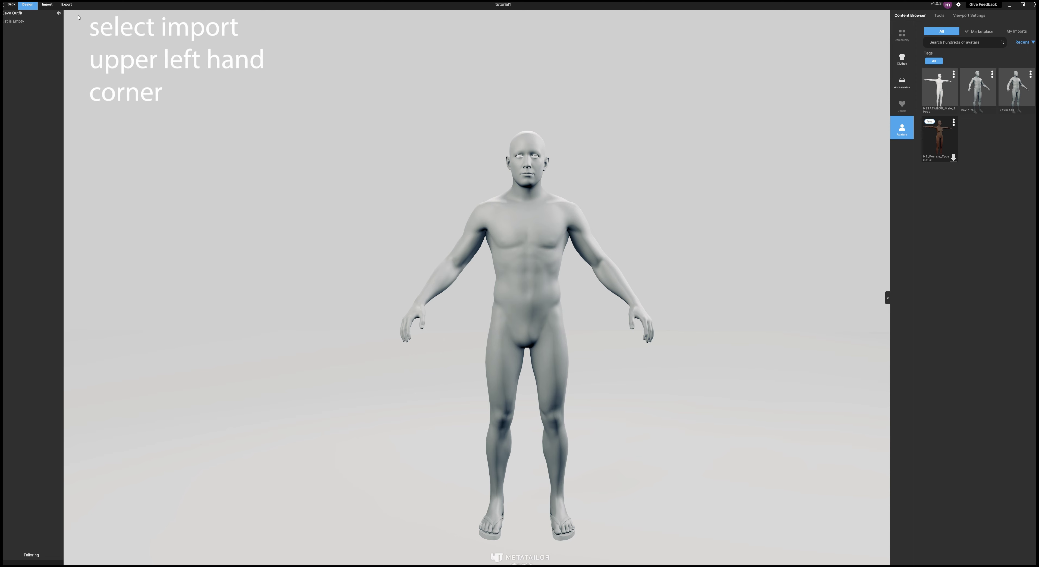
{"action": "left_click", "coordinate": [47, 5]}
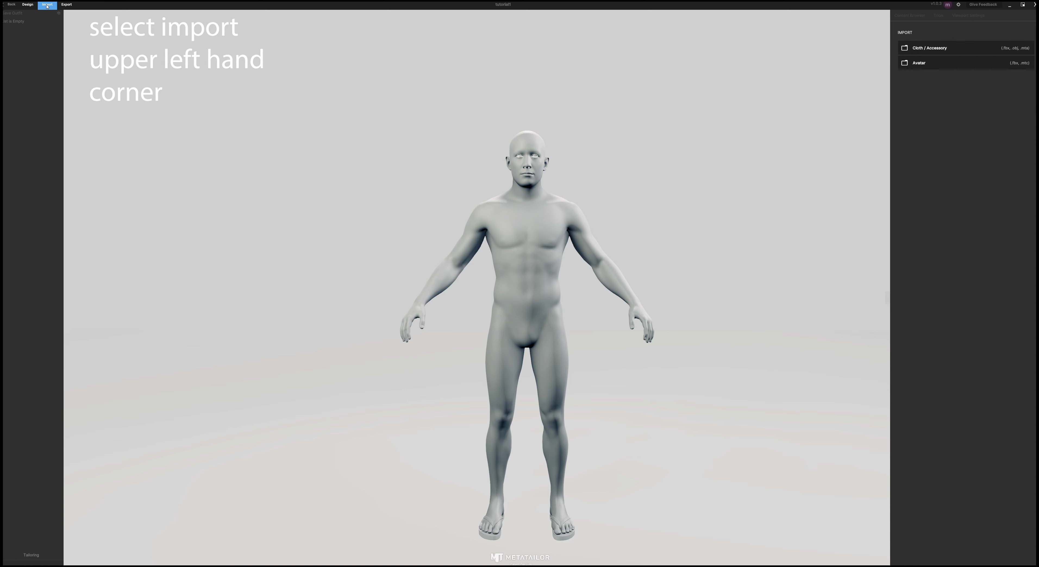
Import swat vest.fbx from D:\blender fbx\clothes as a Cloth / Accessory item.
{"action": "left_click", "coordinate": [924, 49]}
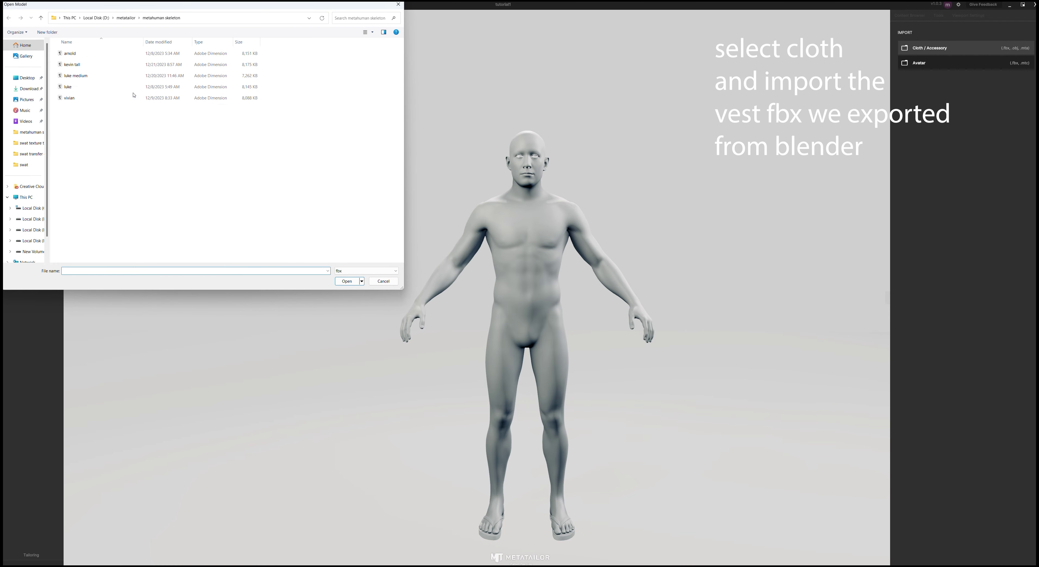
{"action": "scroll", "coordinate": [41, 187], "scroll_direction": "down", "scroll_amount": 1}
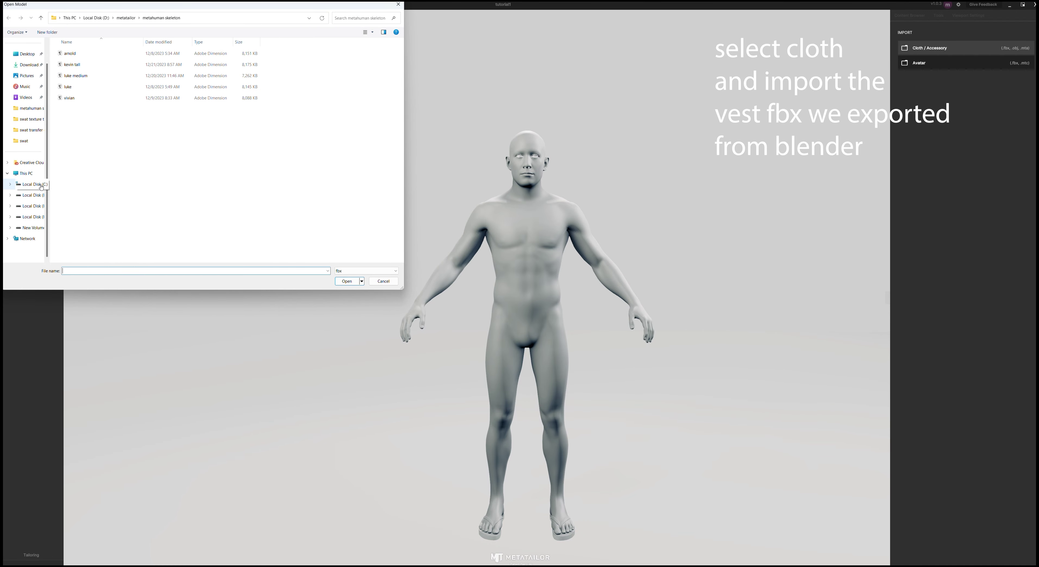
{"action": "left_click", "coordinate": [33, 197]}
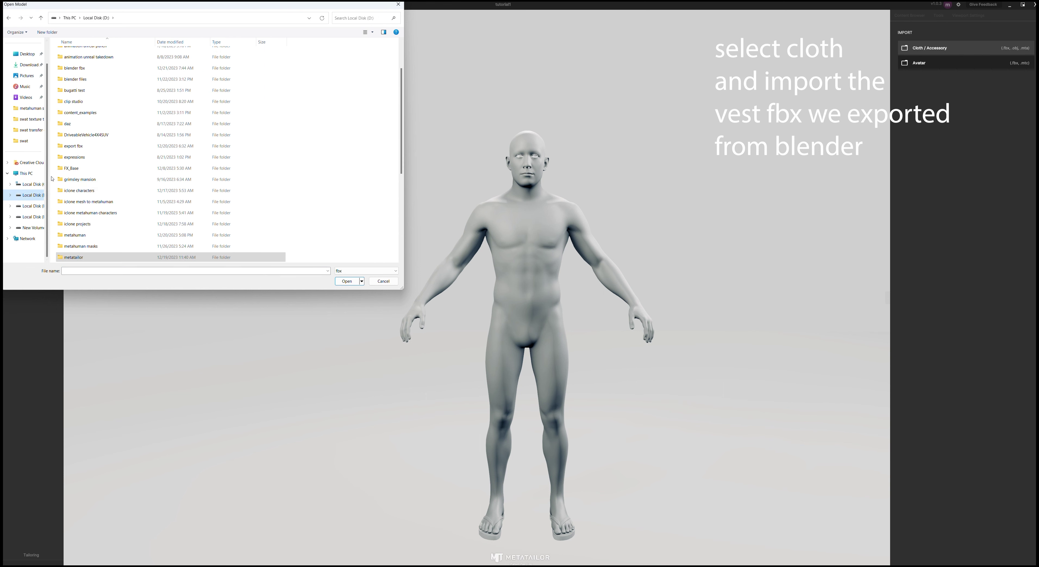
{"action": "double_click", "coordinate": [79, 69]}
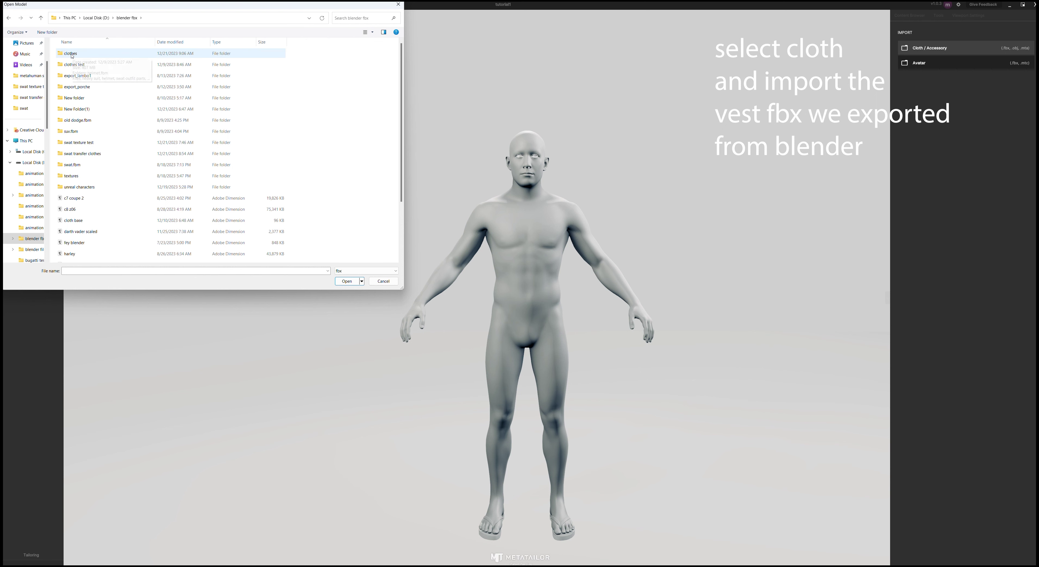
{"action": "left_click", "coordinate": [71, 56]}
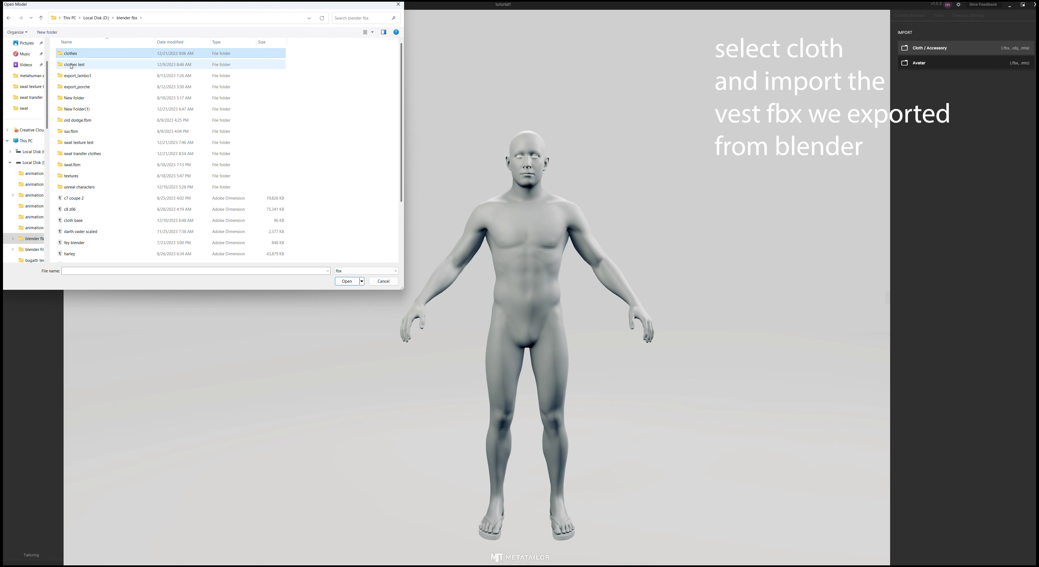
{"action": "double_click", "coordinate": [71, 56]}
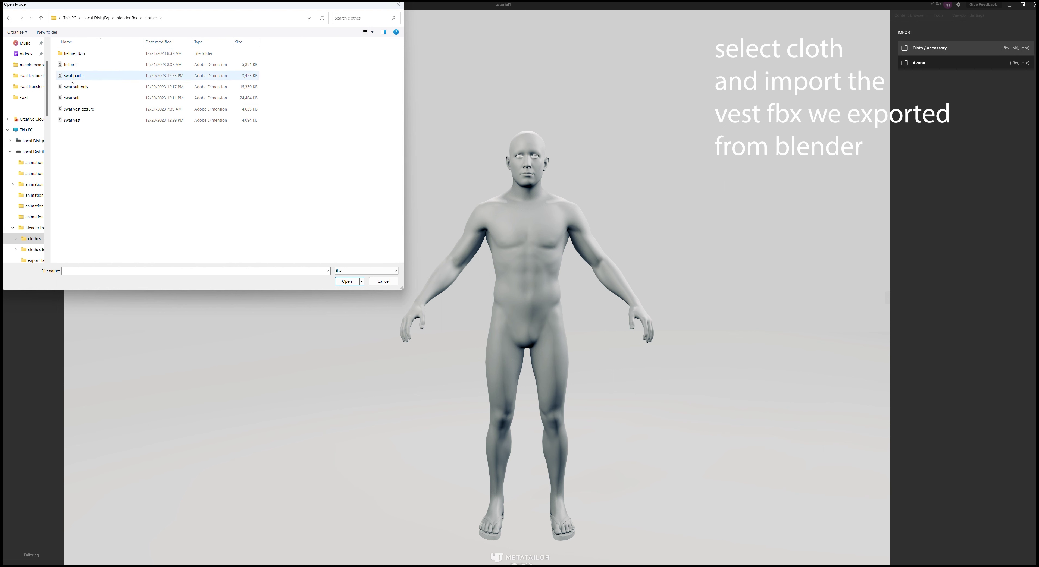
{"action": "left_click", "coordinate": [75, 121]}
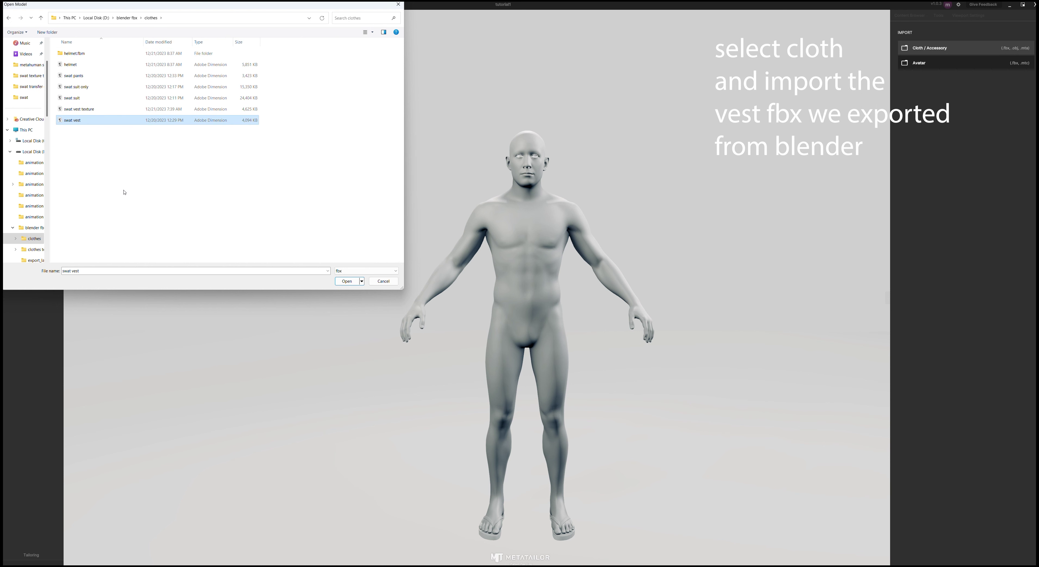
{"action": "left_click", "coordinate": [347, 282]}
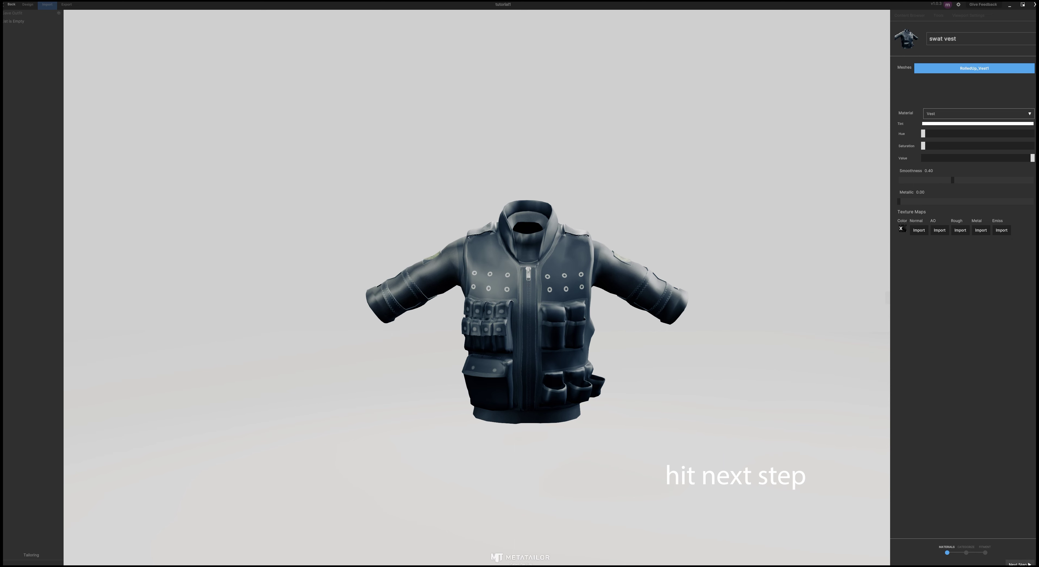
Advance the swat vest to the Categorize step.
{"action": "left_click", "coordinate": [1019, 564]}
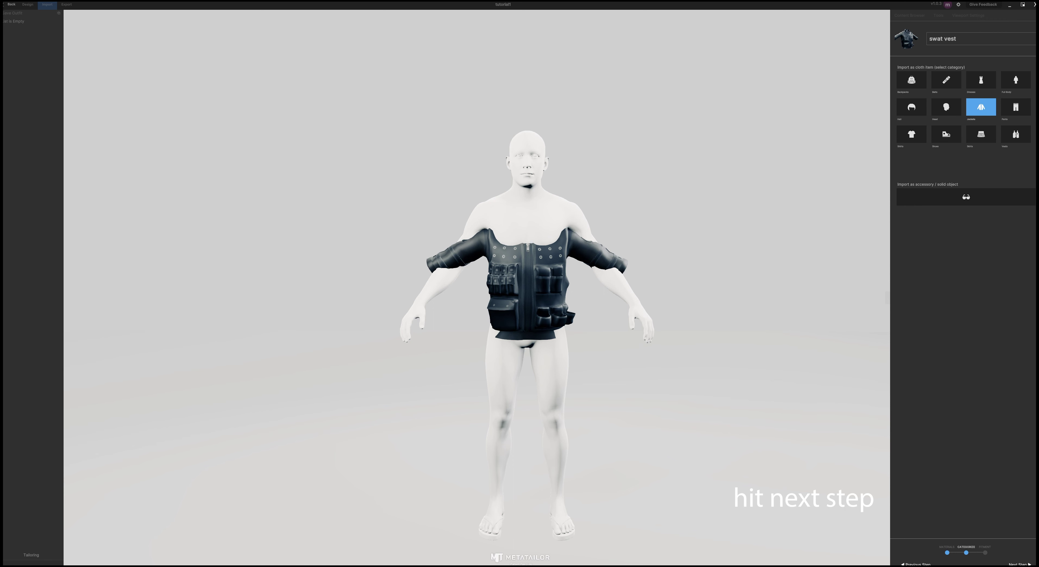
In Fitment, move the vest up and back so its collar meets the neck.
{"action": "left_click", "coordinate": [1019, 564]}
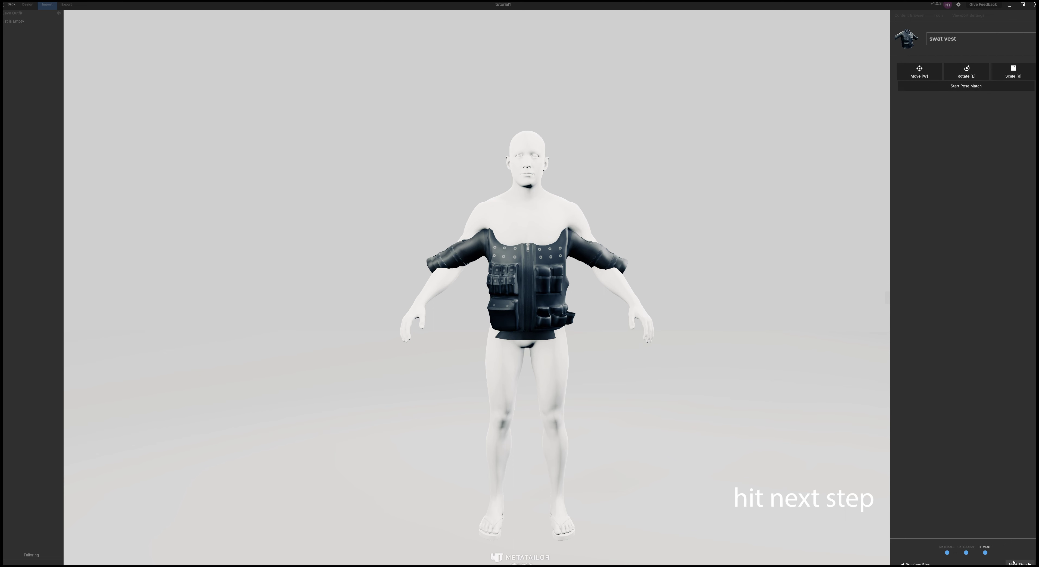
{"action": "left_click", "coordinate": [919, 70]}
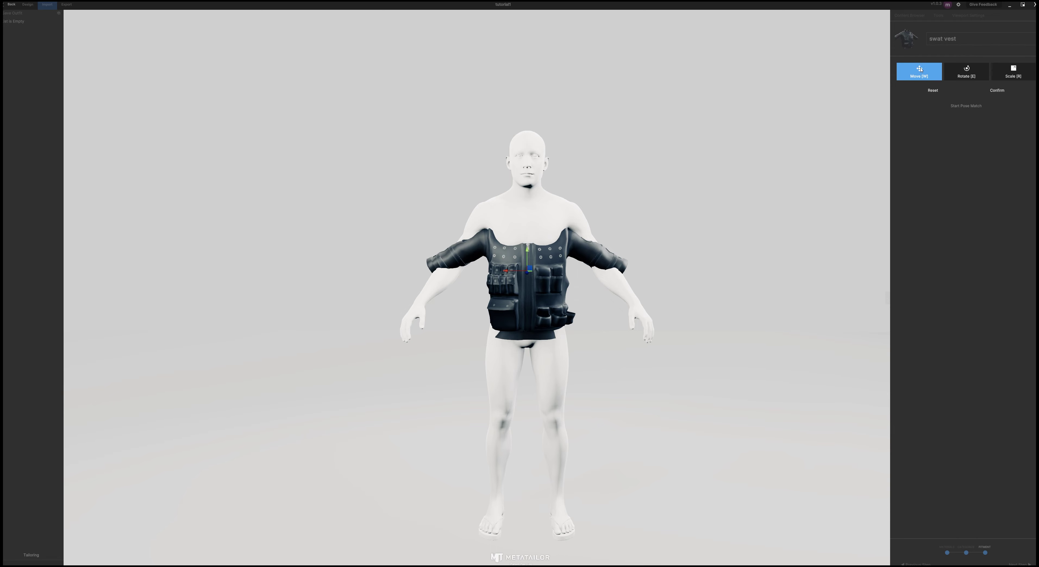
{"action": "left_click_drag", "start_coordinate": [526, 252], "coordinate": [526, 224]}
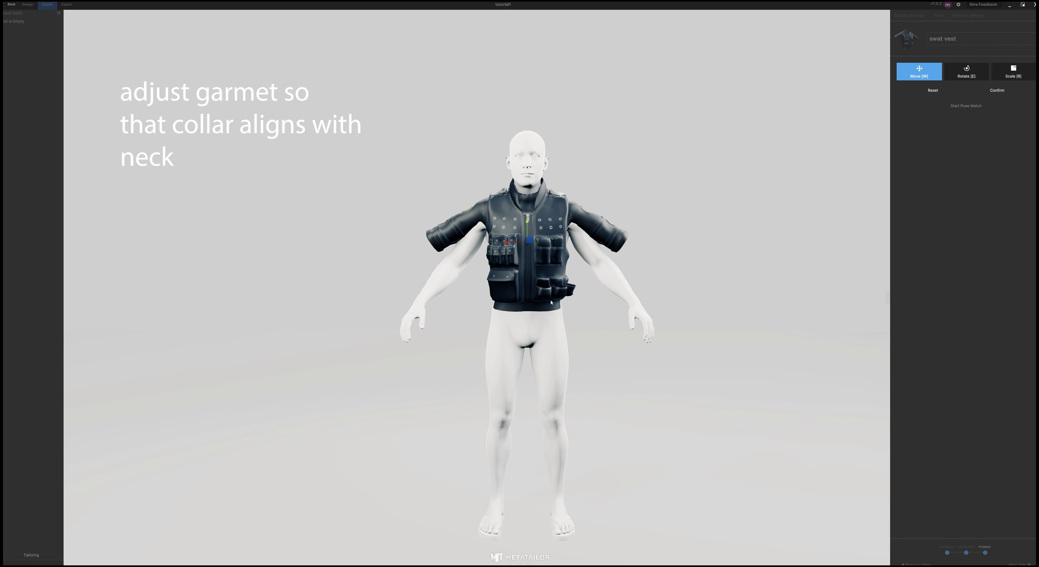
{"action": "right_click_drag", "start_coordinate": [551, 303], "coordinate": [453, 307]}
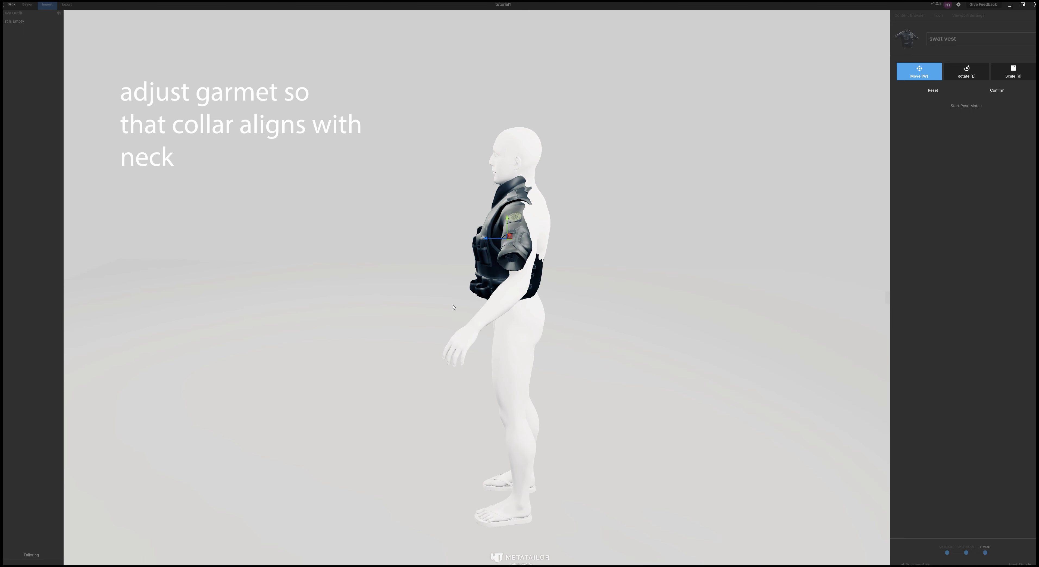
{"action": "left_click_drag", "start_coordinate": [487, 241], "coordinate": [494, 239]}
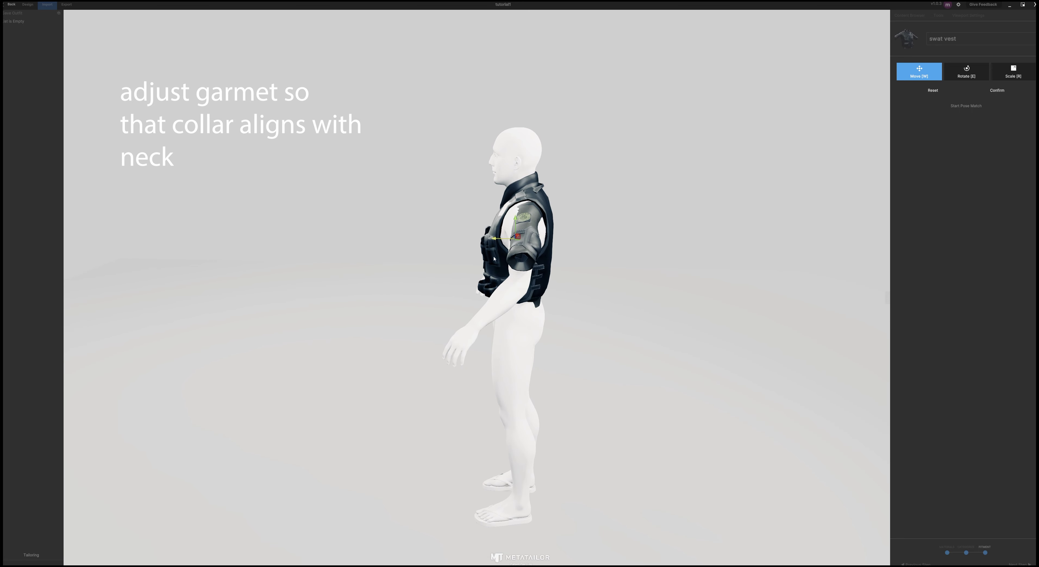
{"action": "mouse_move", "coordinate": [494, 259]}
{"action": "right_mouse_down"}
{"action": "mouse_move", "coordinate": [573, 319]}
{"action": "mouse_move", "coordinate": [630, 314]}
{"action": "right_mouse_up"}
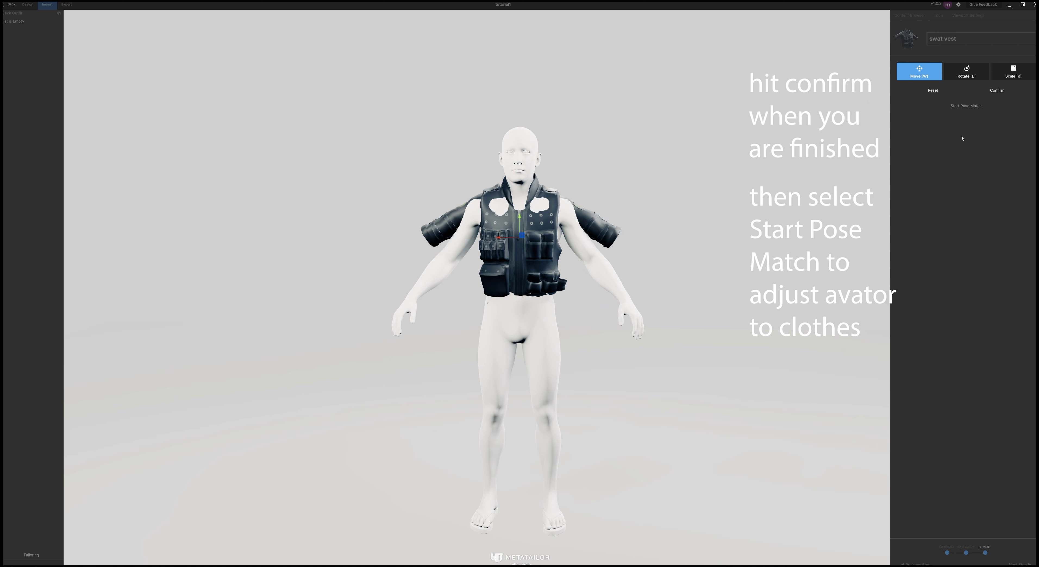
Confirm the vest position, pose-match the avatar's arms to the vest, and apply.
{"action": "left_click", "coordinate": [998, 90]}
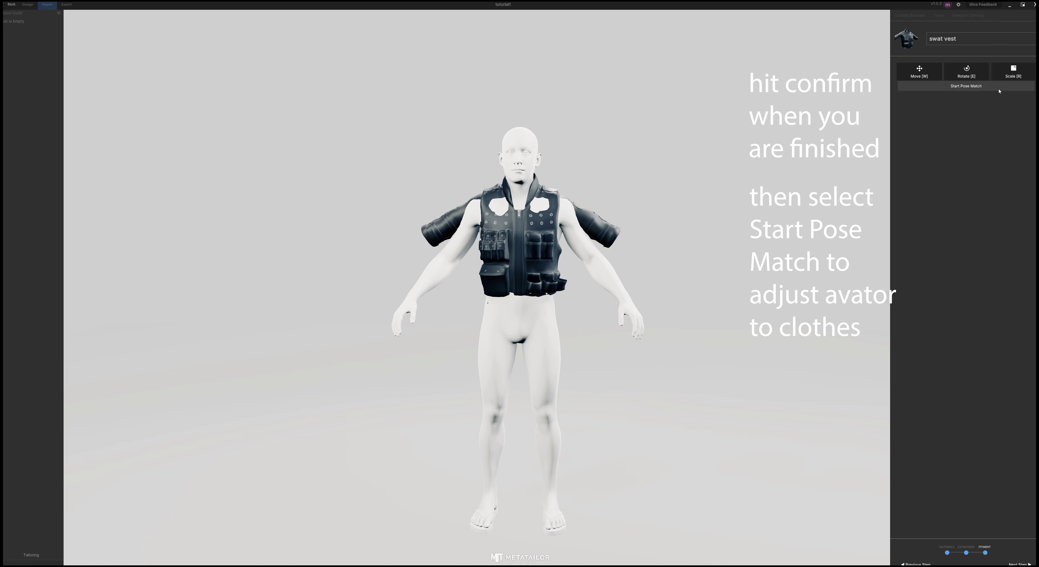
{"action": "left_click", "coordinate": [960, 87]}
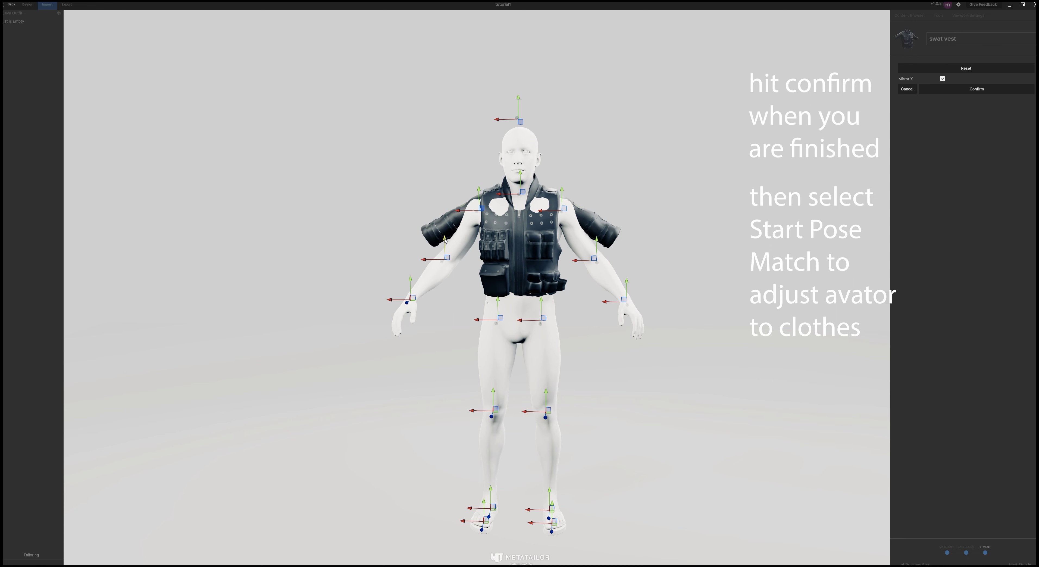
{"action": "left_click_drag", "start_coordinate": [444, 240], "coordinate": [438, 214]}
{"action": "mouse_move", "coordinate": [407, 277]}
{"action": "left_mouse_down"}
{"action": "mouse_move", "coordinate": [403, 237]}
{"action": "mouse_move", "coordinate": [479, 189]}
{"action": "left_mouse_up"}
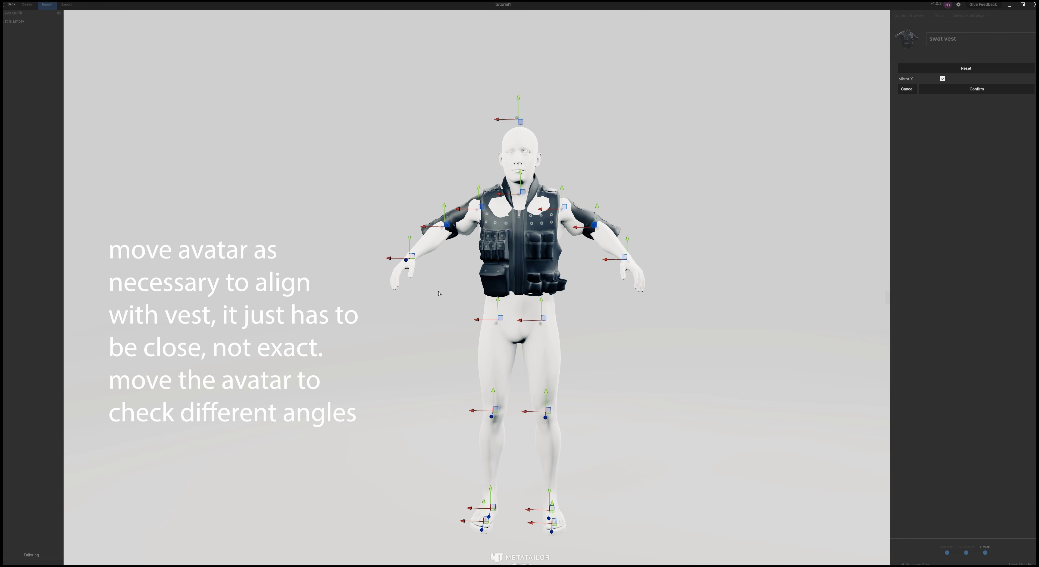
{"action": "right_click_drag", "start_coordinate": [441, 295], "coordinate": [528, 296]}
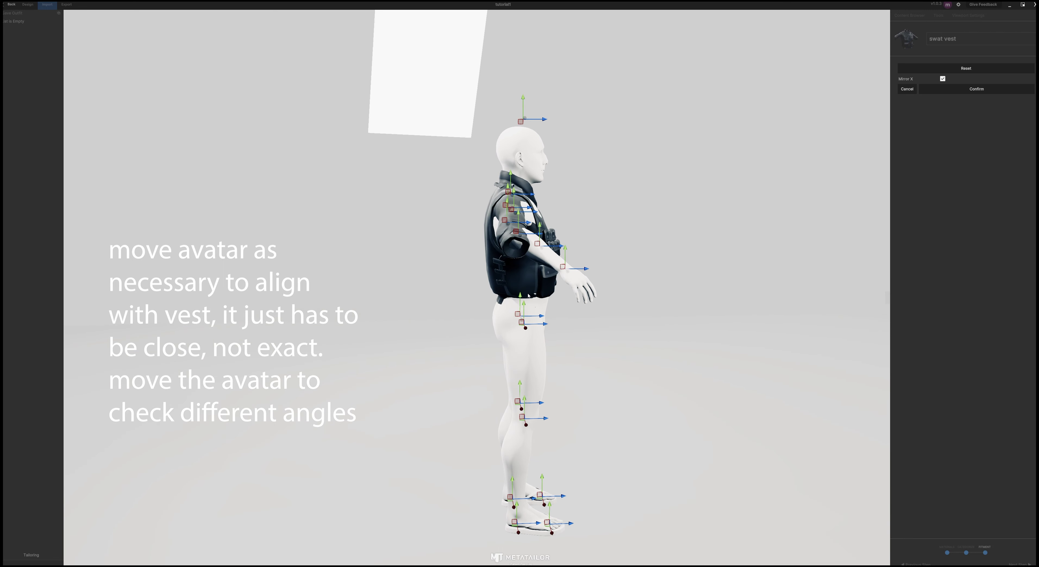
{"action": "left_click_drag", "start_coordinate": [586, 270], "coordinate": [543, 278]}
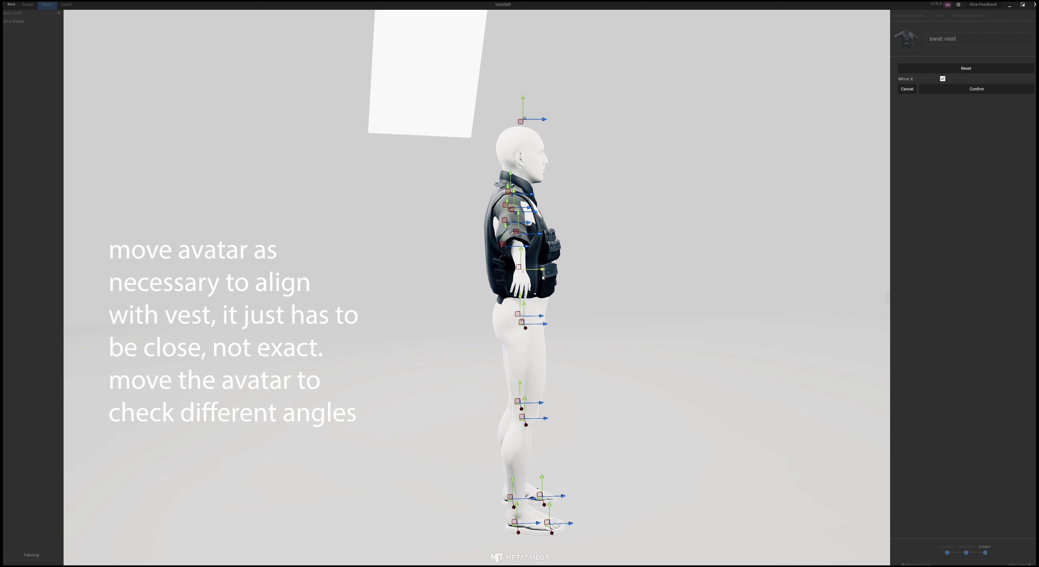
{"action": "mouse_move", "coordinate": [541, 233]}
{"action": "left_mouse_down"}
{"action": "mouse_move", "coordinate": [494, 291]}
{"action": "mouse_move", "coordinate": [371, 258]}
{"action": "left_mouse_up"}
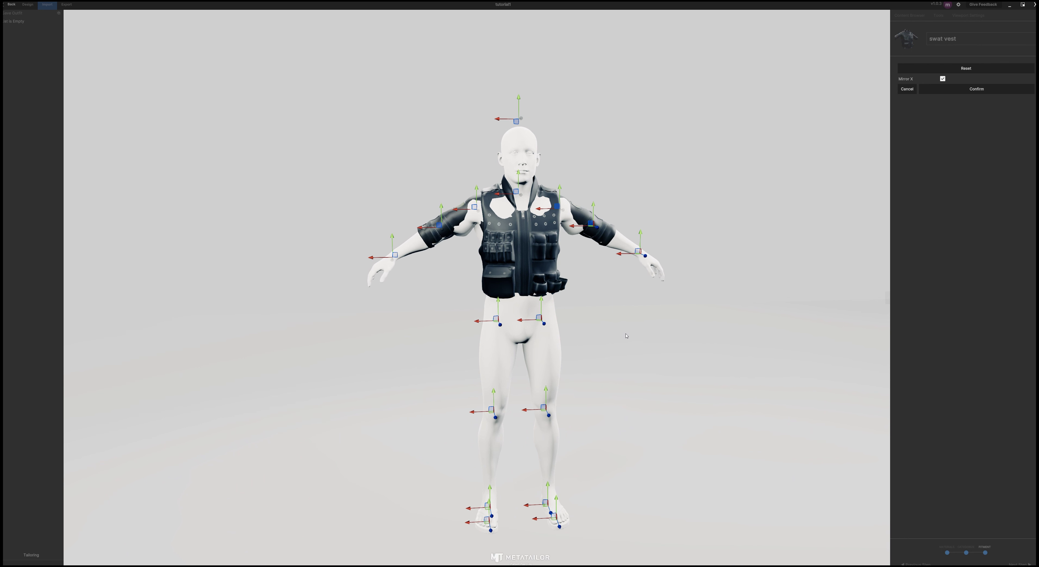
{"action": "middle_click_drag", "start_coordinate": [626, 336], "coordinate": [608, 337]}
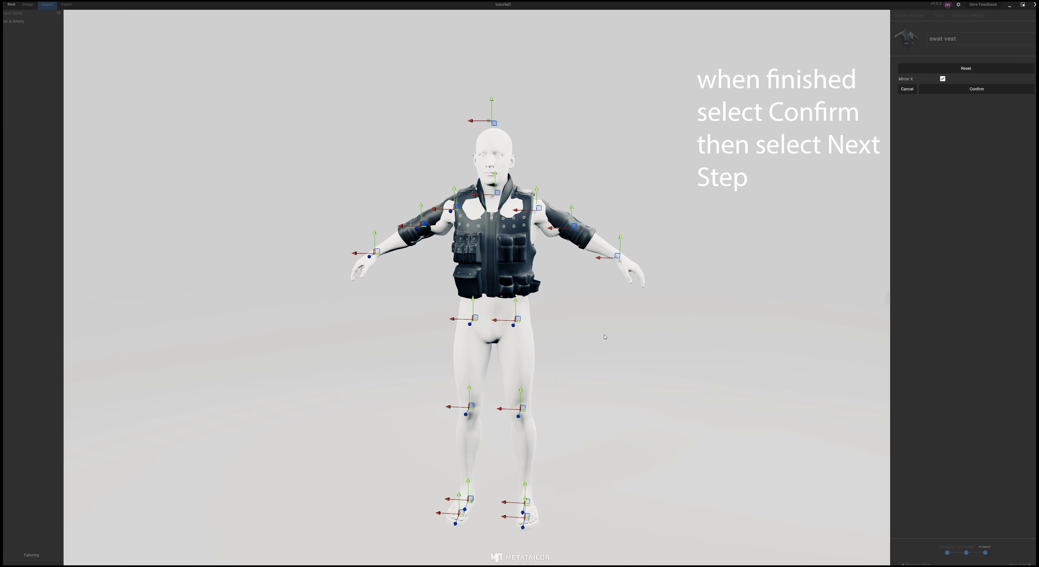
{"action": "left_click", "coordinate": [974, 89]}
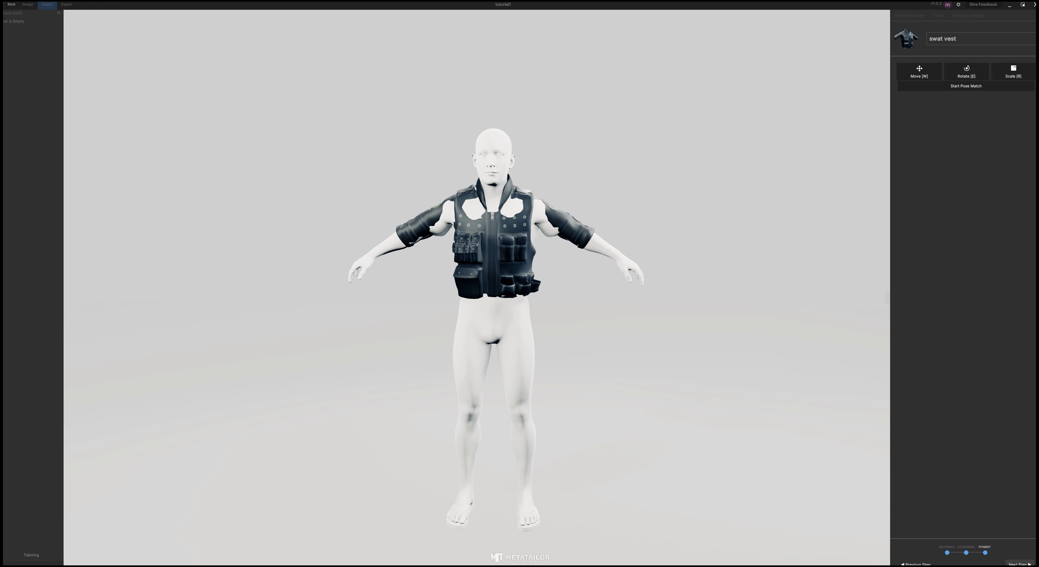
Tailor the swat vest onto the avatar, inspect the fit, and select the vest.
{"action": "left_click", "coordinate": [1018, 564]}
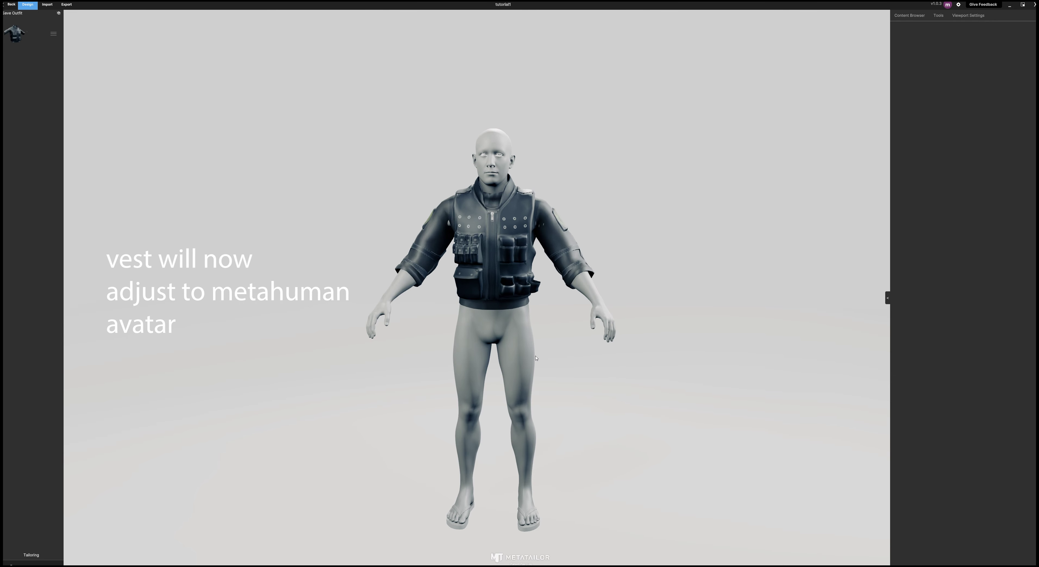
{"action": "mouse_move", "coordinate": [536, 358]}
{"action": "left_mouse_down"}
{"action": "mouse_move", "coordinate": [390, 356]}
{"action": "mouse_move", "coordinate": [566, 356]}
{"action": "left_mouse_up"}
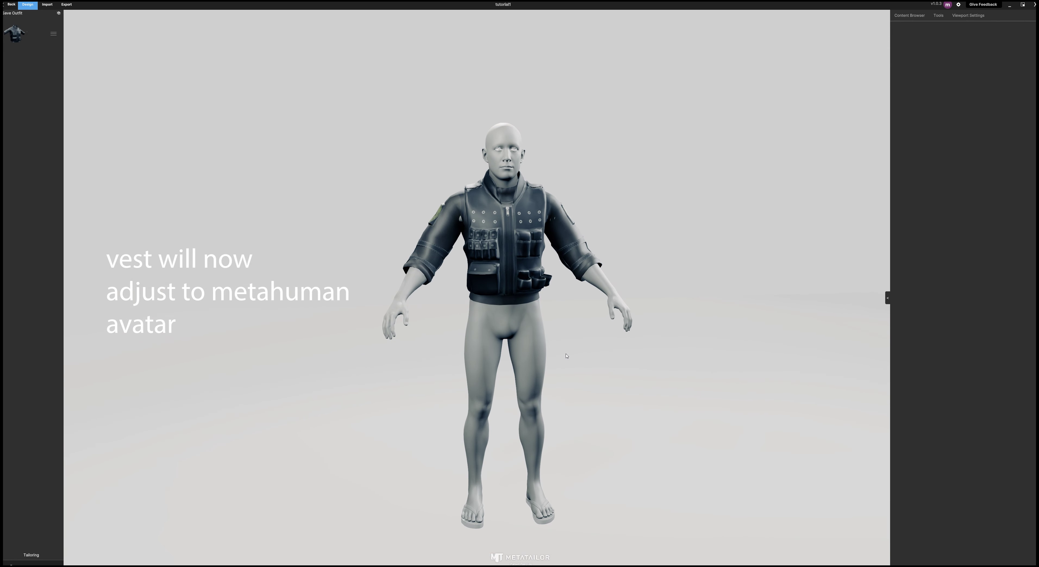
{"action": "left_click", "coordinate": [20, 33]}
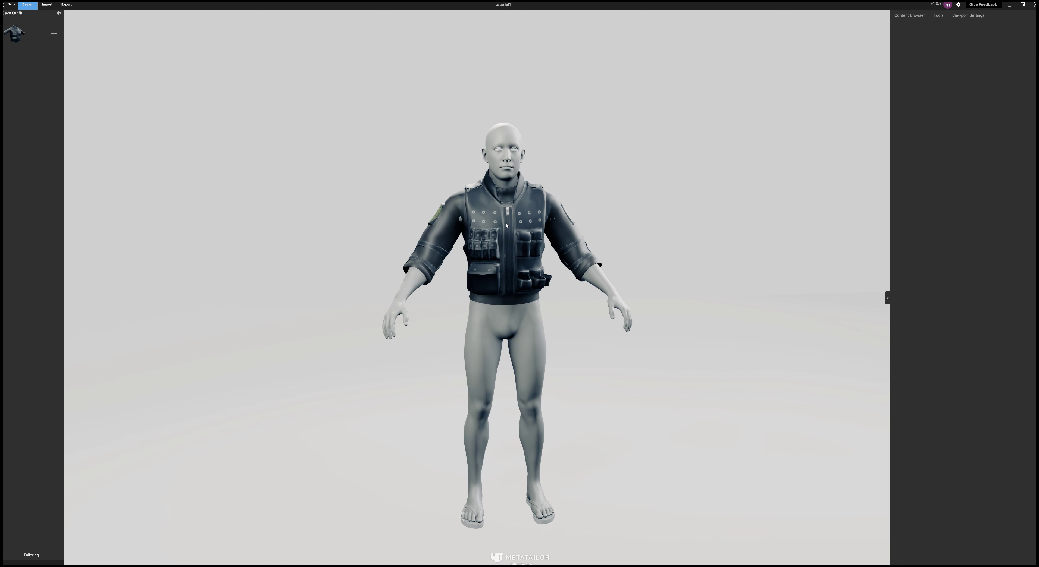
Export the vest alone, with Avatar unchecked, as 'swat vest tutorial' to D:/metahuman/wardrobe.
{"action": "left_click", "coordinate": [65, 5]}
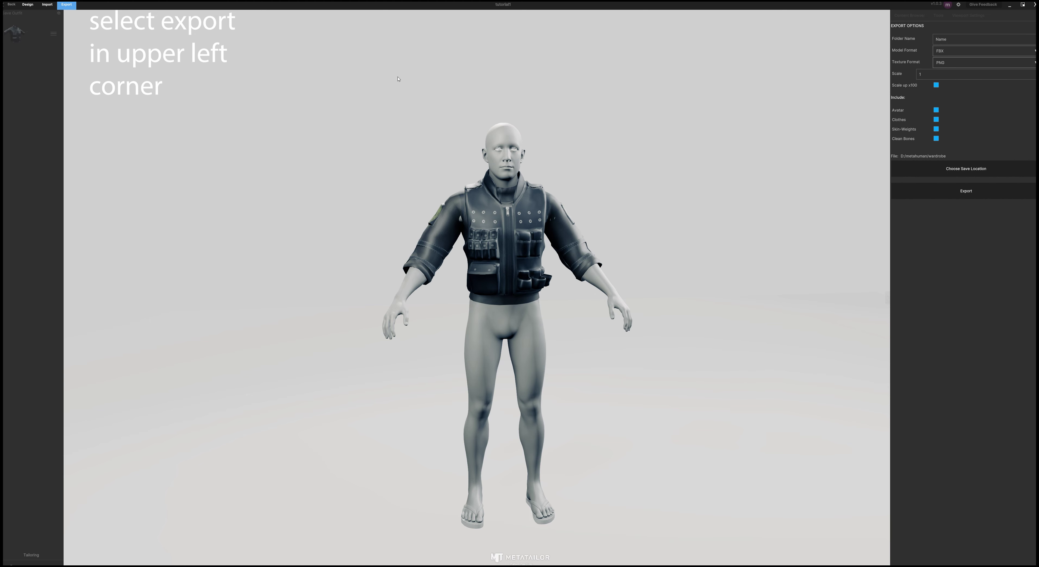
{"action": "double_click", "coordinate": [949, 41]}
{"action": "type", "text": "swat vest"}
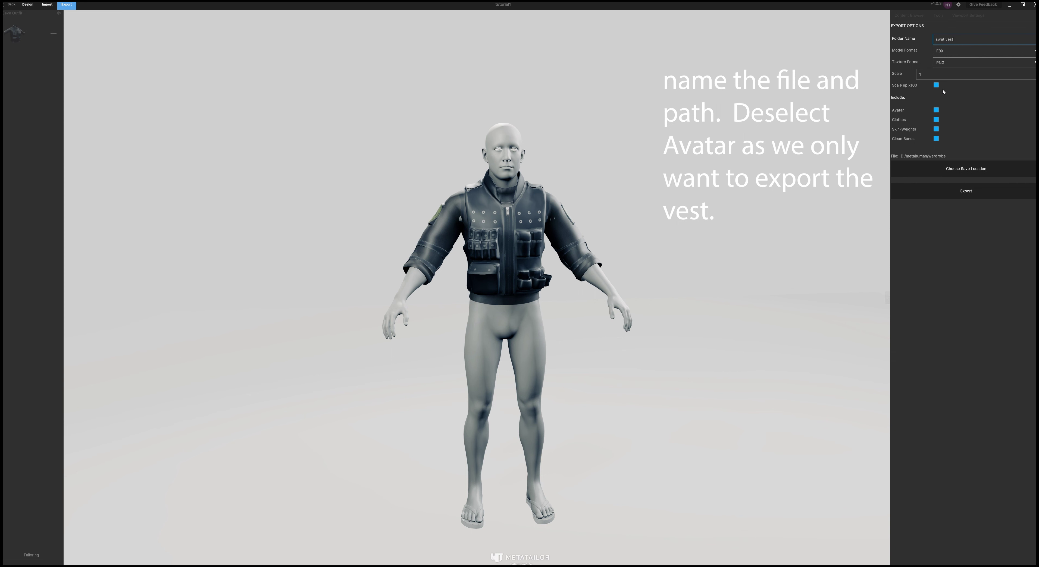
{"action": "left_click", "coordinate": [936, 110]}
{"action": "left_click", "coordinate": [954, 169]}
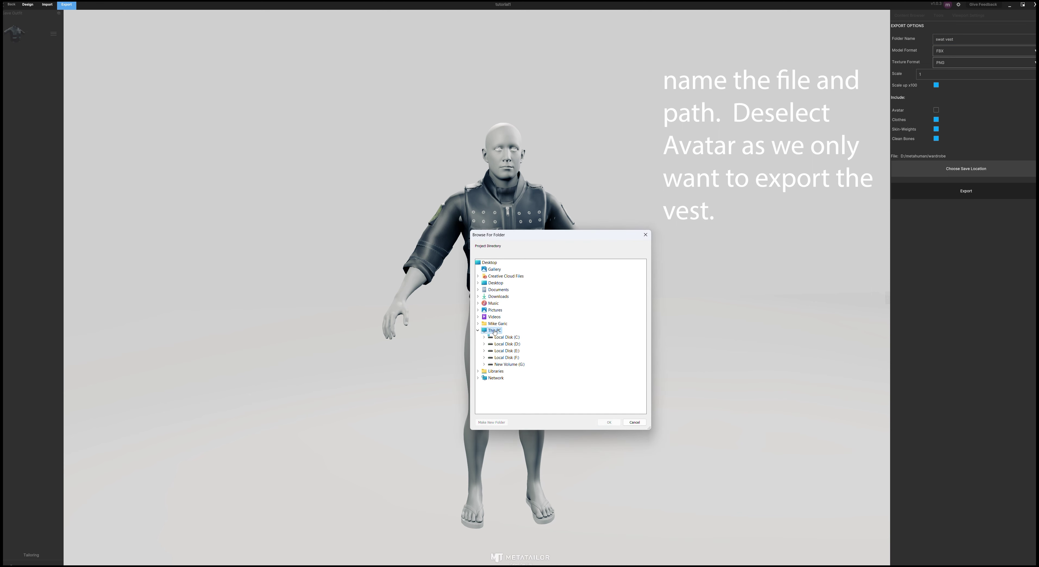
{"action": "left_click", "coordinate": [645, 234]}
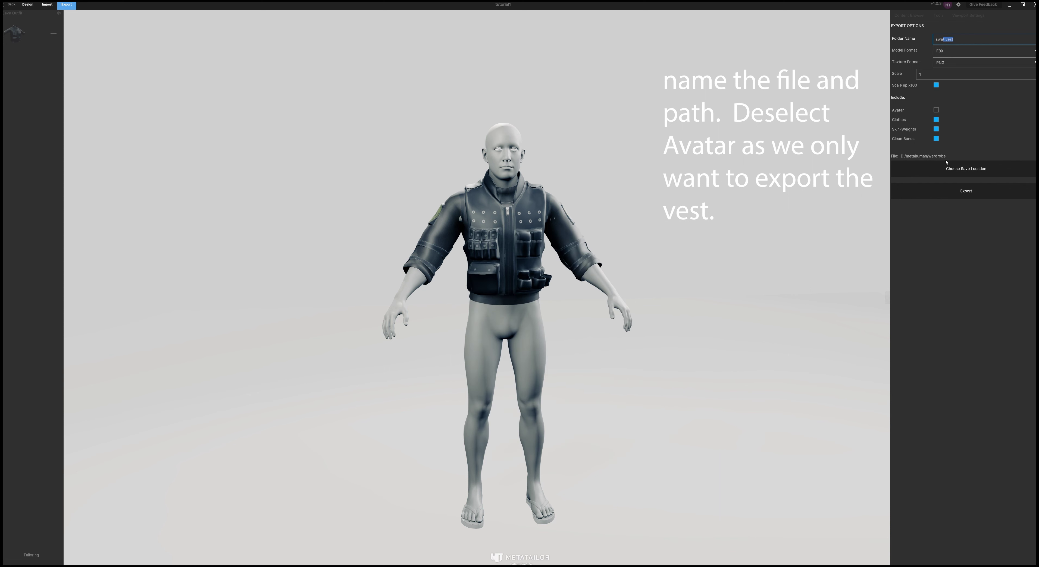
{"action": "left_click", "coordinate": [944, 171]}
{"action": "left_click", "coordinate": [645, 234]}
{"action": "triple_click", "coordinate": [956, 39]}
{"action": "type", "text": "sw"}
{"action": "left_click", "coordinate": [942, 196]}
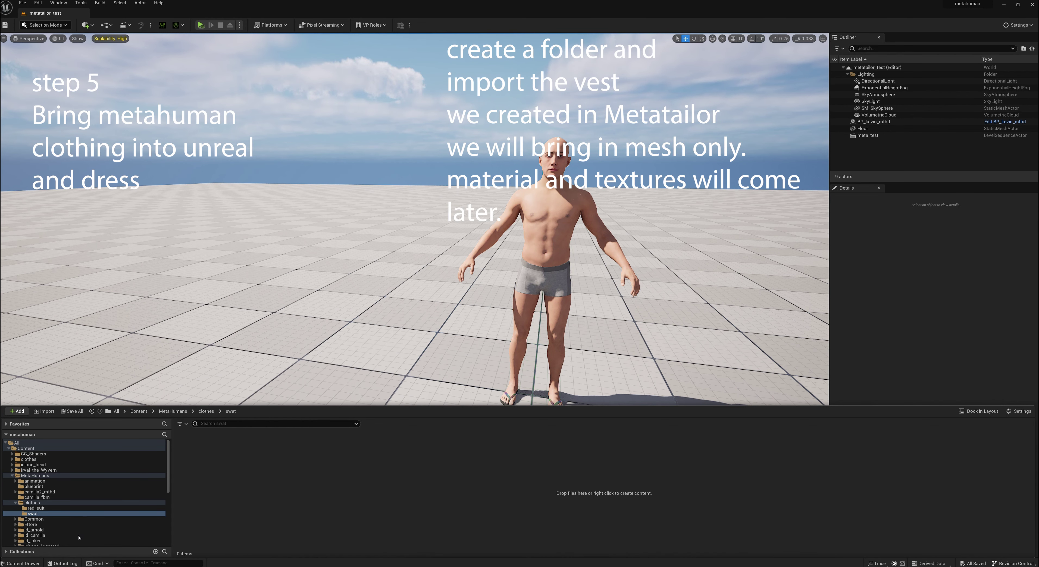
Start an import into the swat folder of the Content Browser.
{"action": "left_click", "coordinate": [16, 564]}
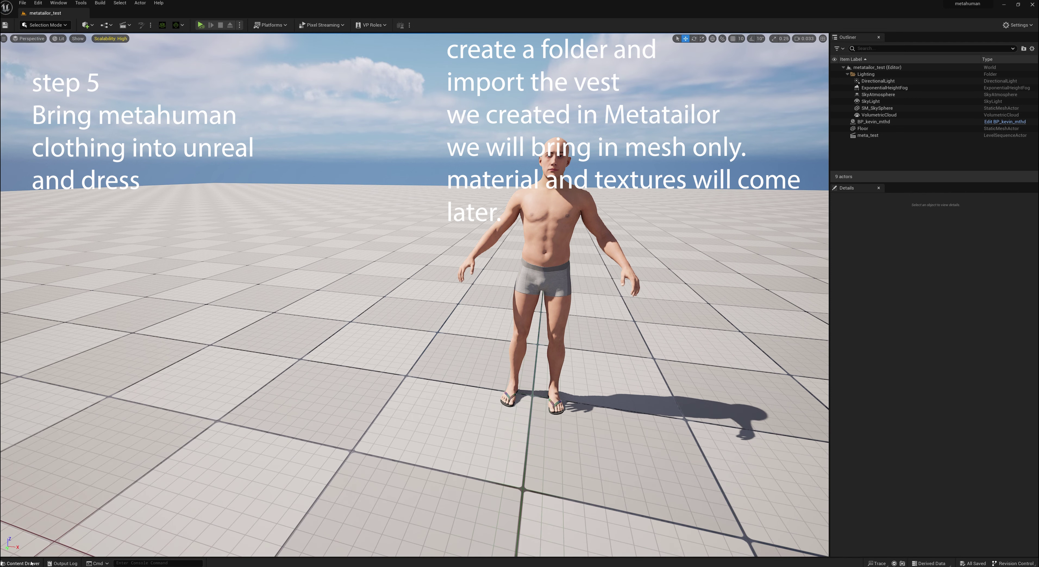
{"action": "left_click", "coordinate": [16, 564]}
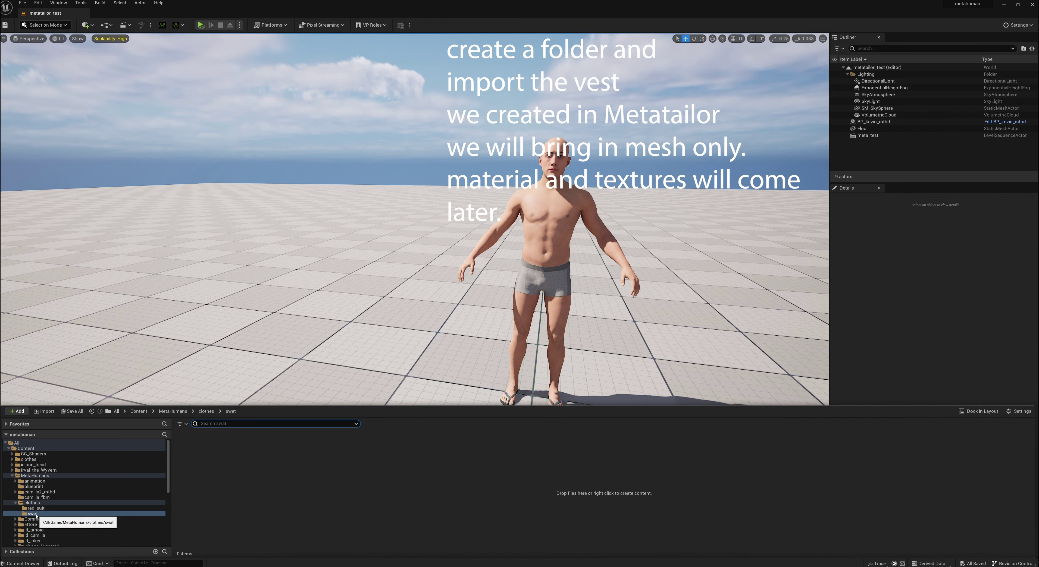
{"action": "right_click", "coordinate": [238, 477]}
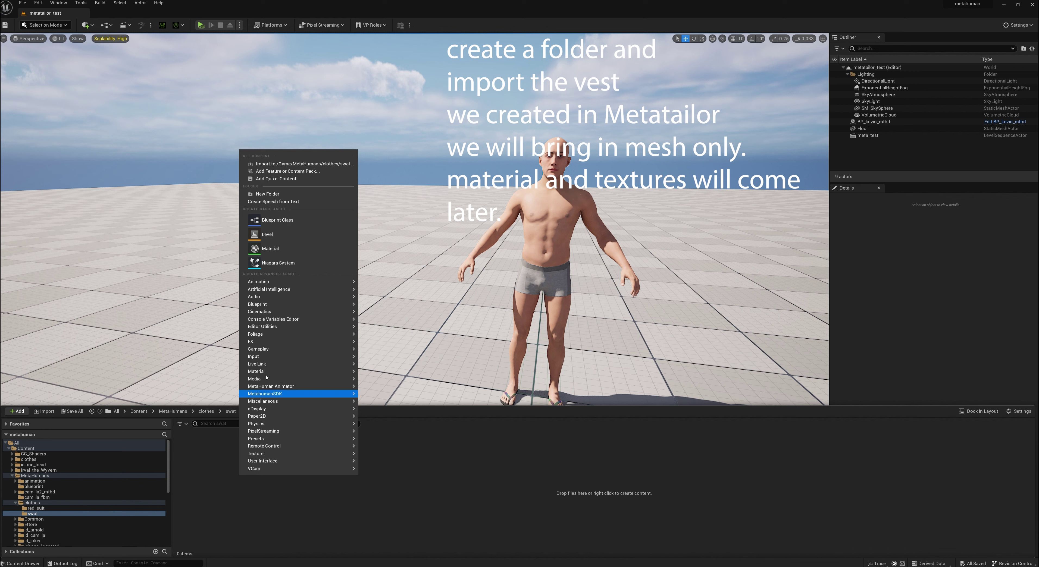
{"action": "left_click", "coordinate": [285, 163]}
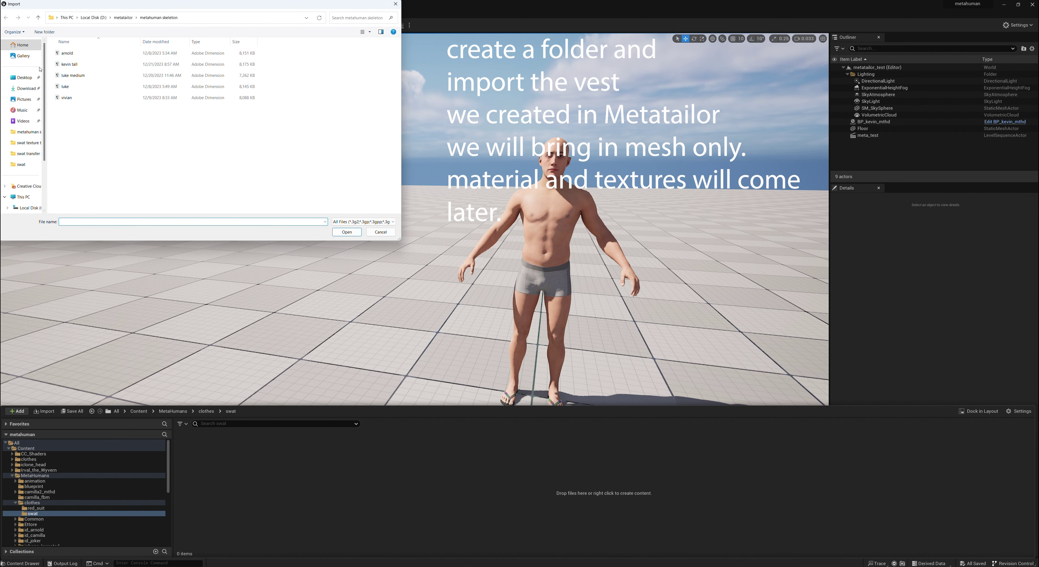
Open the swat vest tutorial FBX from D:/metahuman/wardrobe/swat vest tutorial with the FBX filter.
{"action": "scroll", "coordinate": [46, 120], "scroll_direction": "down", "scroll_amount": 2}
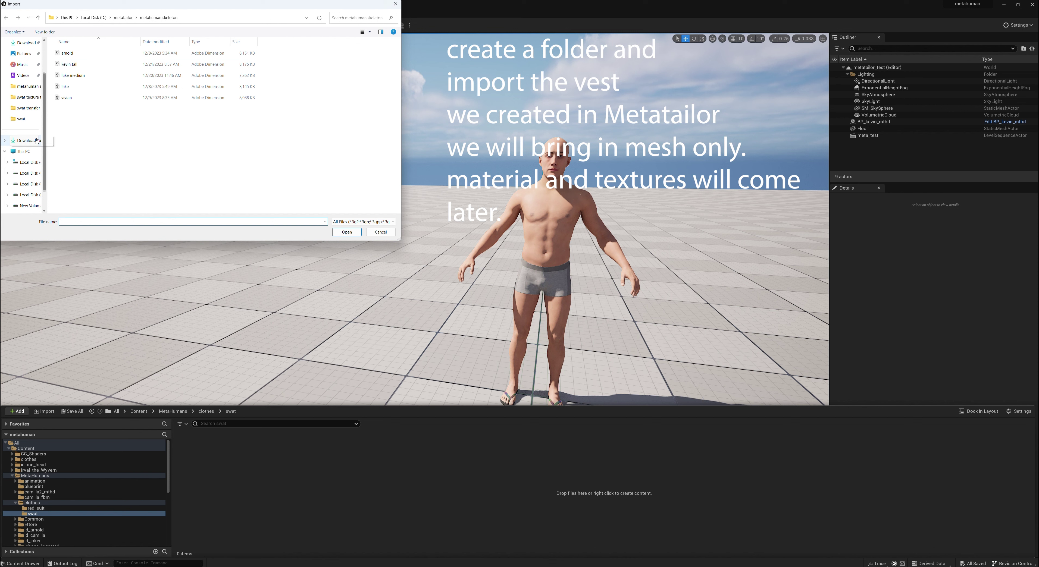
{"action": "left_click", "coordinate": [27, 174]}
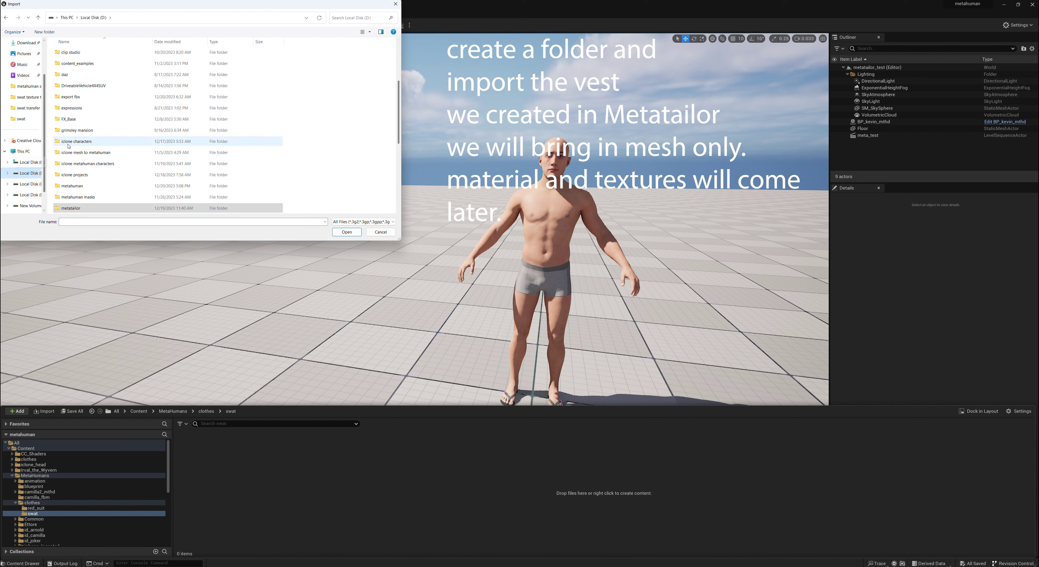
{"action": "left_click", "coordinate": [77, 188]}
{"action": "double_click", "coordinate": [76, 187]}
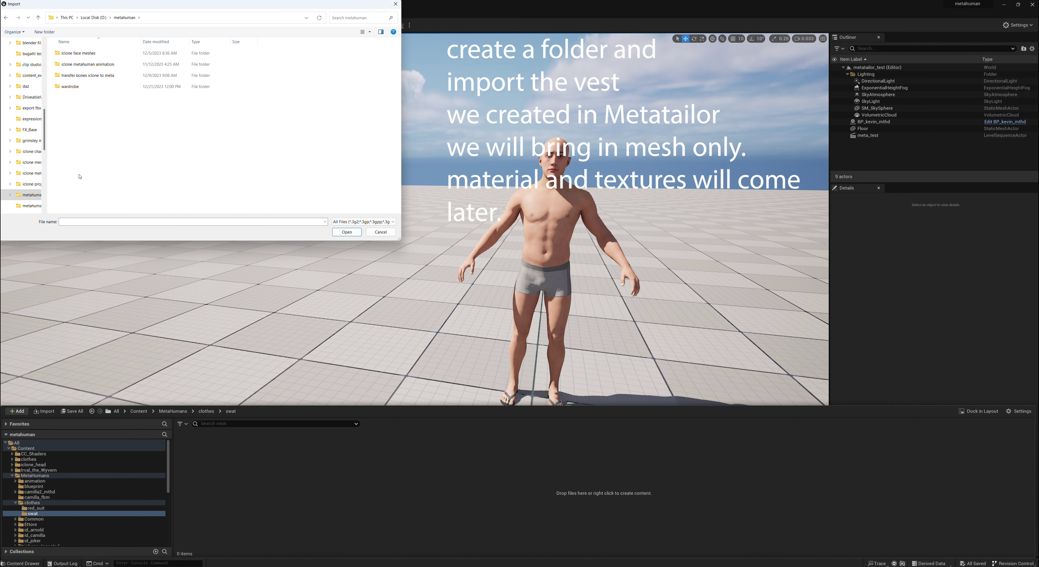
{"action": "left_click", "coordinate": [75, 88]}
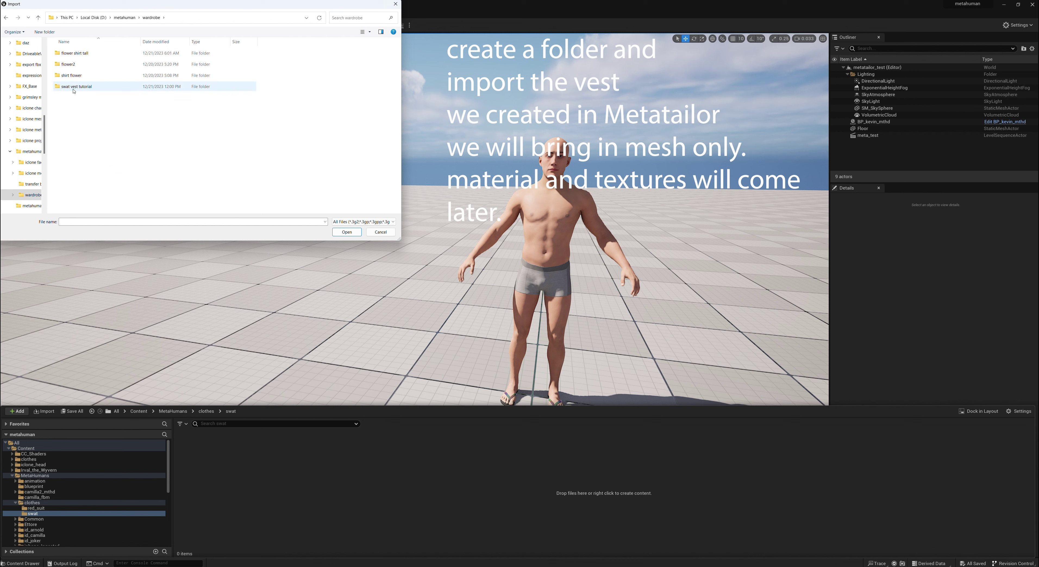
{"action": "double_click", "coordinate": [73, 91]}
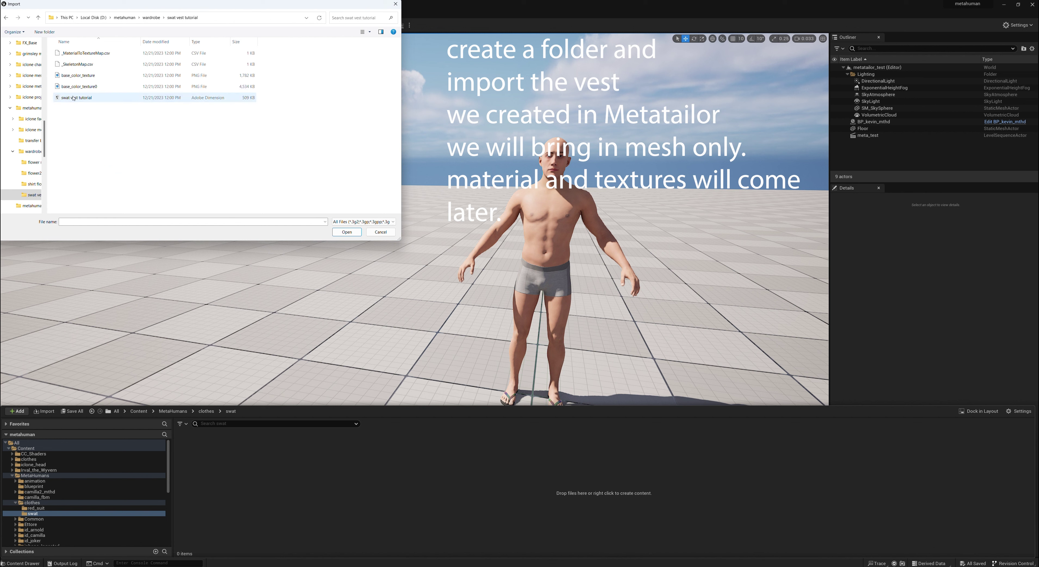
{"action": "left_click", "coordinate": [74, 101]}
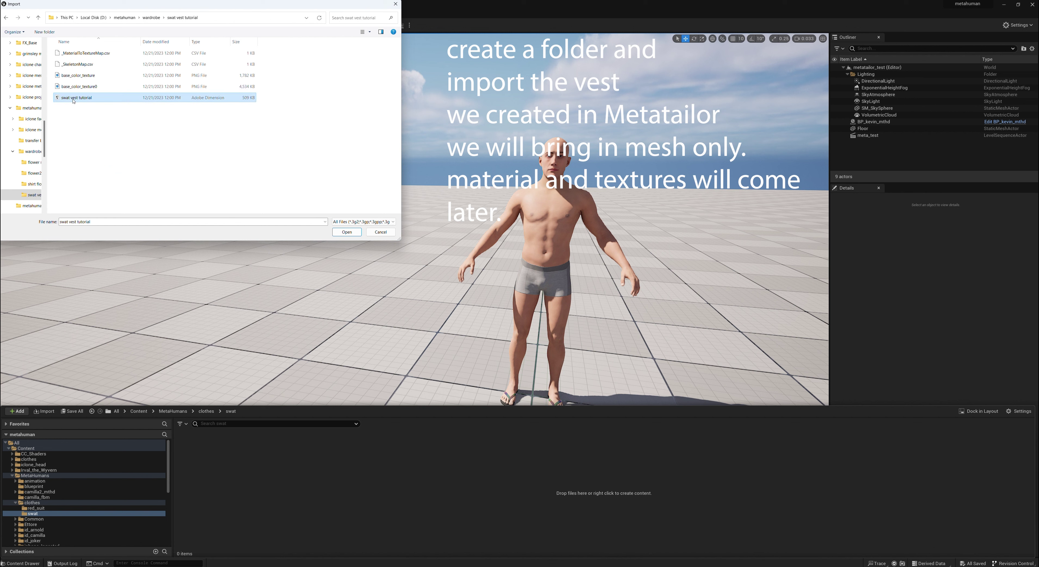
{"action": "left_click", "coordinate": [393, 222]}
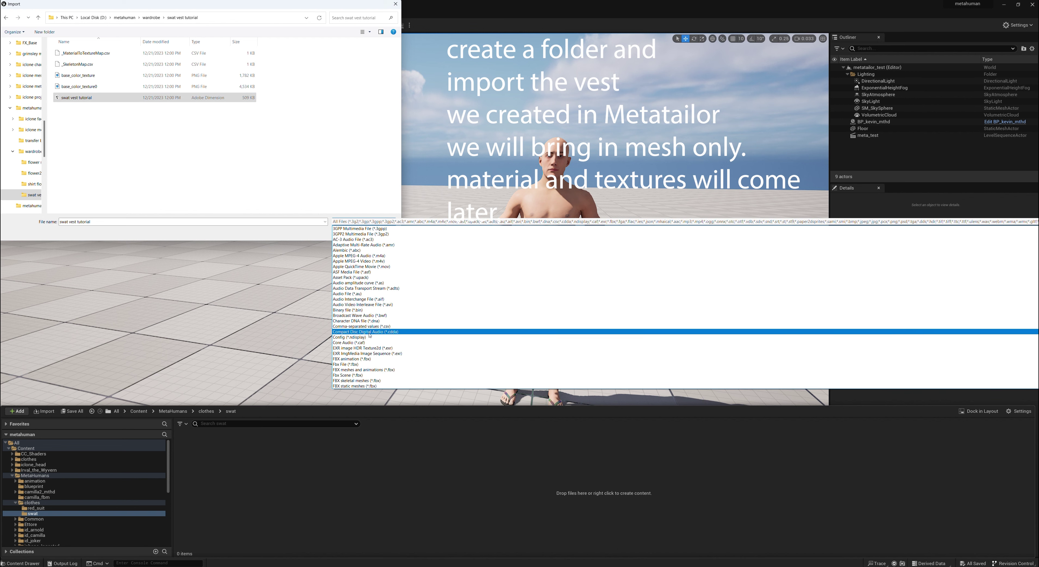
{"action": "left_click", "coordinate": [362, 370]}
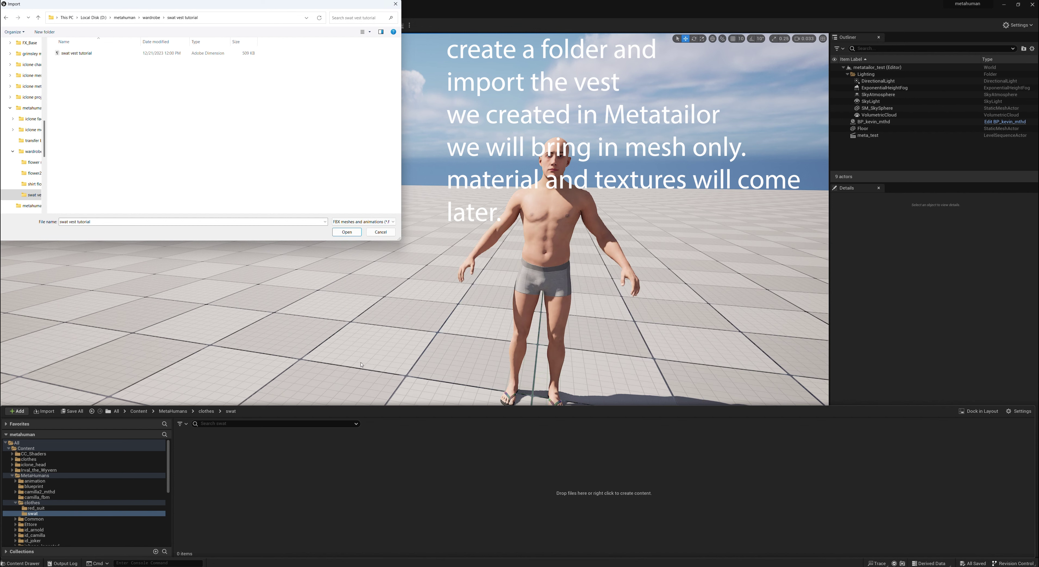
{"action": "left_click", "coordinate": [350, 233]}
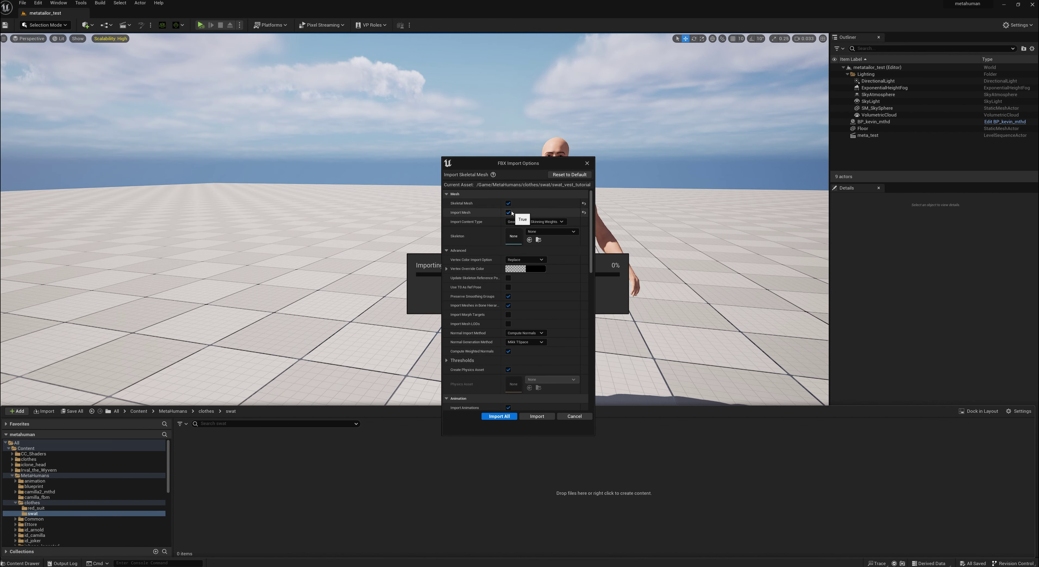
Import the vest with skeleton metahuman_base_skel, then close the Message Log.
{"action": "left_click", "coordinate": [573, 233]}
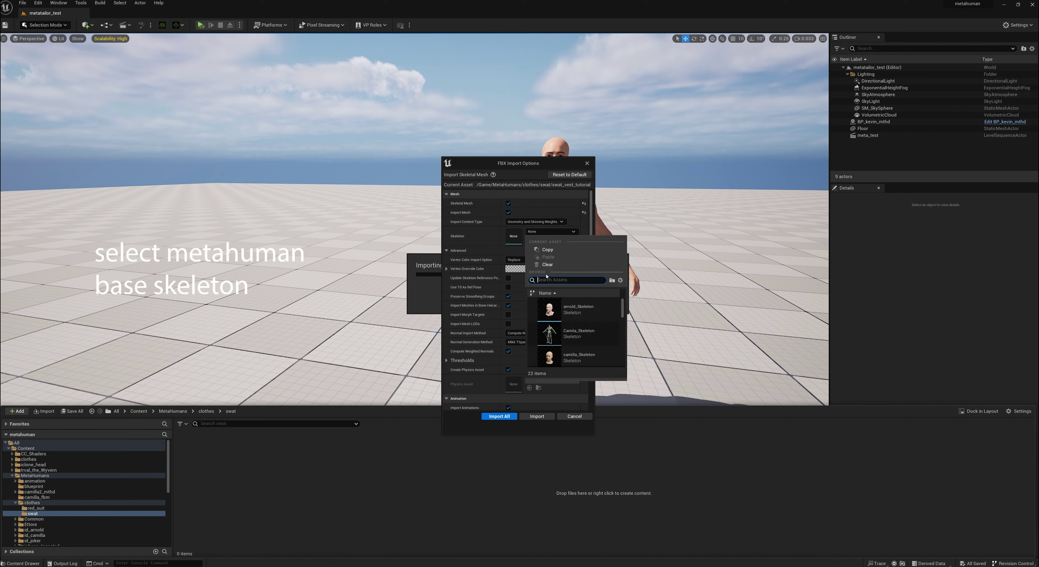
{"action": "type", "text": "base"}
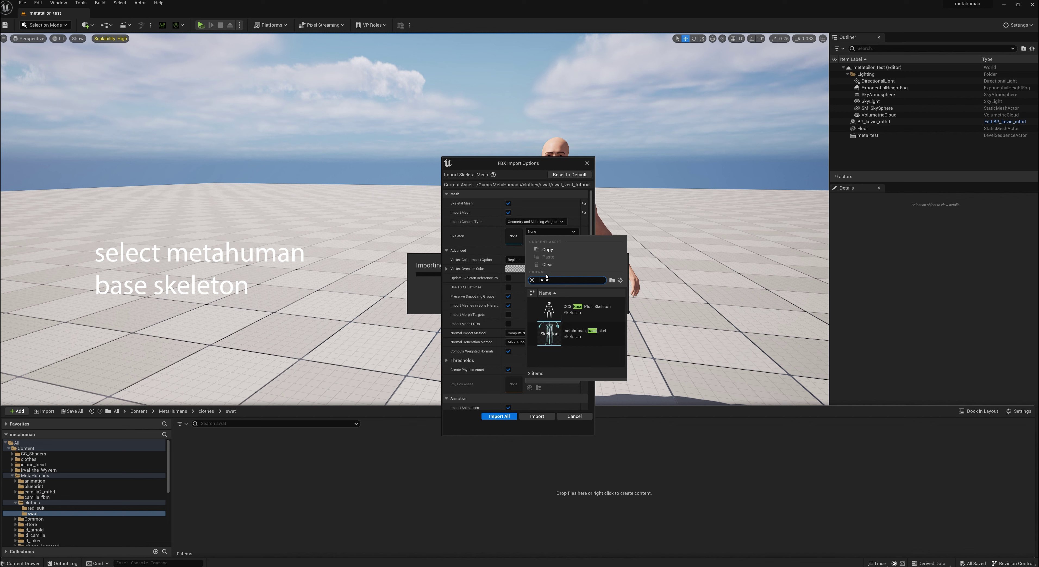
{"action": "left_click", "coordinate": [584, 336]}
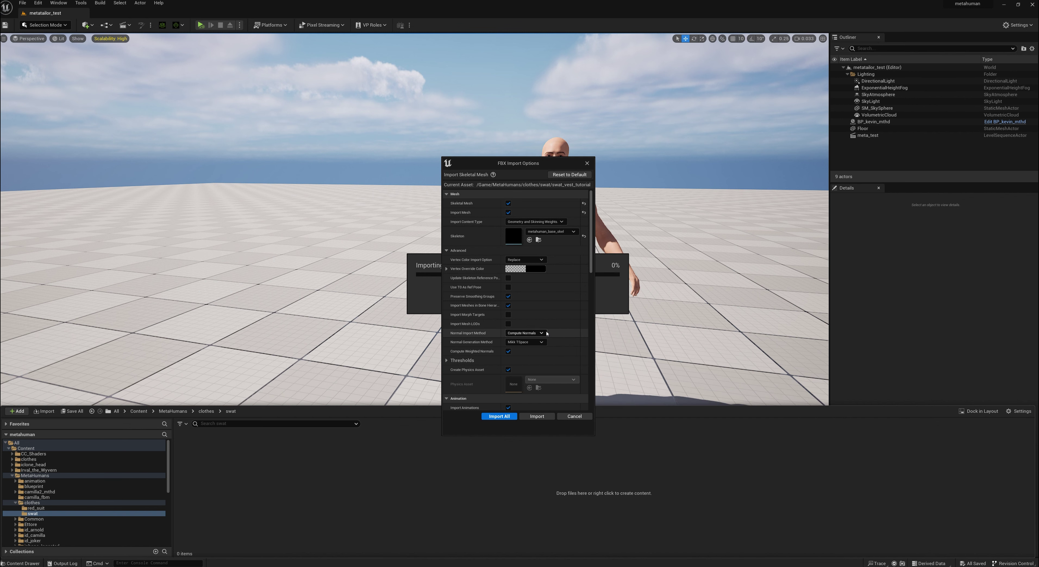
{"action": "left_click", "coordinate": [531, 417]}
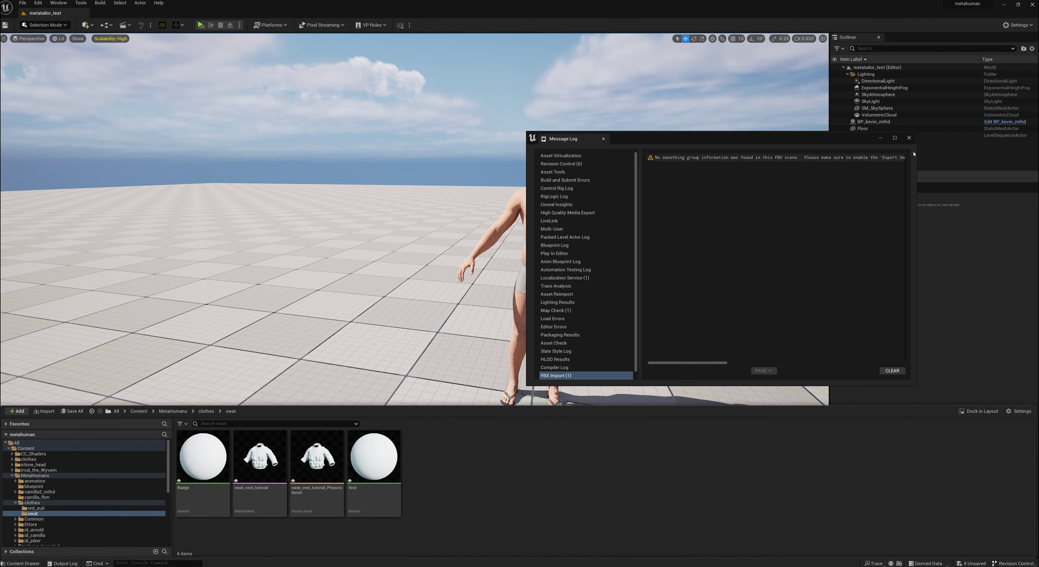
{"action": "left_click", "coordinate": [909, 138]}
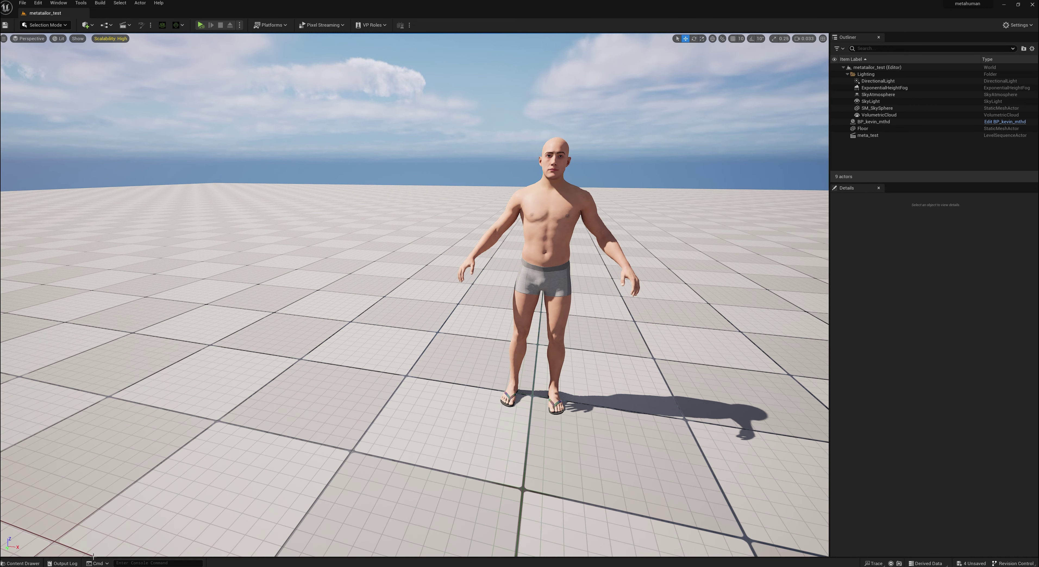
Open BP_kevin_mthd in the Blueprint editor via its Edit link in the Outliner.
{"action": "left_click", "coordinate": [21, 564]}
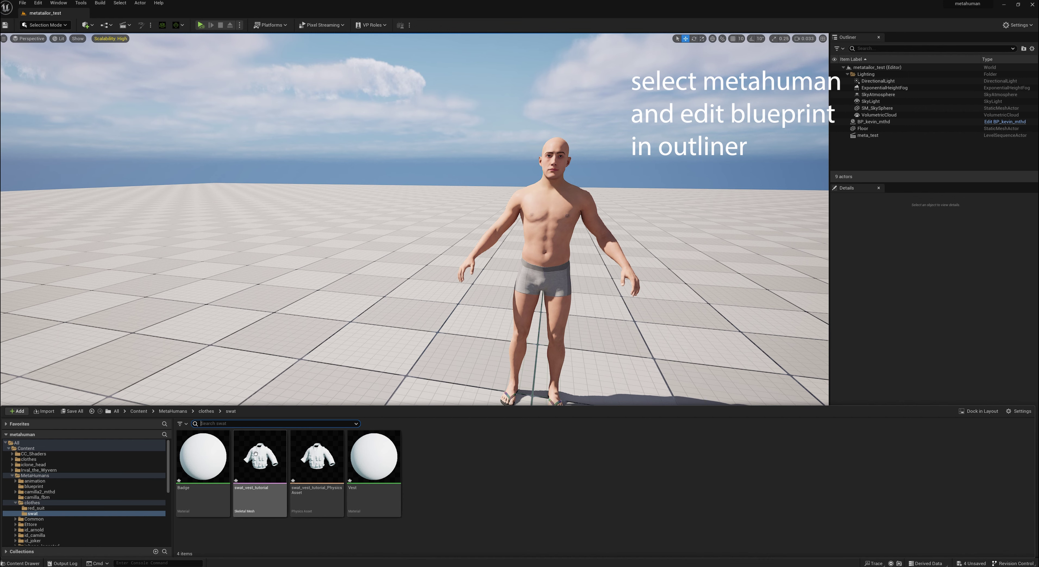
{"action": "mouse_move", "coordinate": [263, 460]}
{"action": "left_click", "coordinate": [509, 188]}
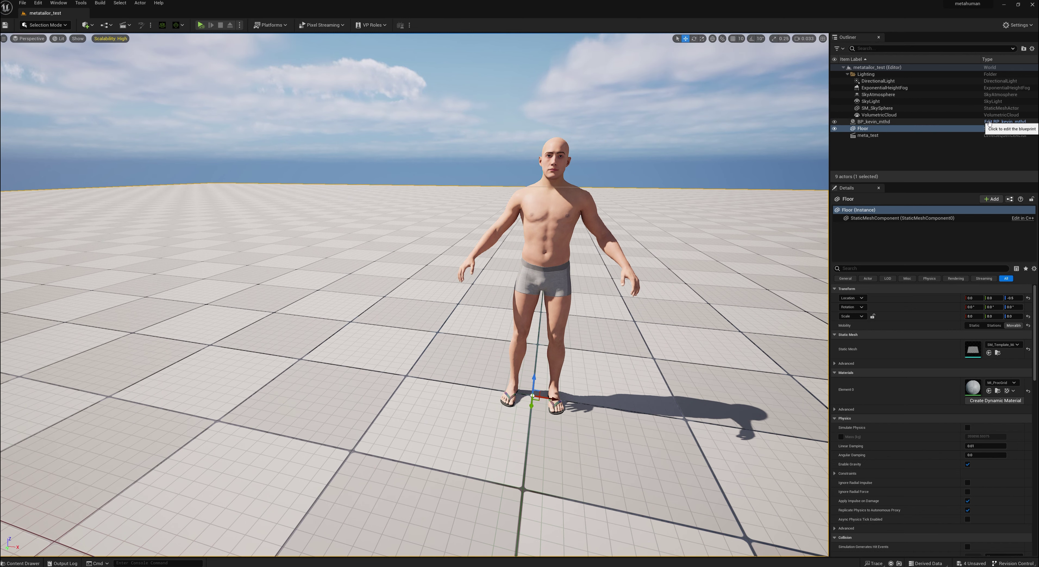
{"action": "left_click", "coordinate": [988, 122]}
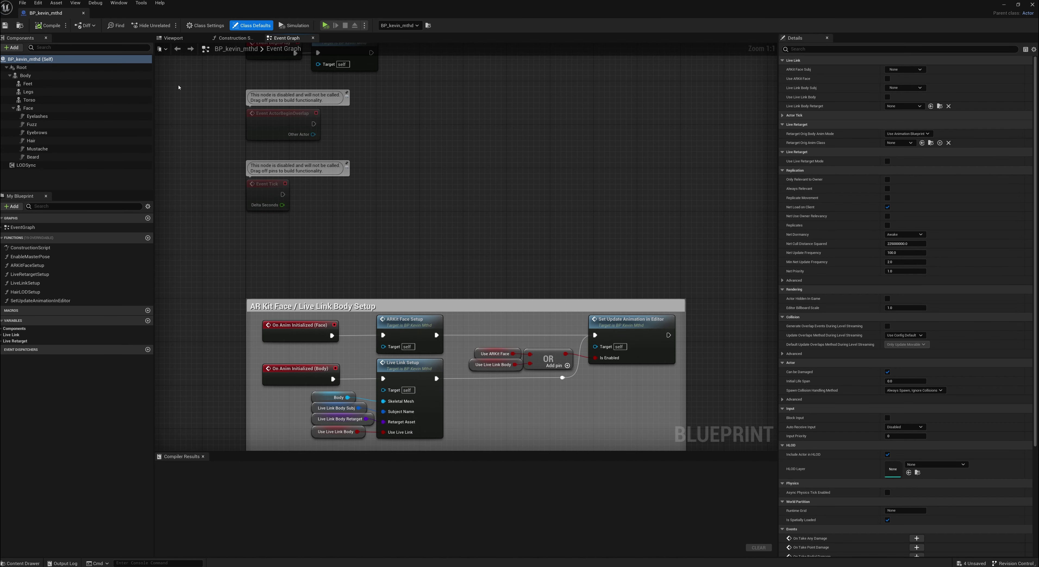
In the Viewport, set the Torso component's Skeletal Mesh Asset to swat_vest_tutorial.
{"action": "left_click", "coordinate": [172, 39]}
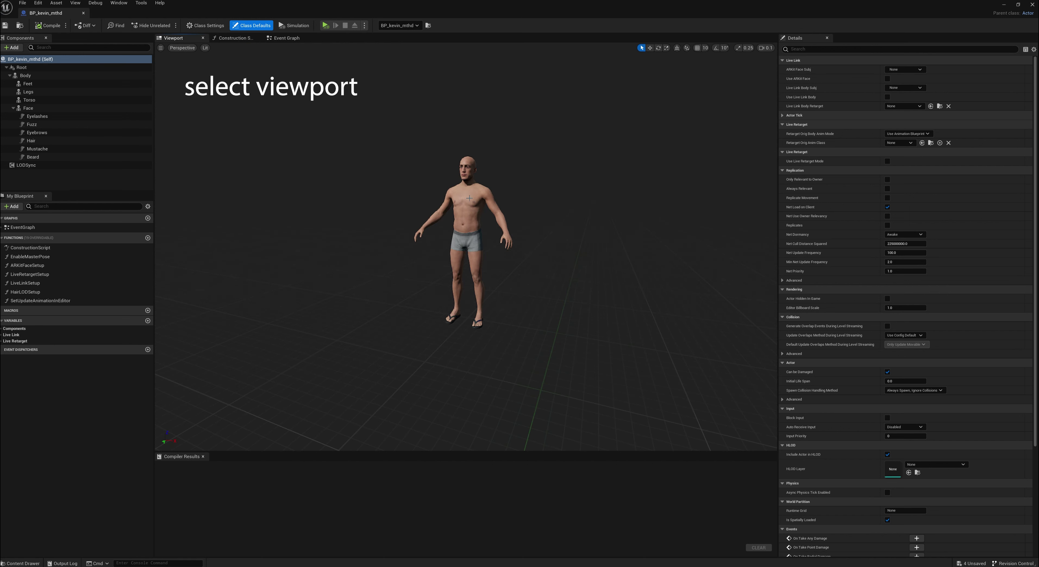
{"action": "left_click", "coordinate": [29, 100]}
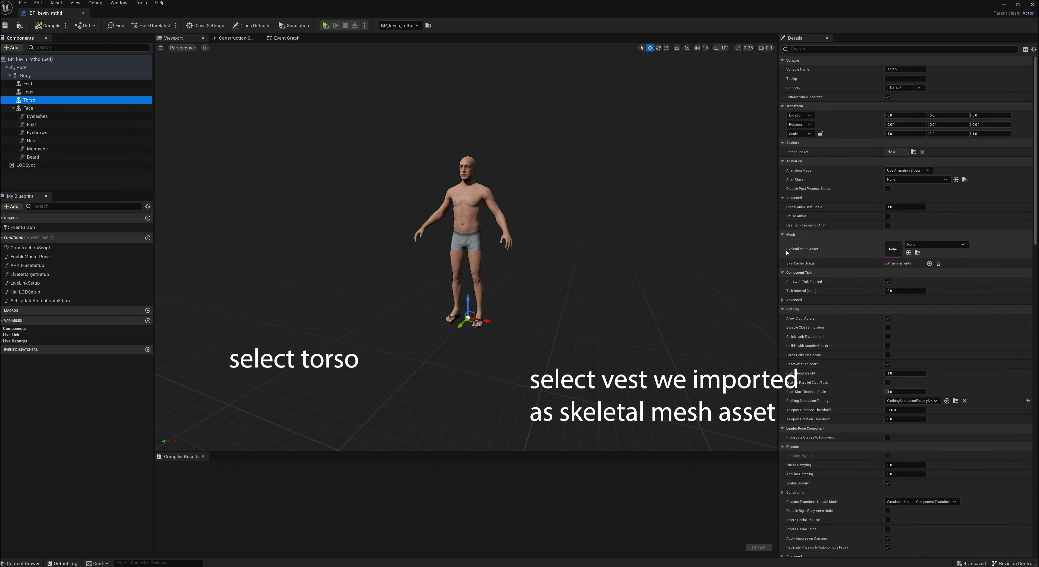
{"action": "left_click", "coordinate": [963, 245]}
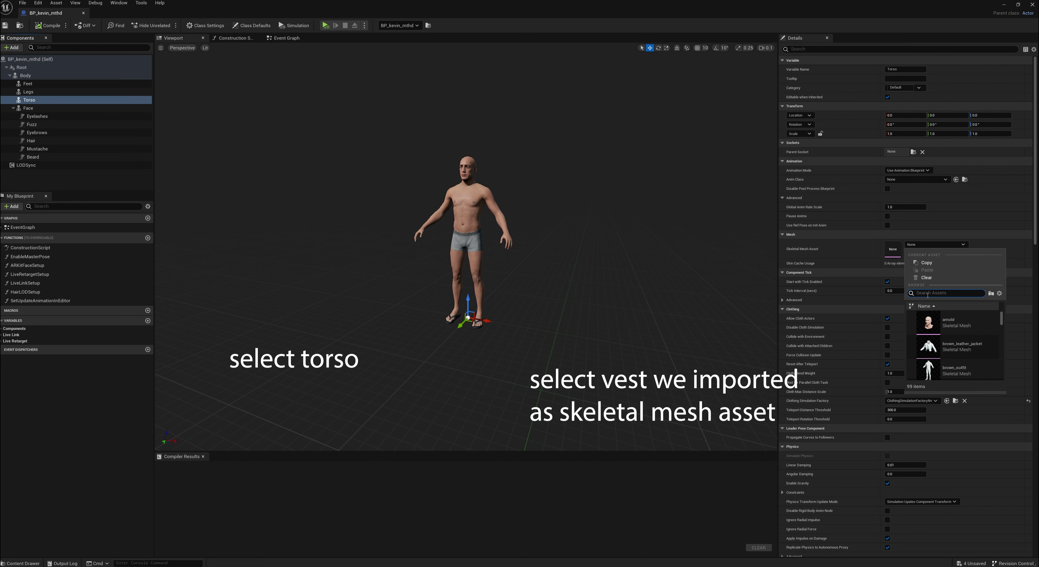
{"action": "type", "text": "swat"}
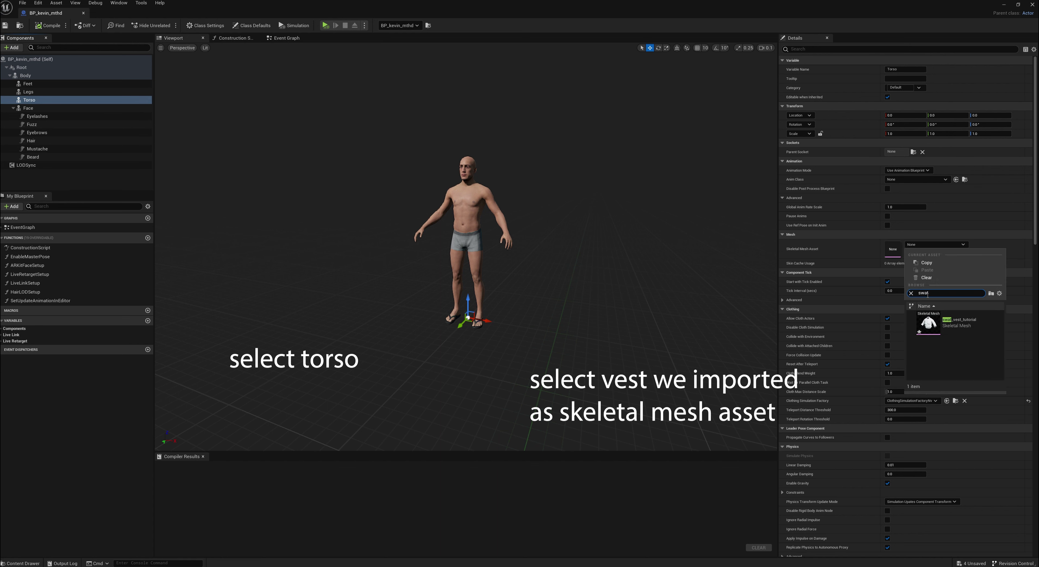
{"action": "left_click", "coordinate": [930, 324]}
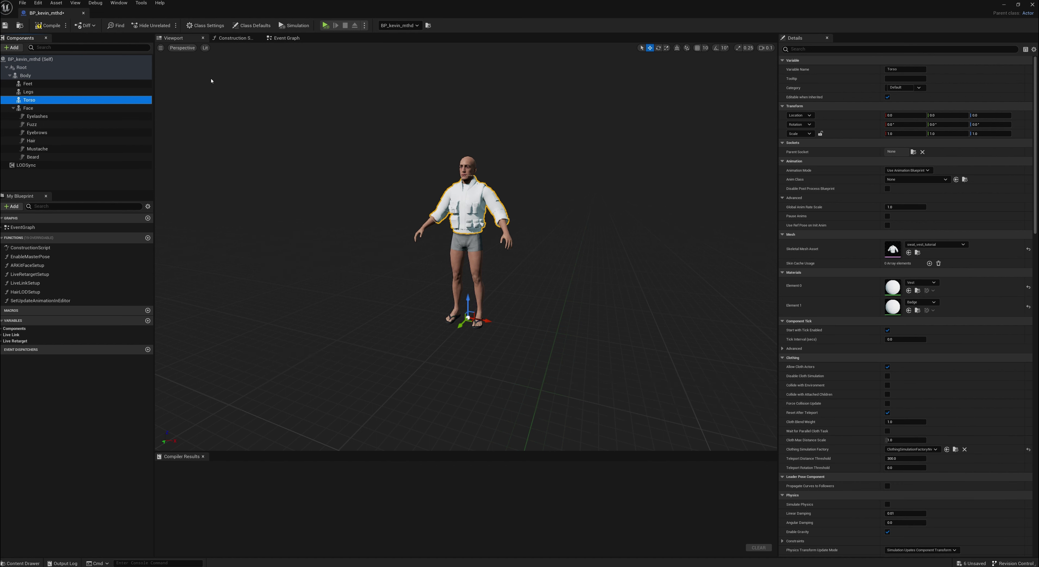
Compile and save the blueprint, close it, and clear the level selection.
{"action": "left_click", "coordinate": [52, 27]}
{"action": "left_click", "coordinate": [50, 27]}
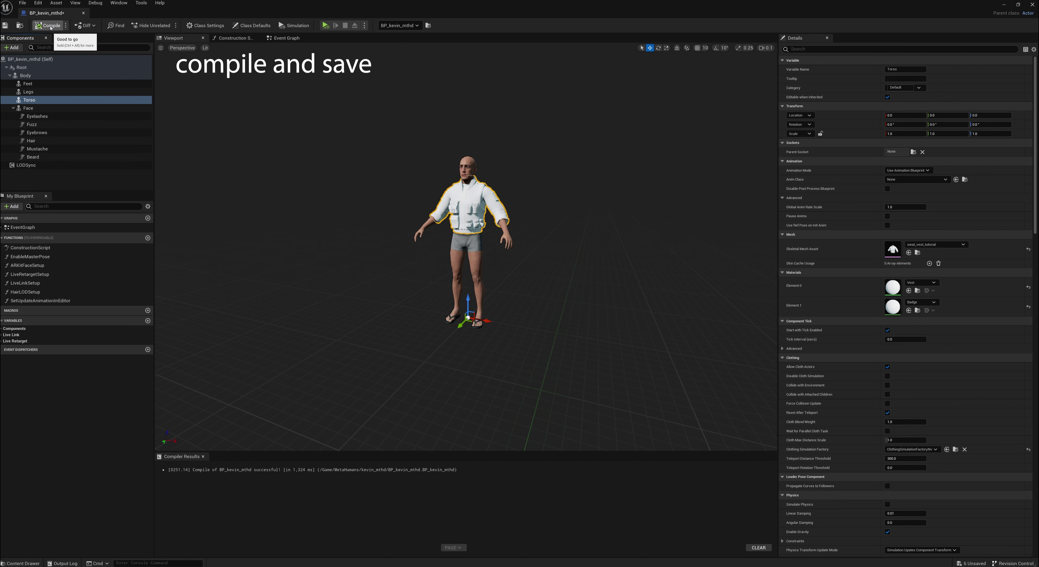
{"action": "left_click", "coordinate": [5, 27]}
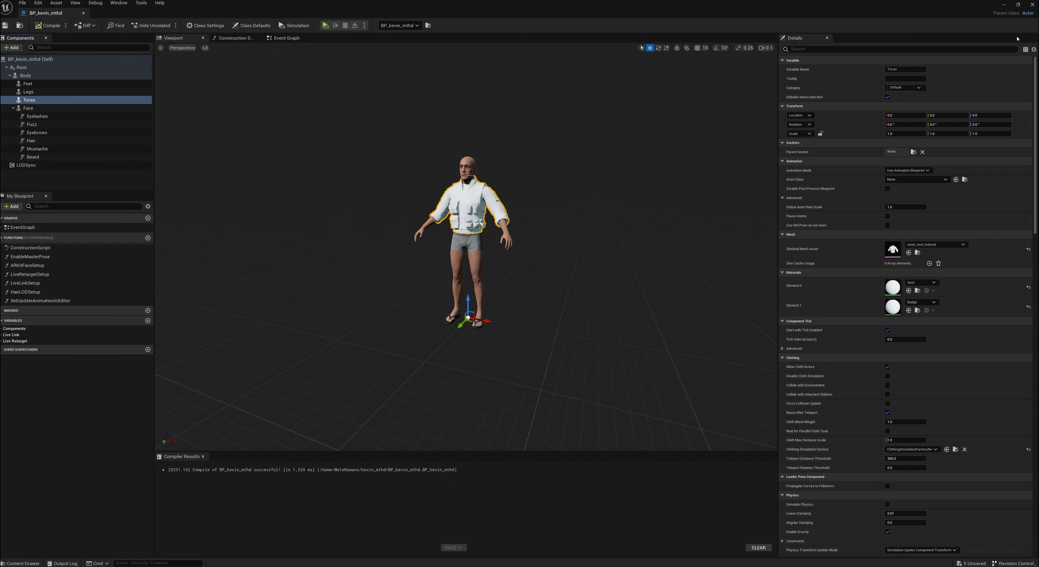
{"action": "left_click", "coordinate": [1032, 5]}
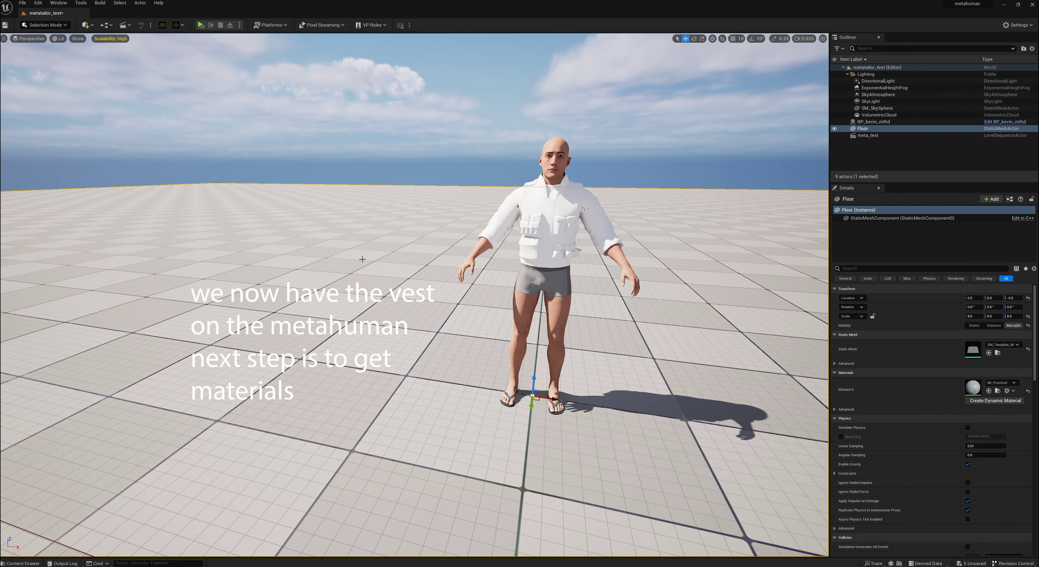
{"action": "key", "text": "Escape"}
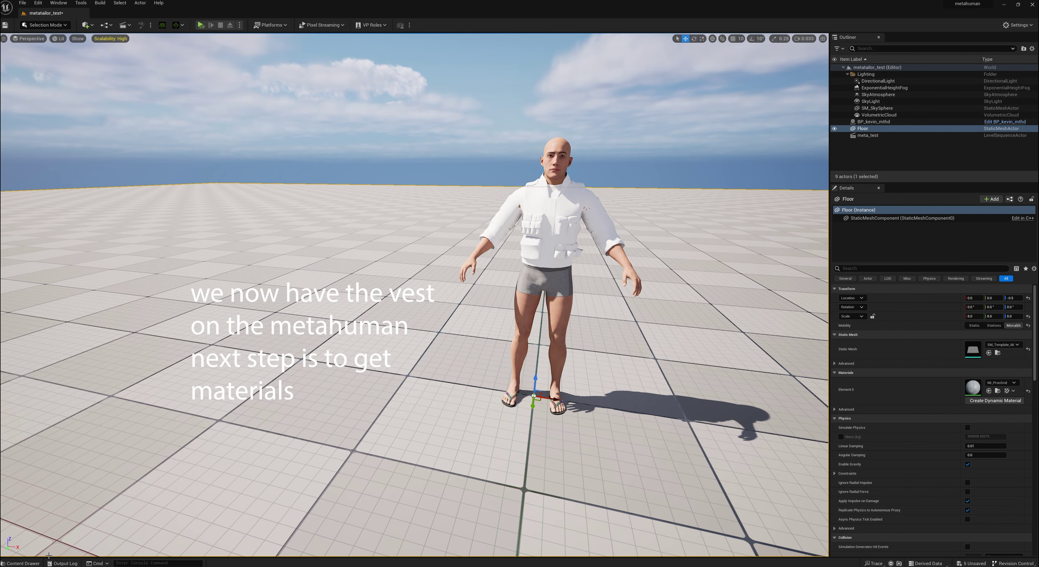
{"action": "left_click", "coordinate": [21, 563]}
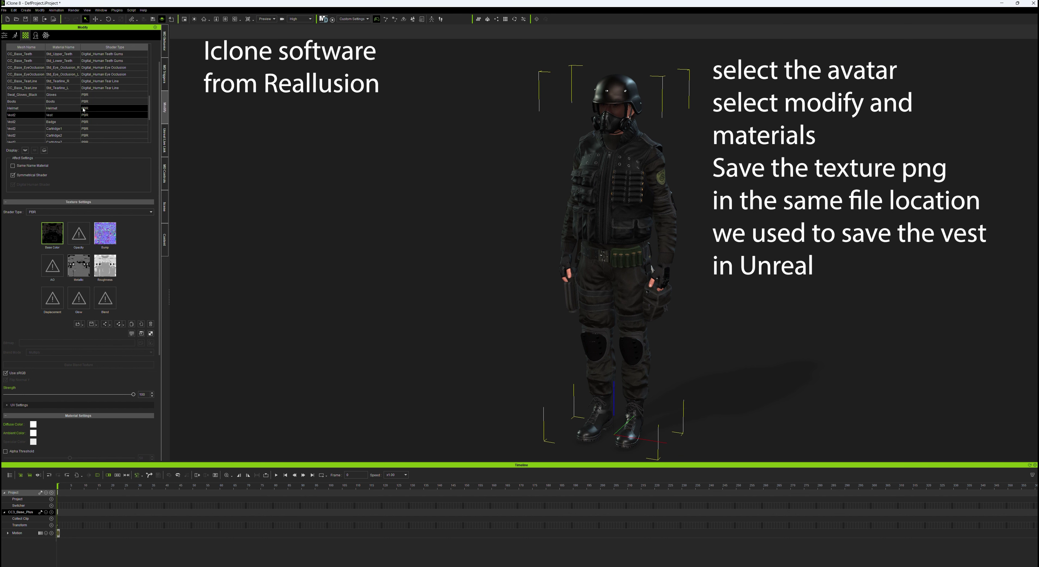
Save the Bump texture as 'Vest bump' in D:/metahuman/wardrobe/swat vest tutorial.
{"action": "right_click", "coordinate": [107, 238]}
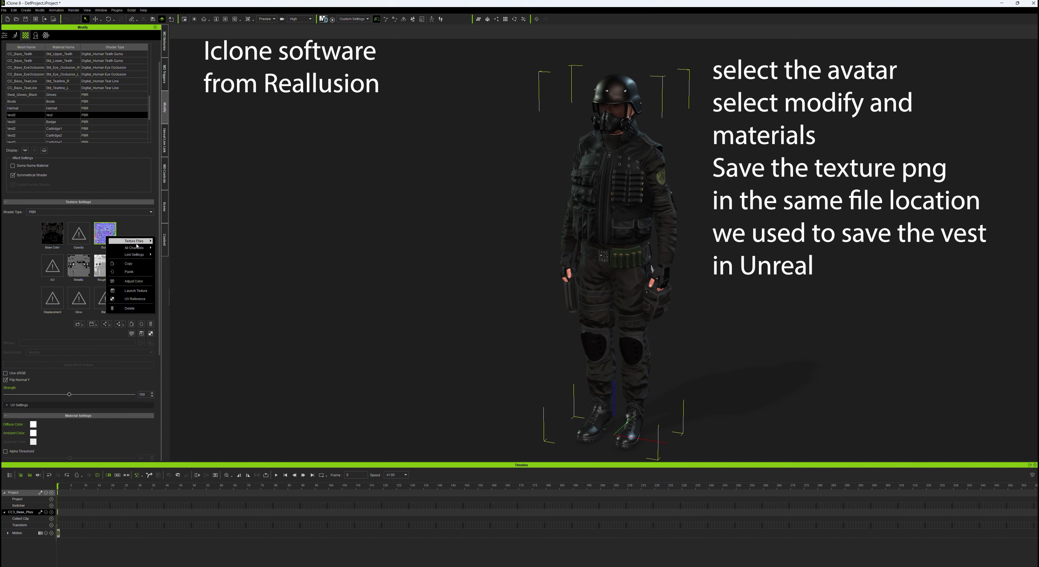
{"action": "mouse_move", "coordinate": [133, 241]}
{"action": "left_click", "coordinate": [173, 248]}
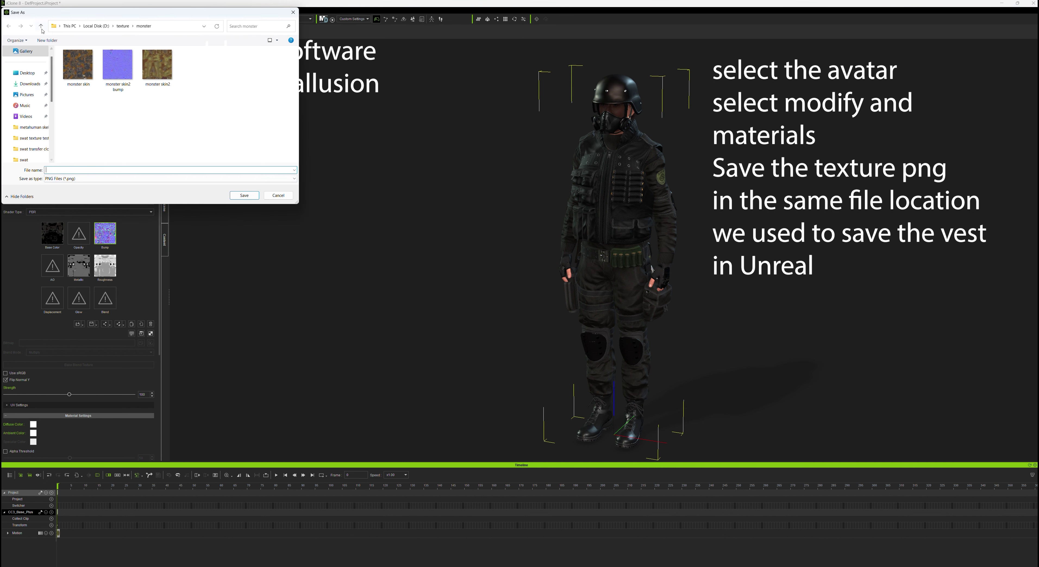
{"action": "left_click", "coordinate": [40, 26]}
{"action": "left_click_drag", "start_coordinate": [54, 140], "coordinate": [54, 94]}
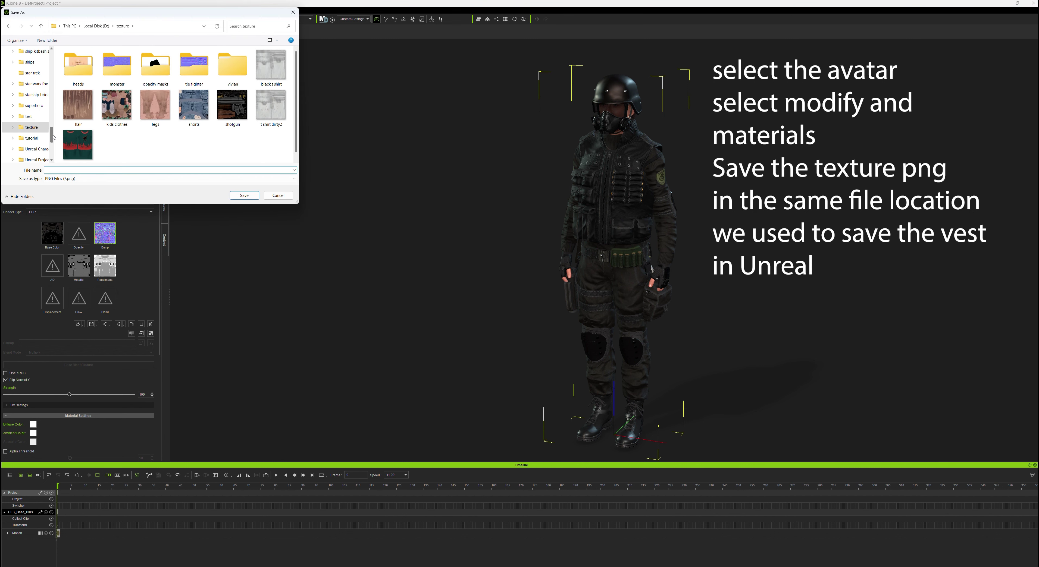
{"action": "key", "text": "alt+Up"}
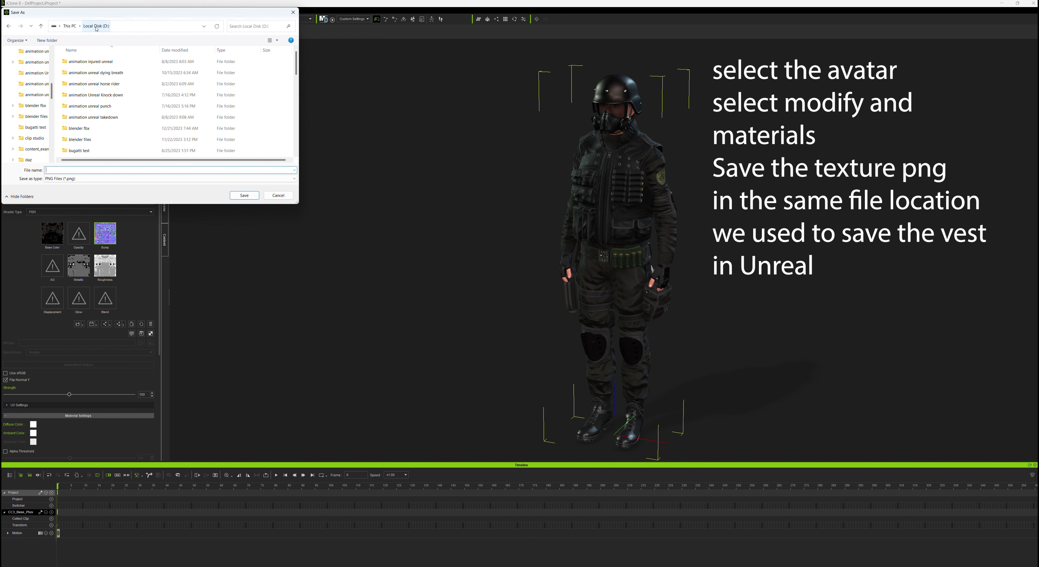
{"action": "scroll", "coordinate": [86, 115], "scroll_direction": "down", "scroll_amount": 5}
{"action": "scroll", "coordinate": [86, 115], "scroll_direction": "up", "scroll_amount": 1}
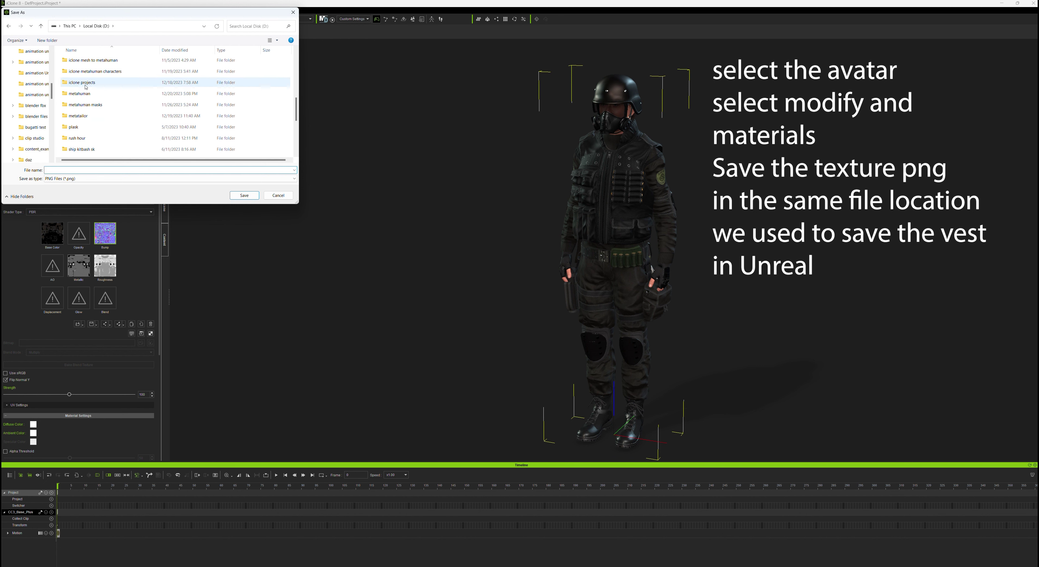
{"action": "double_click", "coordinate": [79, 94]}
{"action": "double_click", "coordinate": [78, 95]}
{"action": "left_click", "coordinate": [78, 96]}
{"action": "double_click", "coordinate": [79, 96]}
{"action": "type", "text": "Vest bump"}
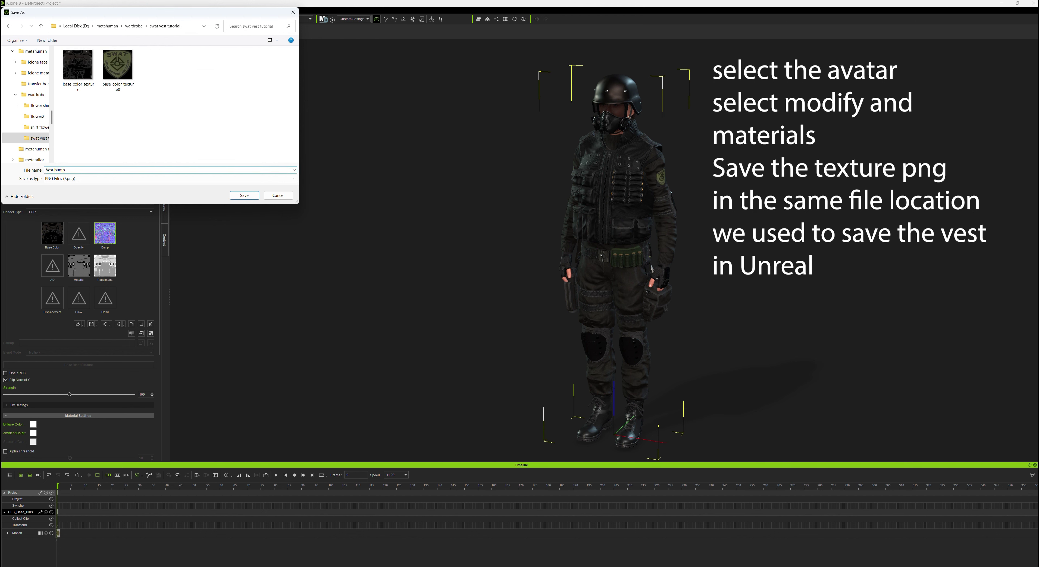
{"action": "left_click", "coordinate": [247, 197]}
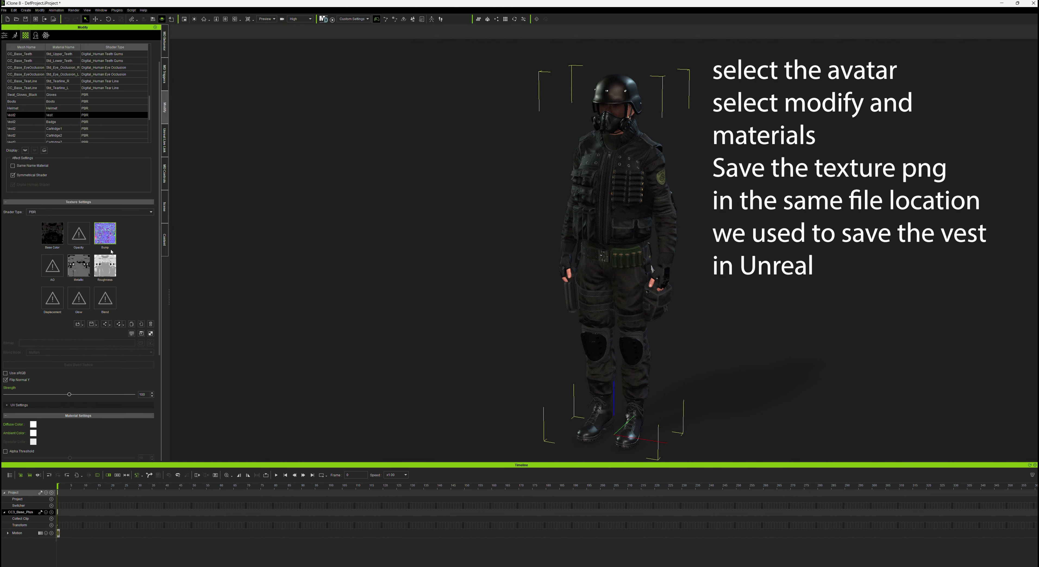
Save the Metallic texture as 'vest metallic' in the same swat vest tutorial folder.
{"action": "right_click", "coordinate": [78, 267]}
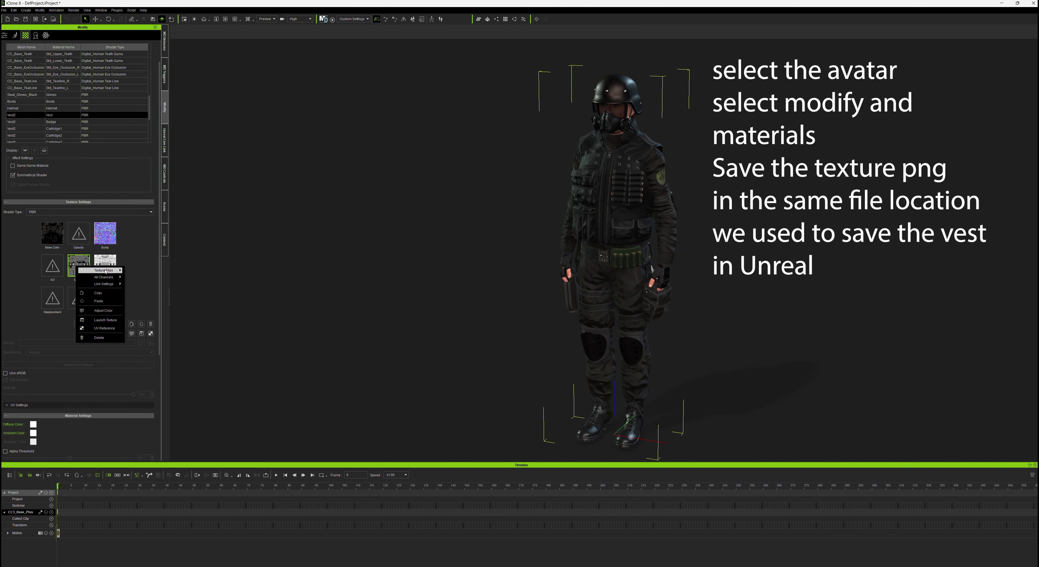
{"action": "mouse_move", "coordinate": [111, 270]}
{"action": "left_click", "coordinate": [146, 279]}
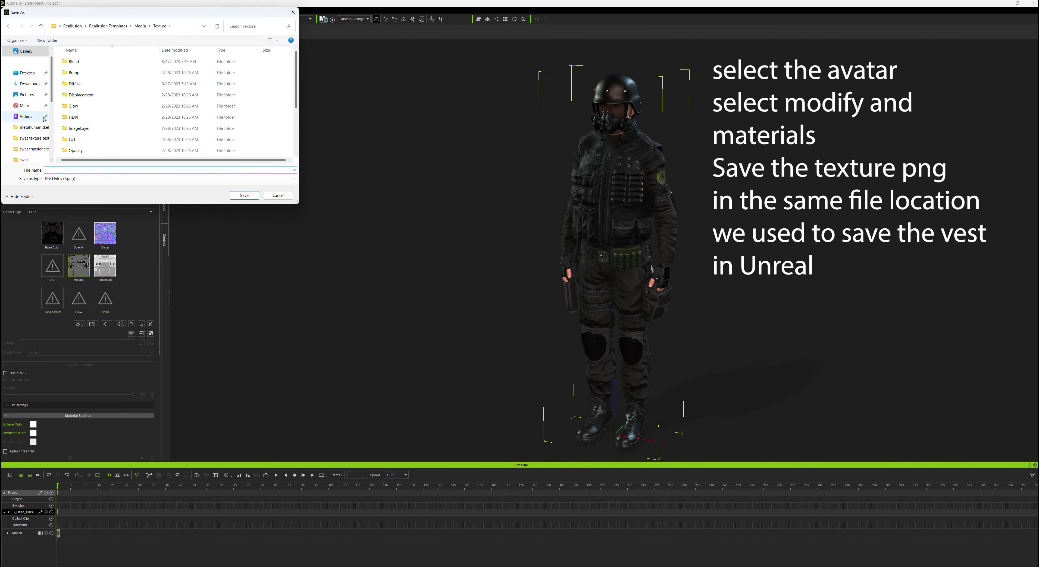
{"action": "scroll", "coordinate": [32, 121], "scroll_direction": "down", "scroll_amount": 3}
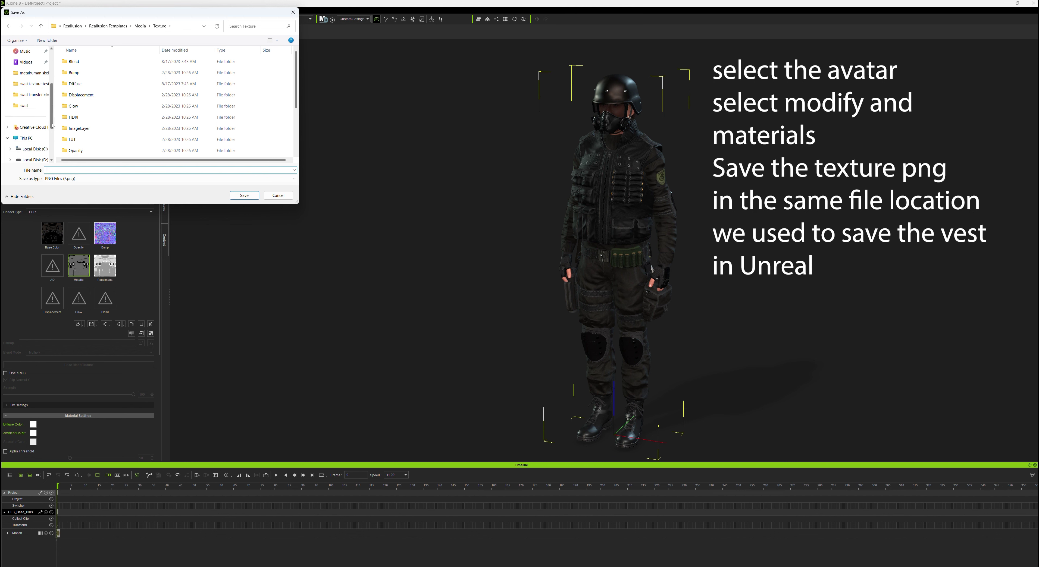
{"action": "left_click", "coordinate": [36, 138]}
{"action": "scroll", "coordinate": [89, 112], "scroll_direction": "down", "scroll_amount": 1}
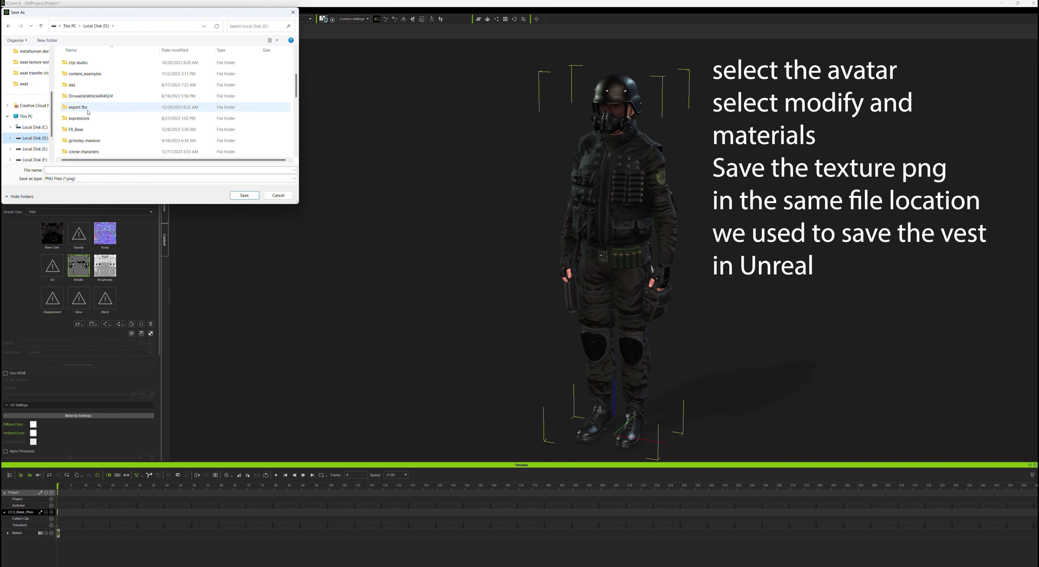
{"action": "double_click", "coordinate": [79, 129]}
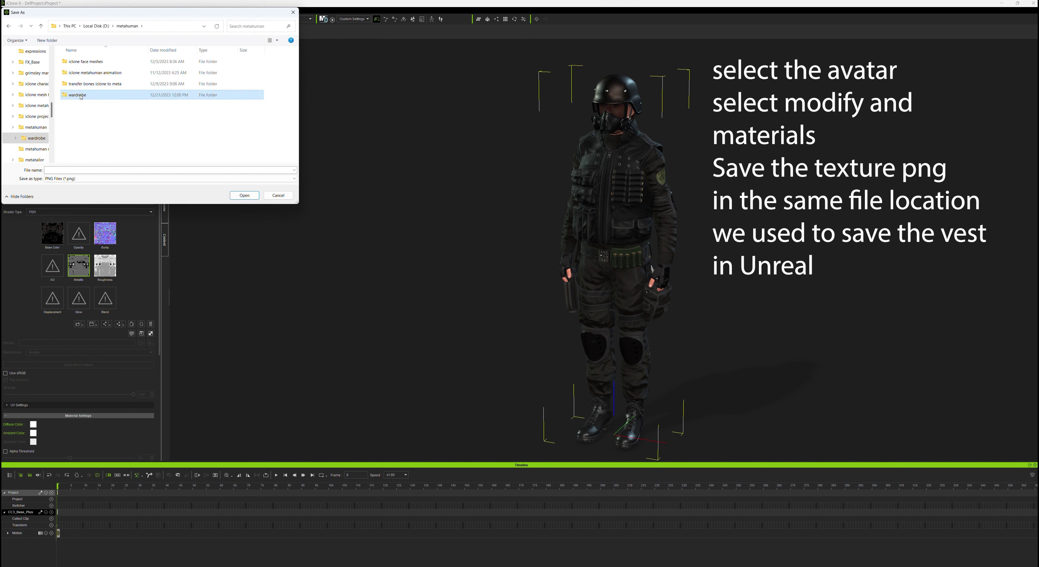
{"action": "double_click", "coordinate": [80, 95]}
{"action": "double_click", "coordinate": [81, 96]}
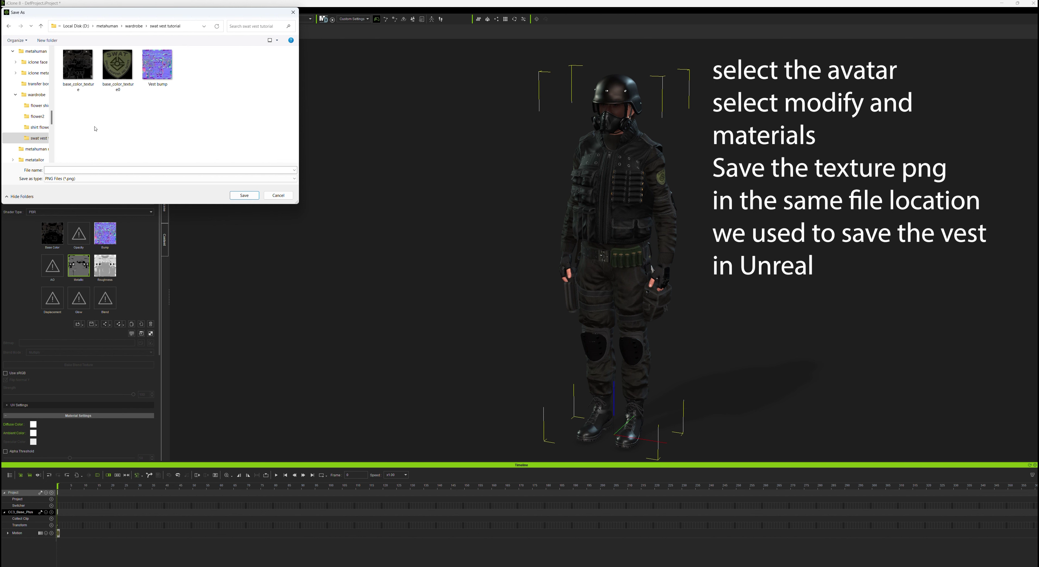
{"action": "left_click", "coordinate": [59, 170]}
{"action": "type", "text": "vest metallic"}
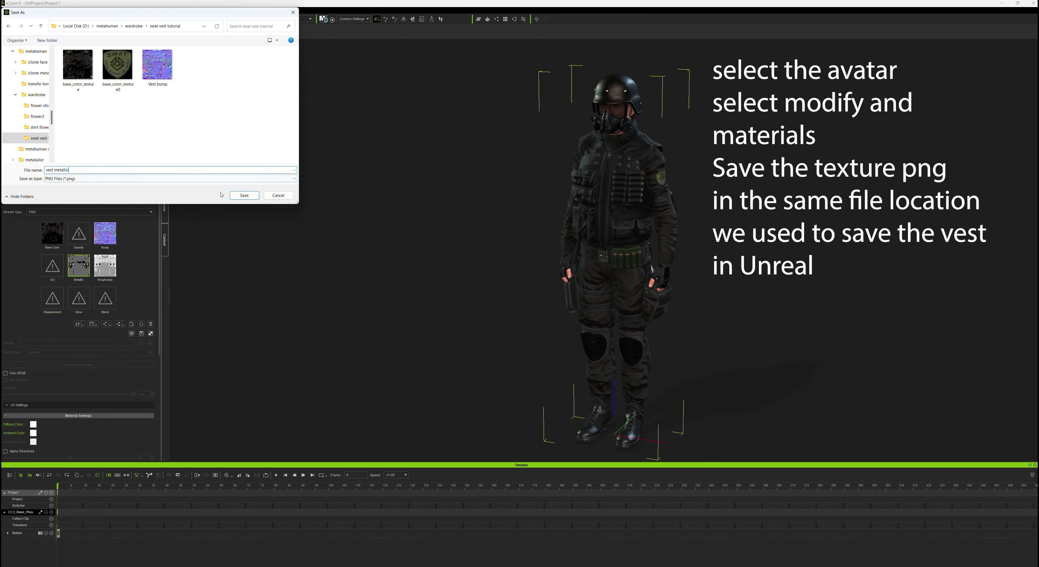
{"action": "key", "text": "Return"}
Save the Roughness texture to the swat vest tutorial folder, naming it 'vest roughness'.
{"action": "right_click", "coordinate": [108, 269]}
{"action": "mouse_move", "coordinate": [133, 285]}
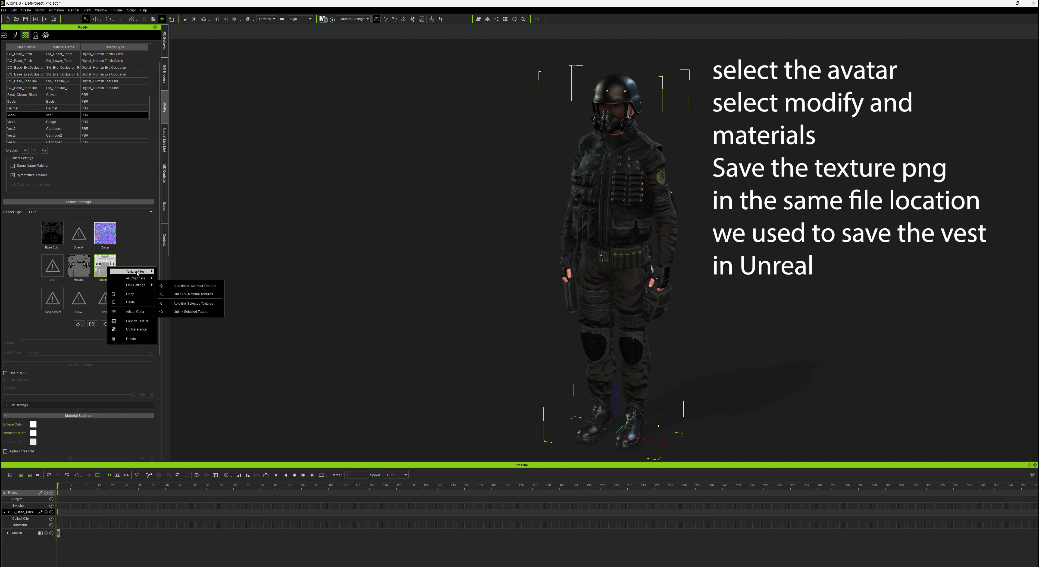
{"action": "left_click", "coordinate": [176, 281]}
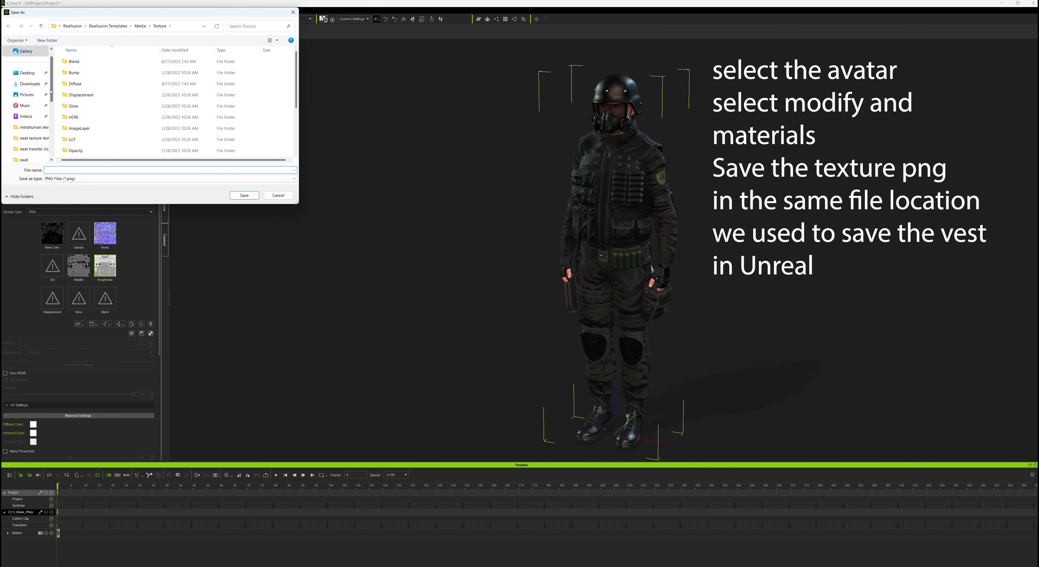
{"action": "scroll", "coordinate": [37, 139], "scroll_direction": "down", "scroll_amount": 3}
{"action": "left_click", "coordinate": [38, 139]}
{"action": "scroll", "coordinate": [101, 117], "scroll_direction": "down", "scroll_amount": 5}
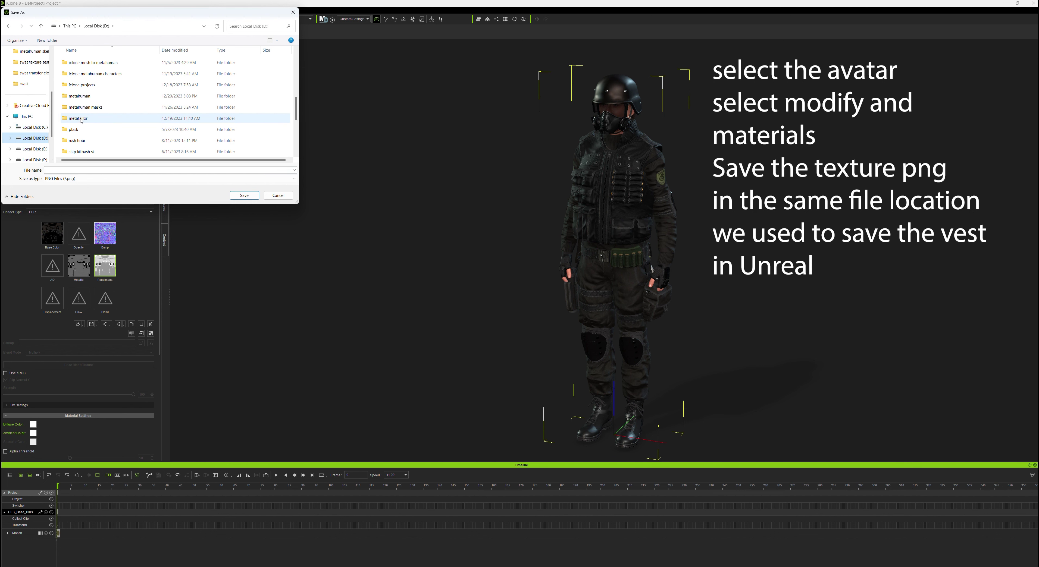
{"action": "left_click", "coordinate": [81, 97]}
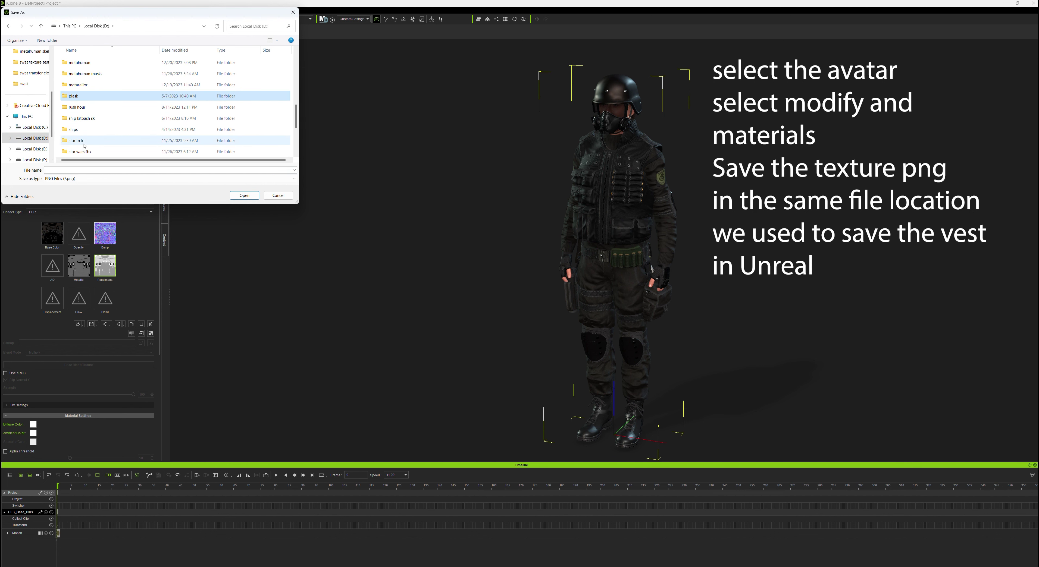
{"action": "double_click", "coordinate": [81, 64]}
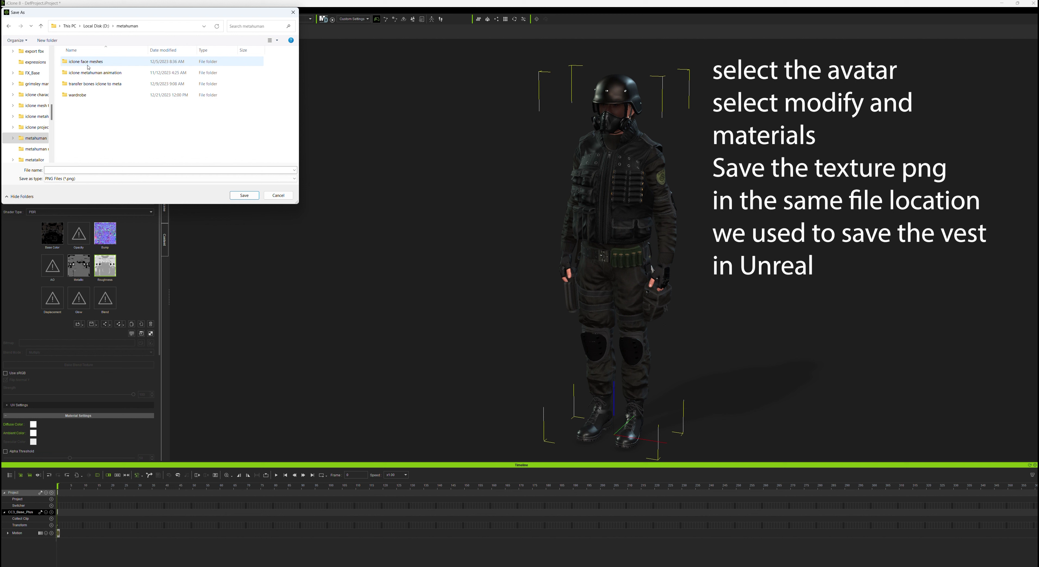
{"action": "double_click", "coordinate": [81, 95]}
{"action": "left_click", "coordinate": [81, 95]}
{"action": "double_click", "coordinate": [80, 96]}
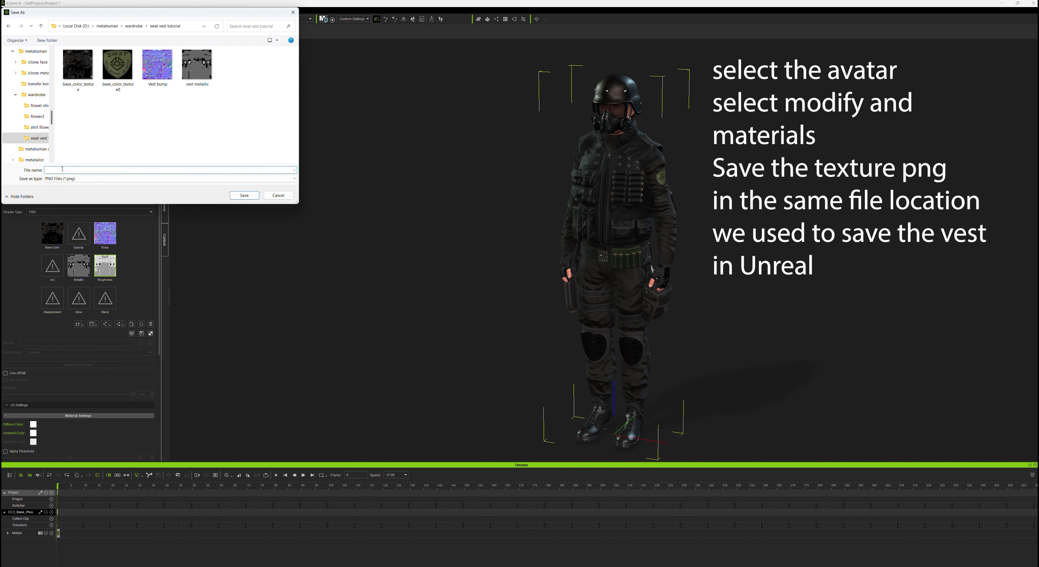
{"action": "type", "text": "vest roughness"}
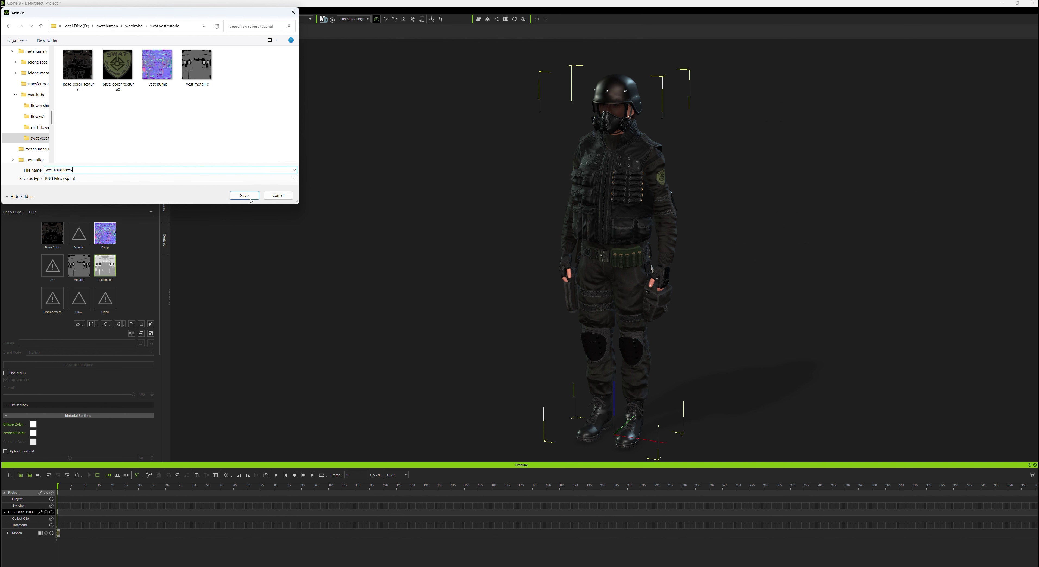
Finish saving the roughness texture and start an import into the swat folder.
{"action": "left_click", "coordinate": [250, 198]}
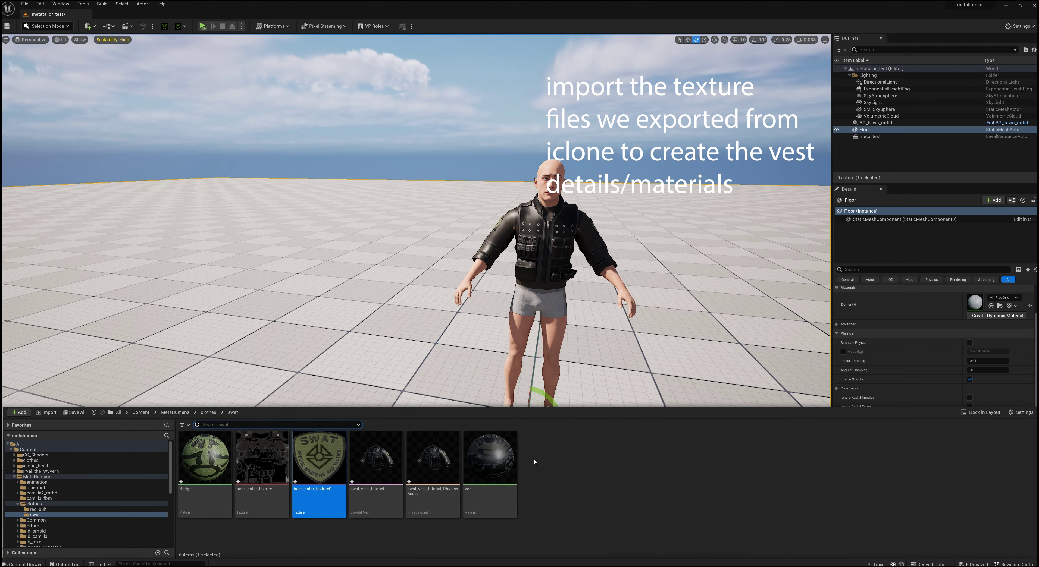
{"action": "right_click", "coordinate": [533, 462]}
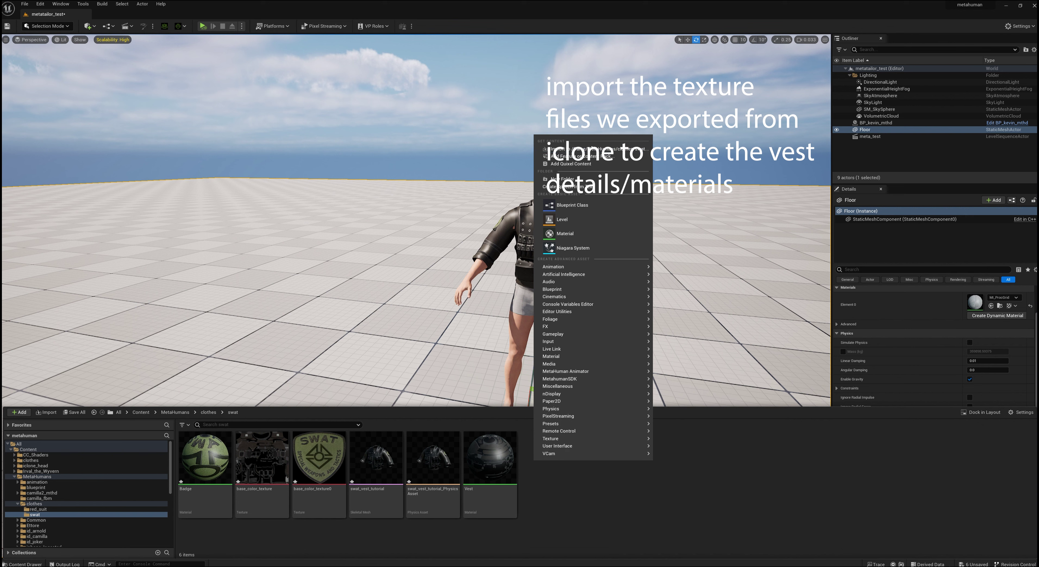
{"action": "left_click", "coordinate": [644, 149]}
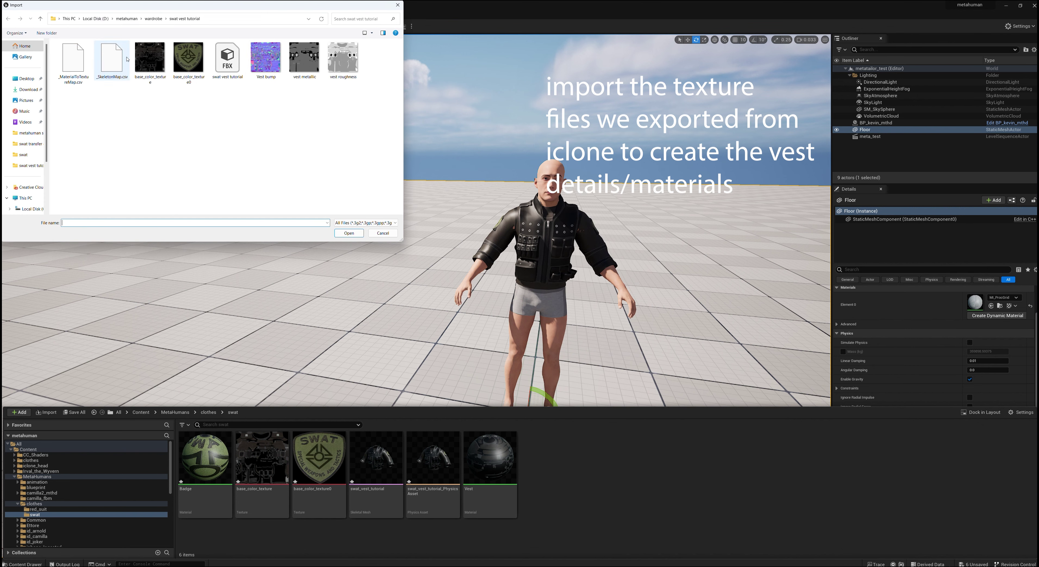
{"action": "left_click", "coordinate": [263, 63]}
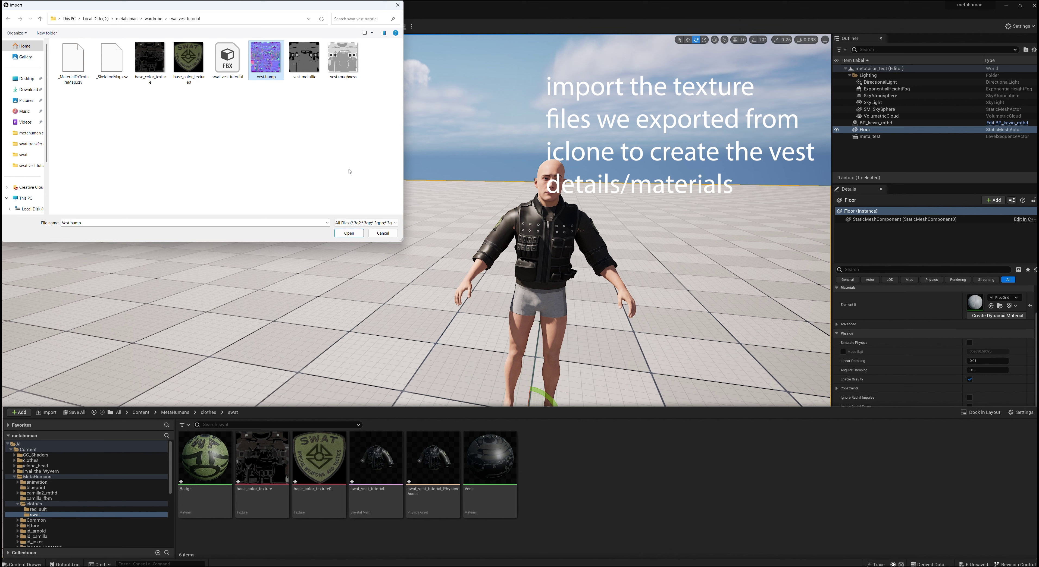
{"action": "left_click", "coordinate": [349, 67], "text": "shift"}
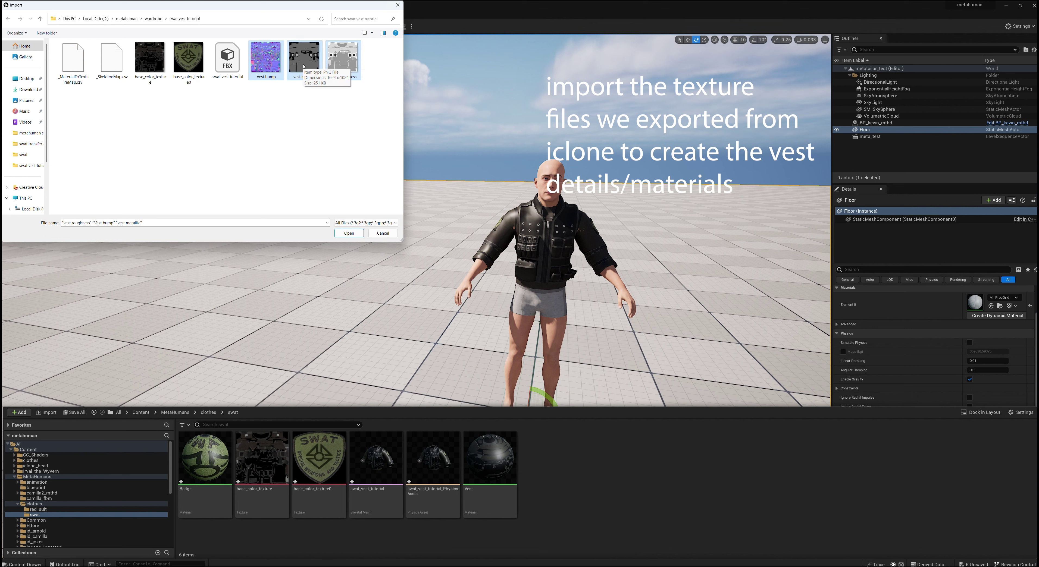
{"action": "left_click_drag", "start_coordinate": [304, 67], "coordinate": [408, 202]}
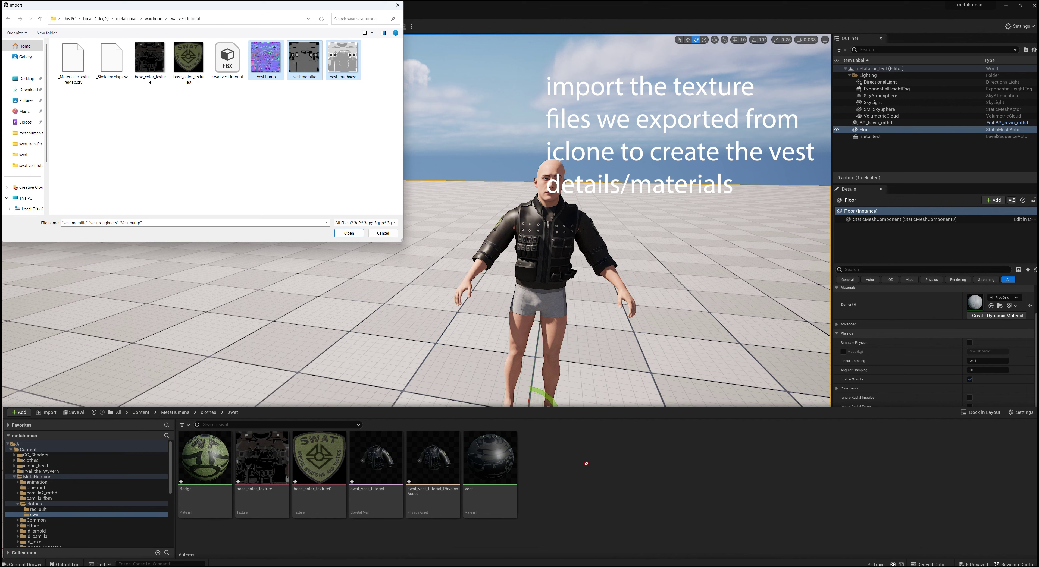
{"action": "left_click_drag", "start_coordinate": [574, 445], "coordinate": [273, 73]}
Filter to Texture (*.png) and import Vest bump, vest metallic and vest roughness.
{"action": "left_click", "coordinate": [390, 223]}
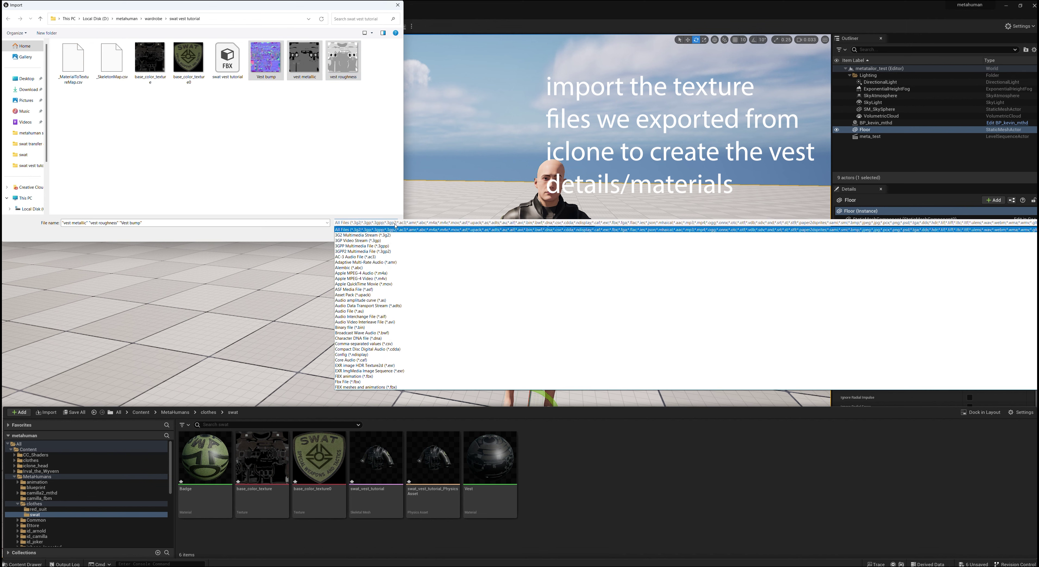
{"action": "scroll", "coordinate": [368, 324], "scroll_direction": "down", "scroll_amount": 5}
{"action": "scroll", "coordinate": [365, 331], "scroll_direction": "down", "scroll_amount": 5}
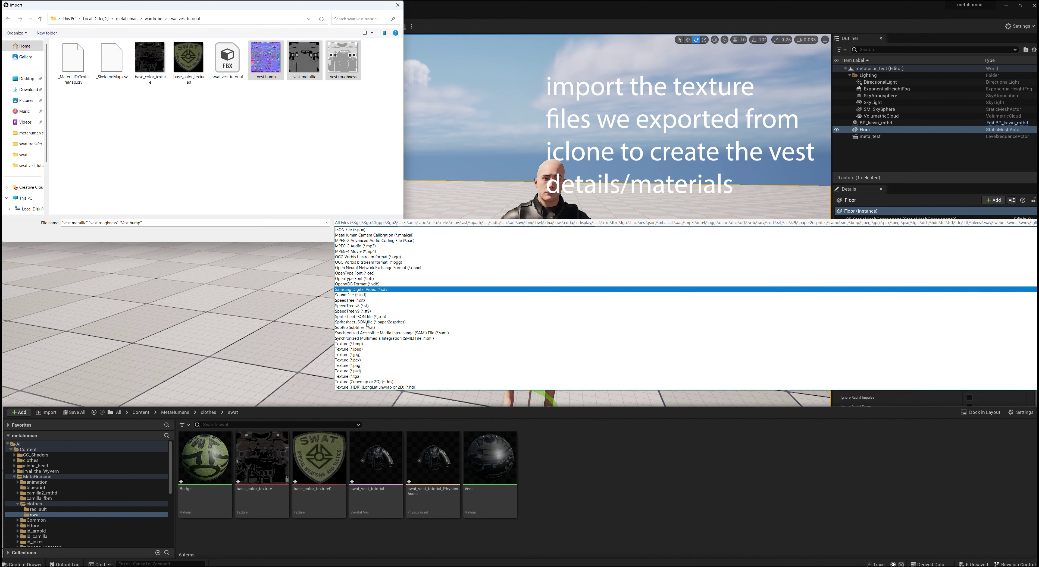
{"action": "scroll", "coordinate": [361, 338], "scroll_direction": "down", "scroll_amount": 3}
{"action": "left_click", "coordinate": [357, 349]}
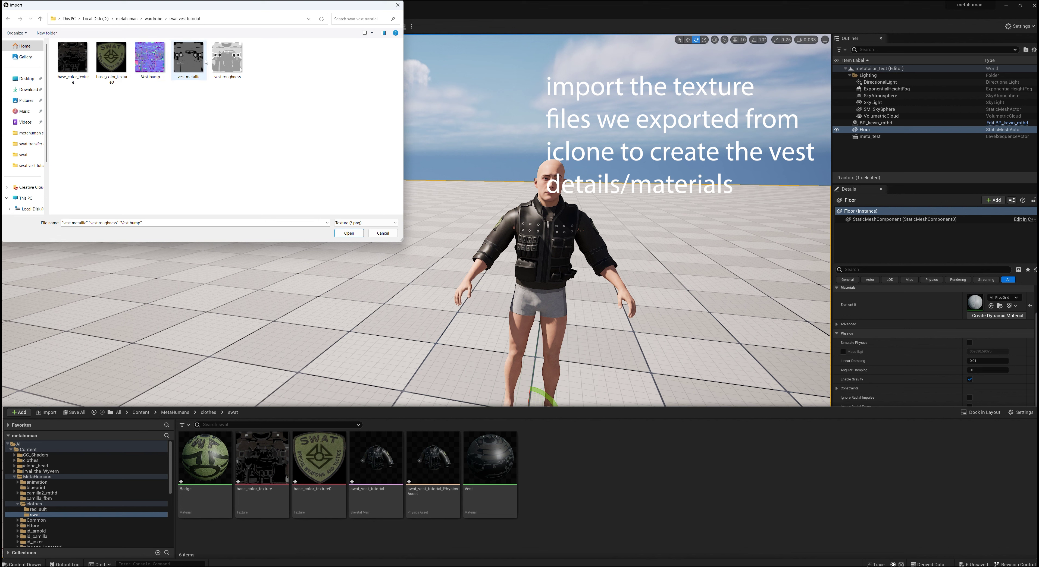
{"action": "left_click", "coordinate": [157, 64]}
{"action": "left_click_drag", "start_coordinate": [157, 64], "coordinate": [487, 413]}
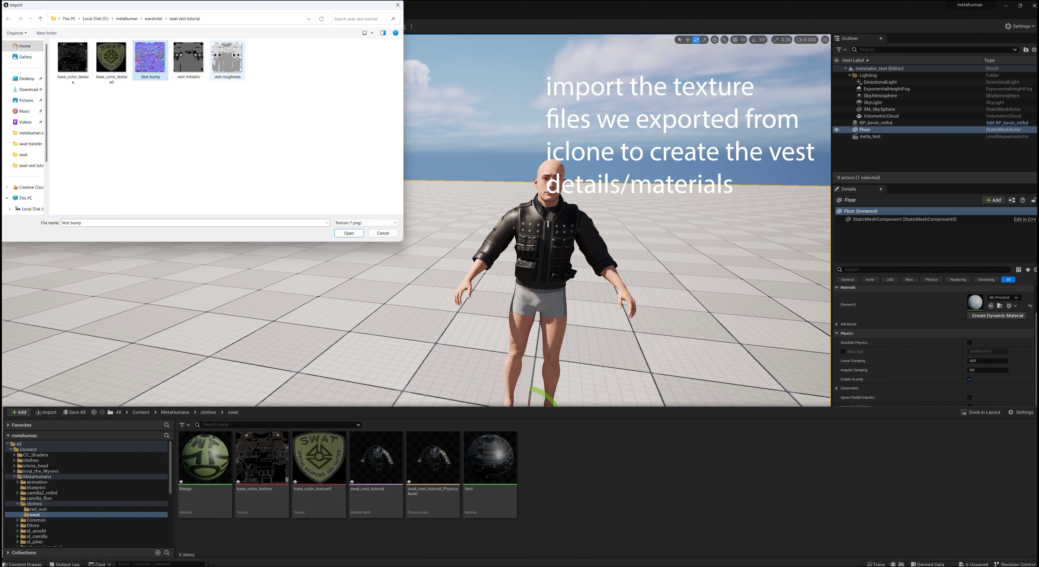
{"action": "left_click", "coordinate": [219, 56], "text": "shift"}
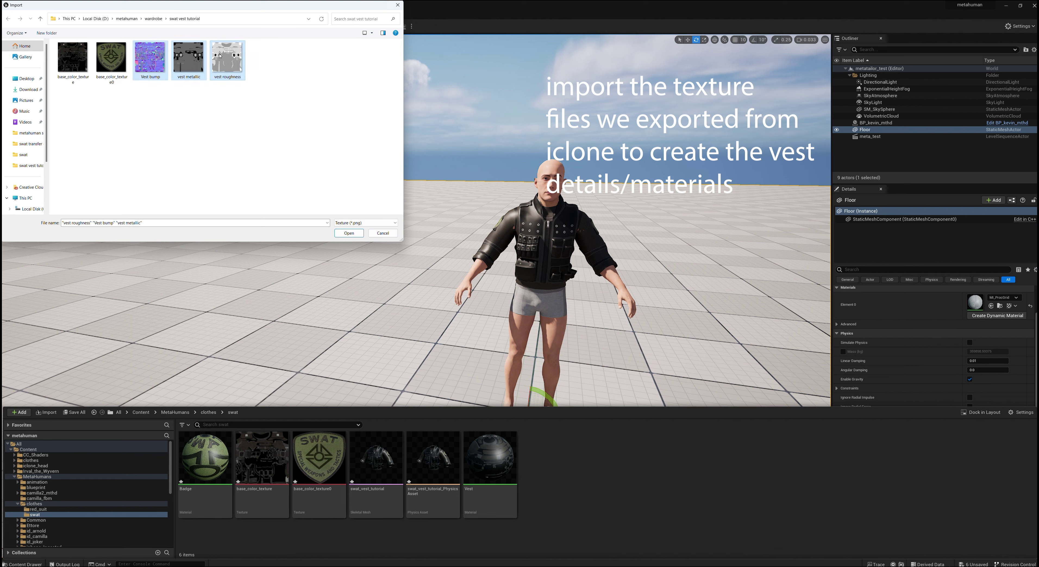
{"action": "left_click", "coordinate": [348, 233]}
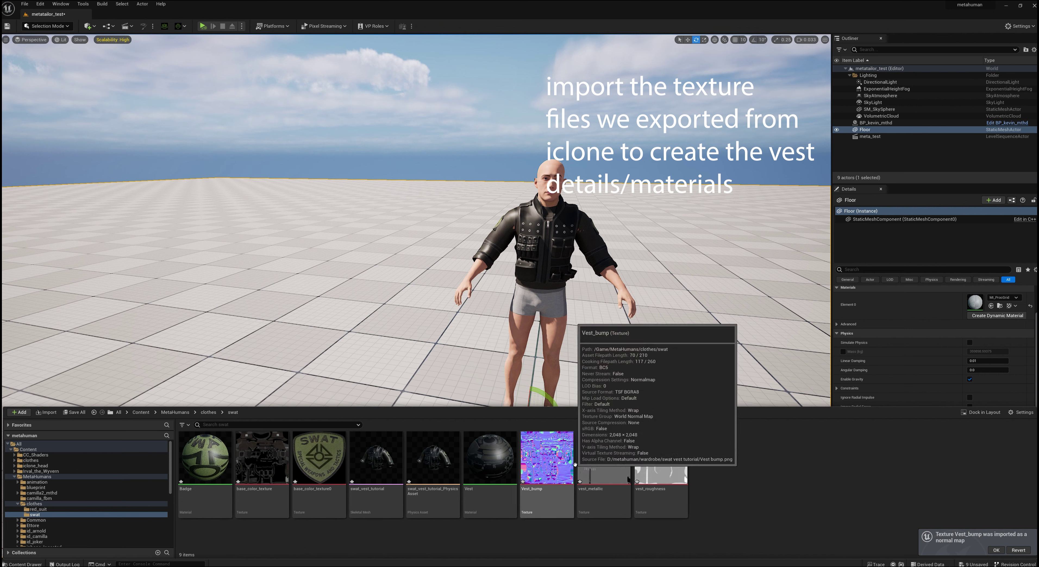
Open the Vest material and add the Vest_bump texture node to its graph.
{"action": "left_click", "coordinate": [491, 464]}
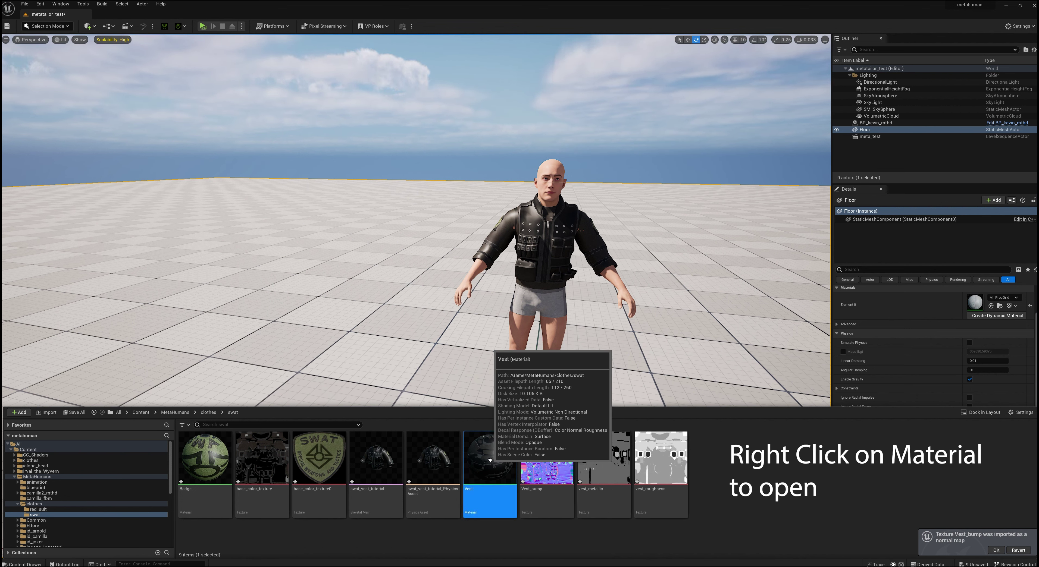
{"action": "double_click", "coordinate": [490, 460]}
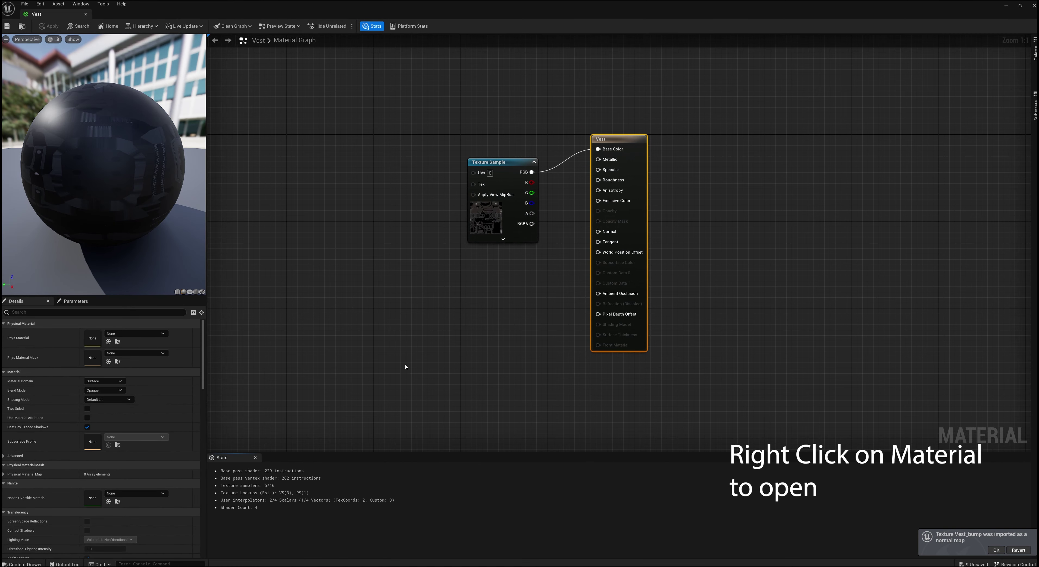
{"action": "left_click_drag", "start_coordinate": [482, 173], "coordinate": [459, 117]}
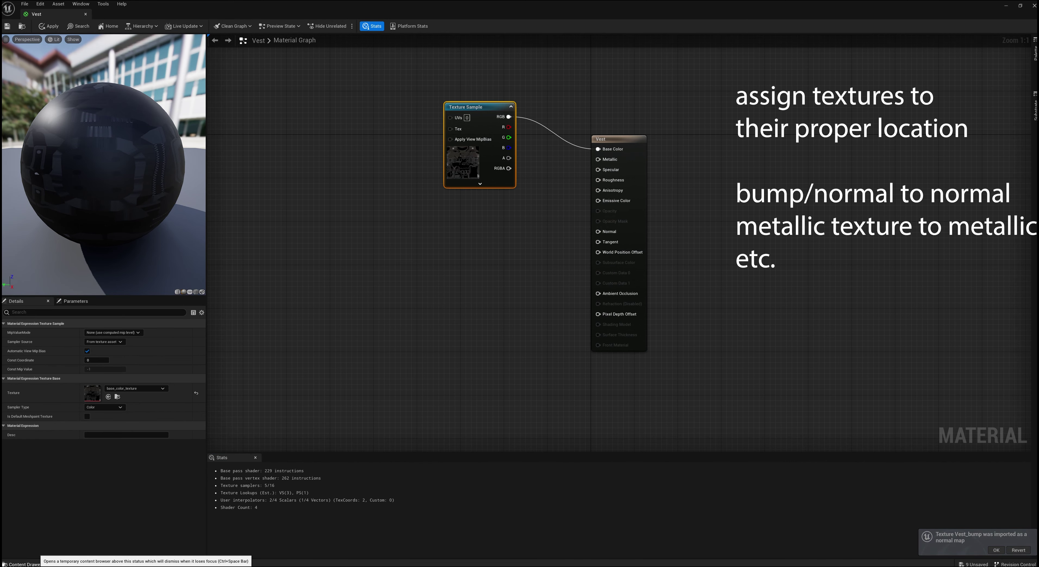
{"action": "left_click", "coordinate": [24, 565]}
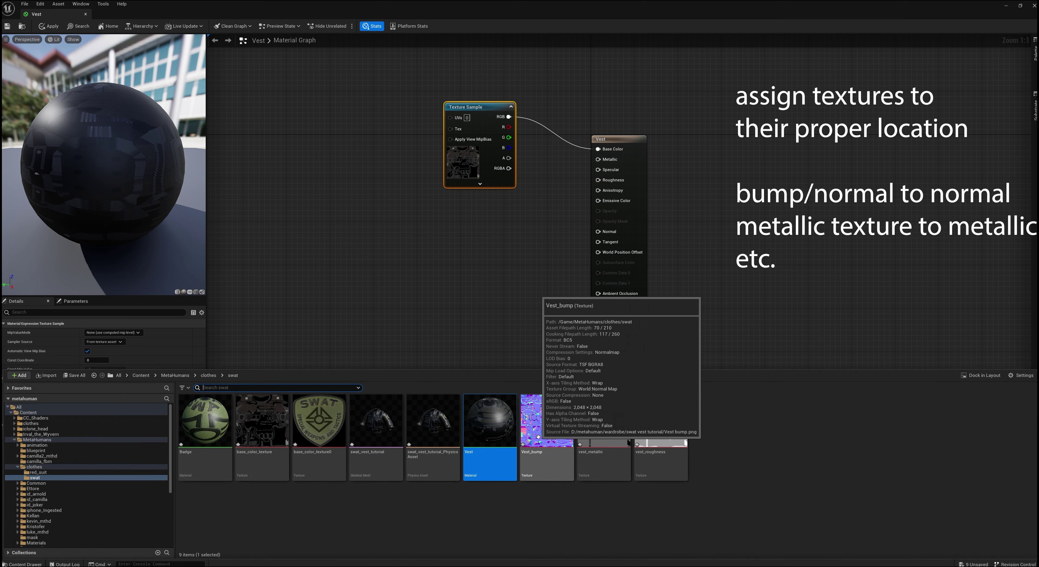
{"action": "mouse_move", "coordinate": [546, 421]}
{"action": "left_mouse_down"}
{"action": "mouse_move", "coordinate": [426, 212]}
{"action": "mouse_move", "coordinate": [528, 211]}
{"action": "mouse_move", "coordinate": [598, 233]}
{"action": "left_mouse_up"}
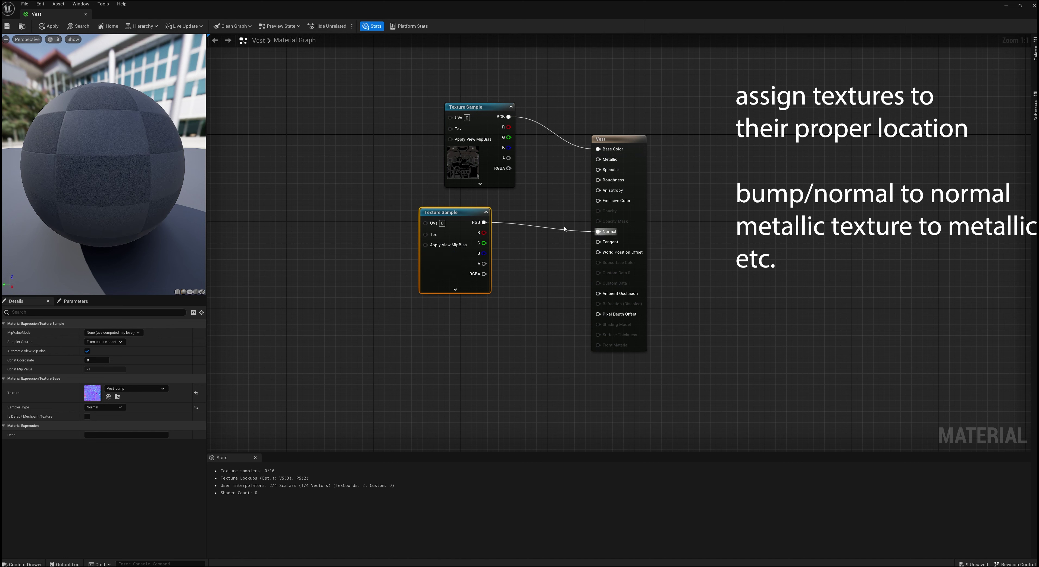
{"action": "left_click_drag", "start_coordinate": [473, 216], "coordinate": [530, 323]}
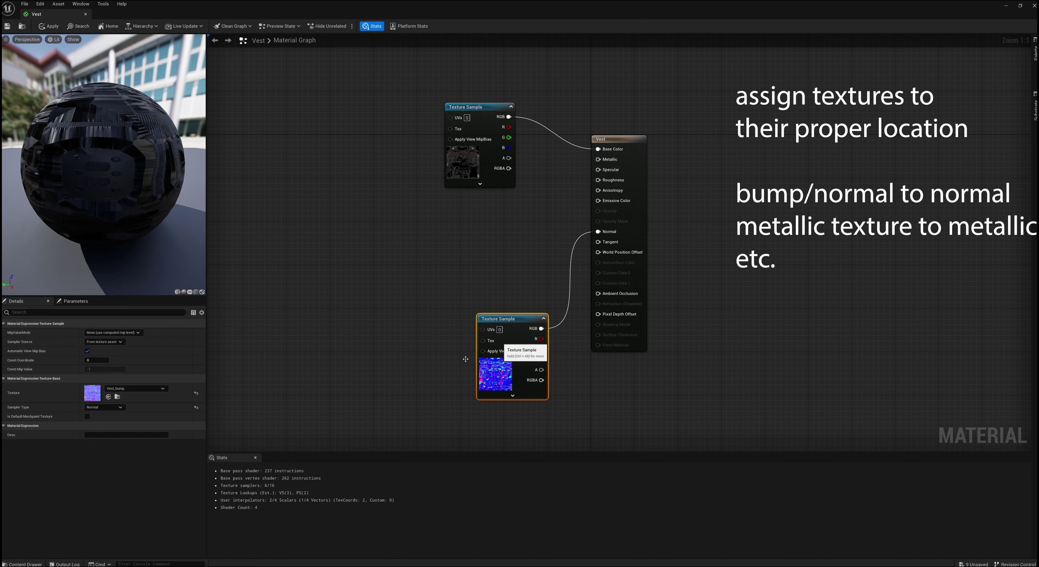
Add vest_metallic and vest_roughness nodes, wiring them to Metallic and Roughness.
{"action": "left_click", "coordinate": [23, 564]}
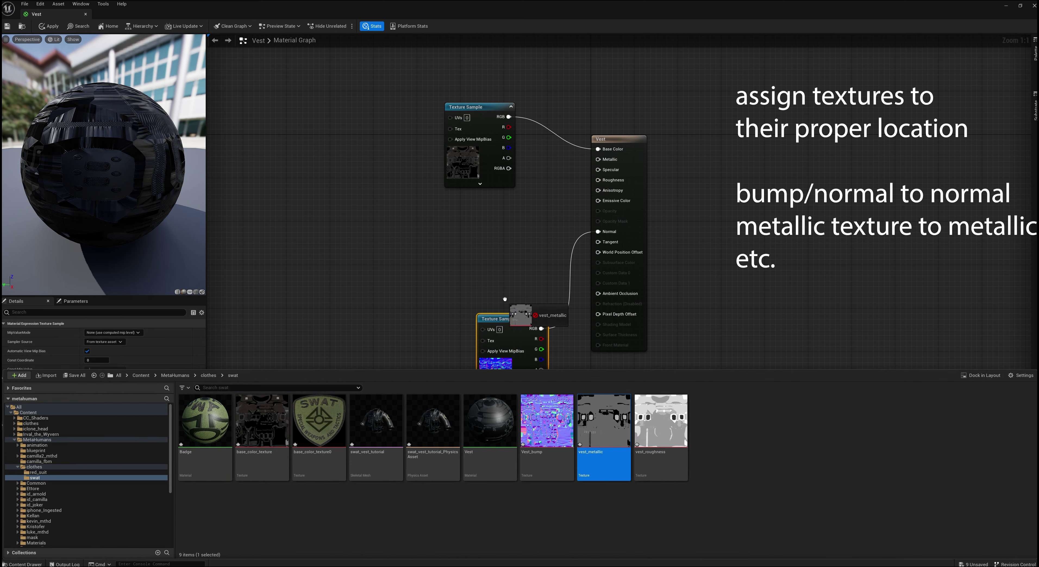
{"action": "left_click_drag", "start_coordinate": [596, 425], "coordinate": [420, 220]}
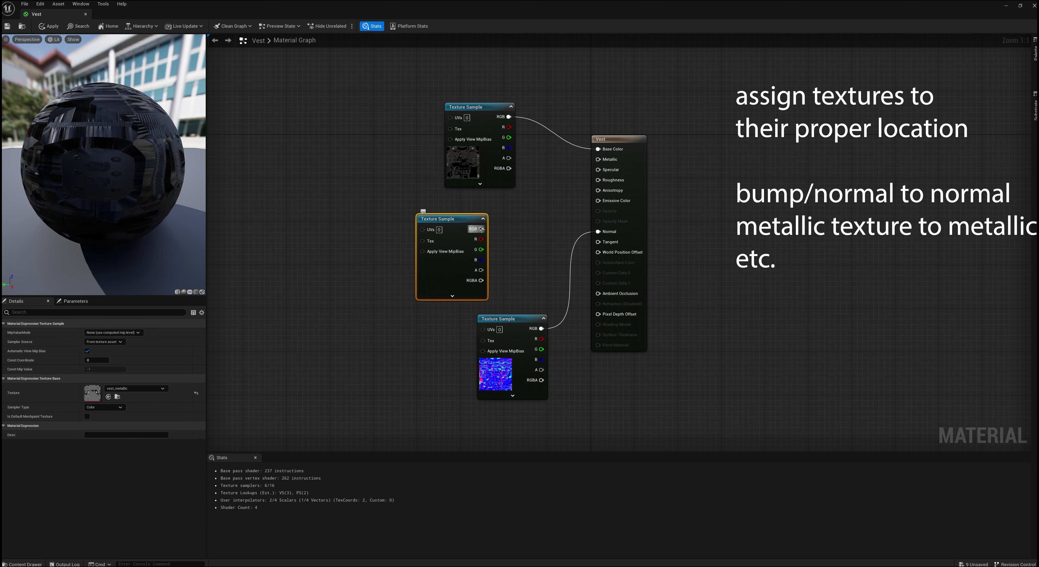
{"action": "left_click_drag", "start_coordinate": [480, 229], "coordinate": [597, 159]}
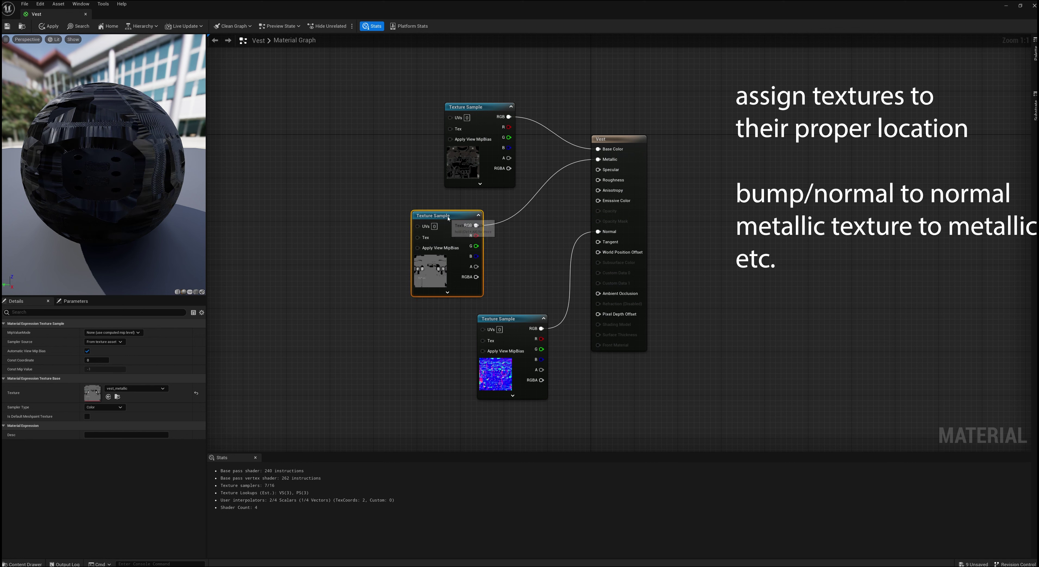
{"action": "left_click_drag", "start_coordinate": [474, 220], "coordinate": [459, 201]}
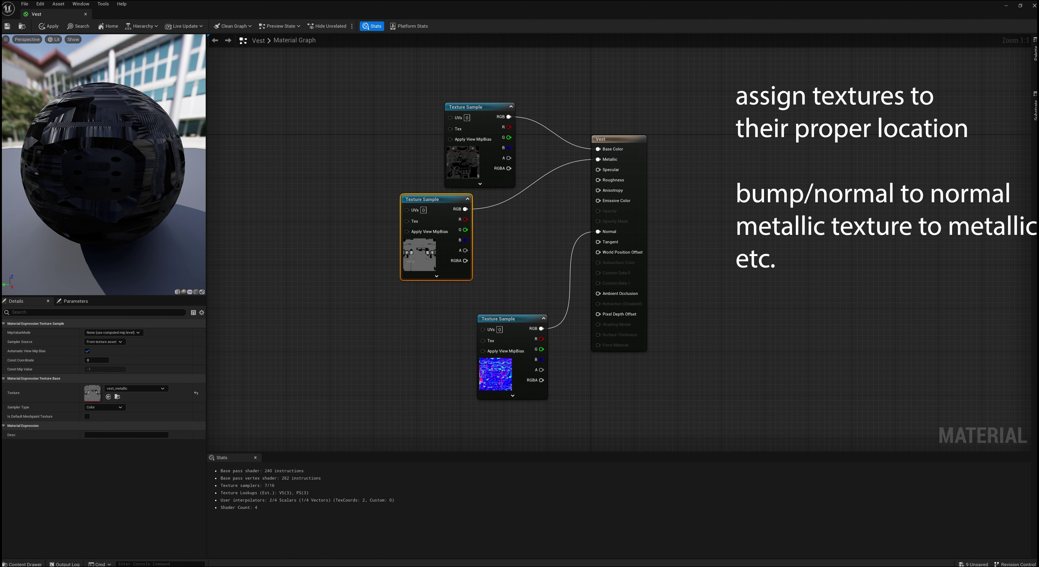
{"action": "left_click", "coordinate": [24, 563]}
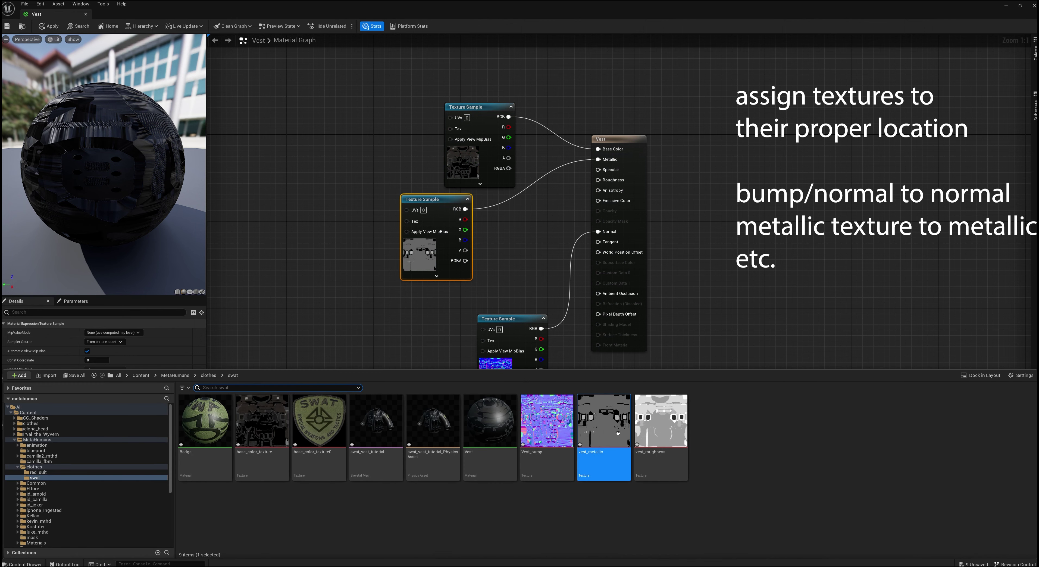
{"action": "left_click_drag", "start_coordinate": [660, 424], "coordinate": [502, 251]}
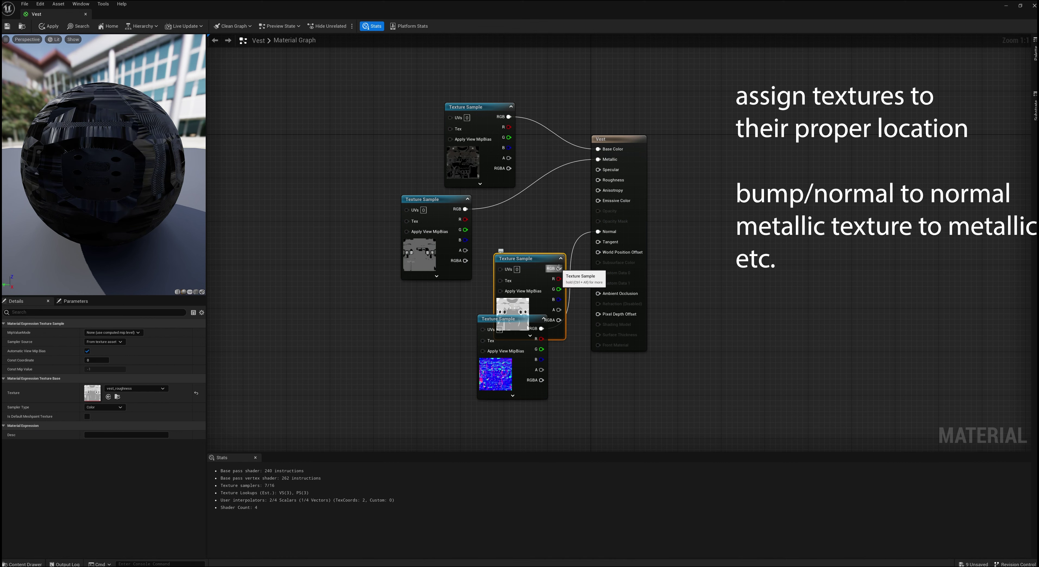
{"action": "left_click_drag", "start_coordinate": [559, 268], "coordinate": [578, 197]}
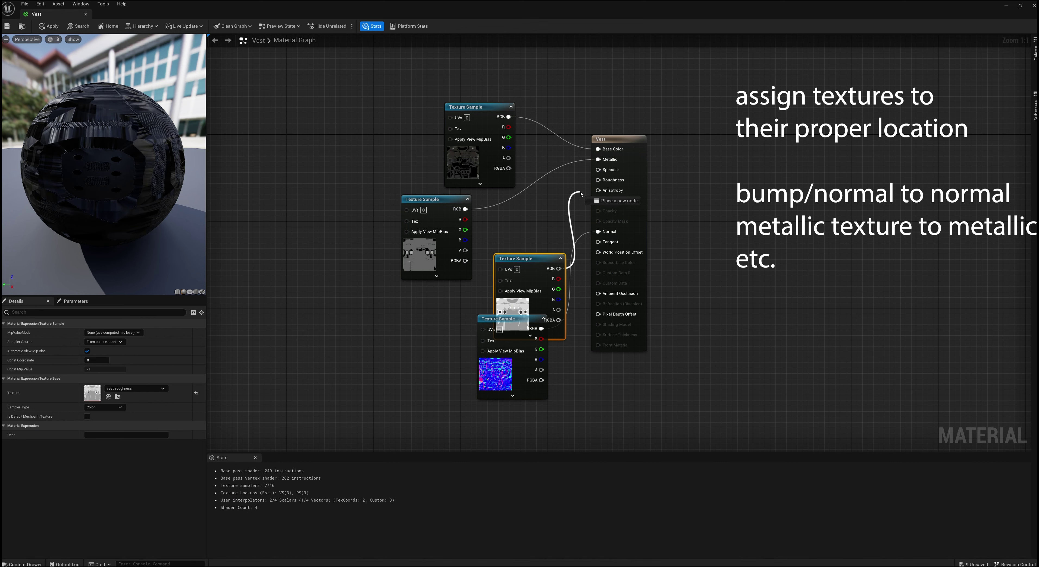
{"action": "left_click_drag", "start_coordinate": [579, 197], "coordinate": [598, 181]}
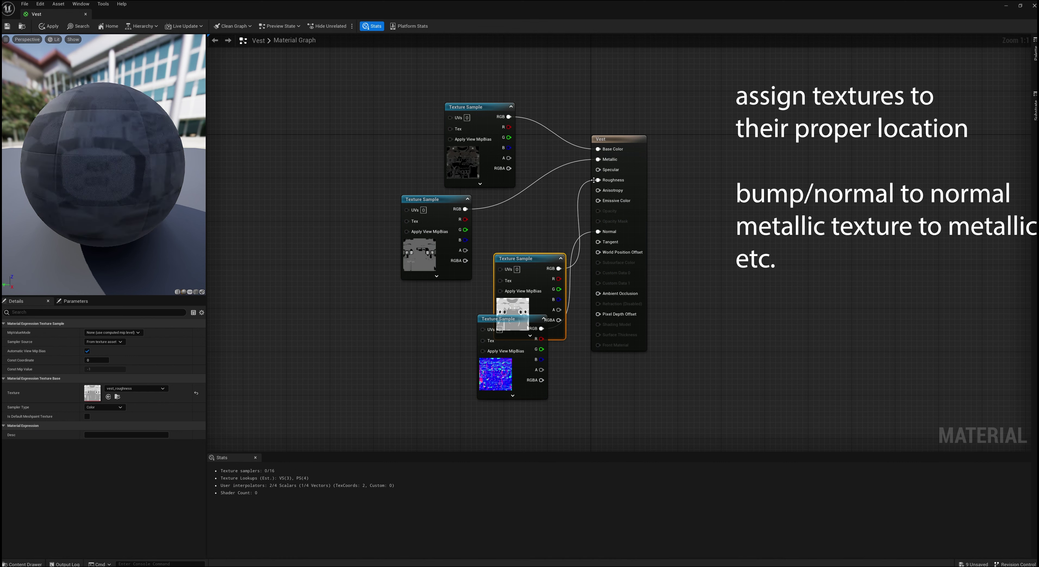
Apply and save the Vest material, then close the material editor.
{"action": "left_click", "coordinate": [52, 25]}
{"action": "left_click", "coordinate": [7, 26]}
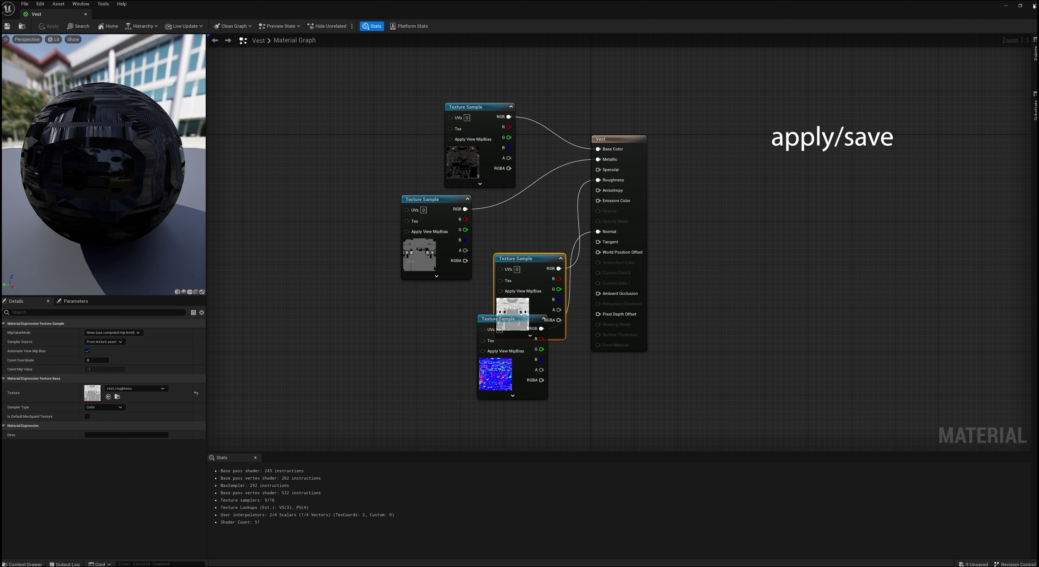
{"action": "left_click", "coordinate": [1034, 6]}
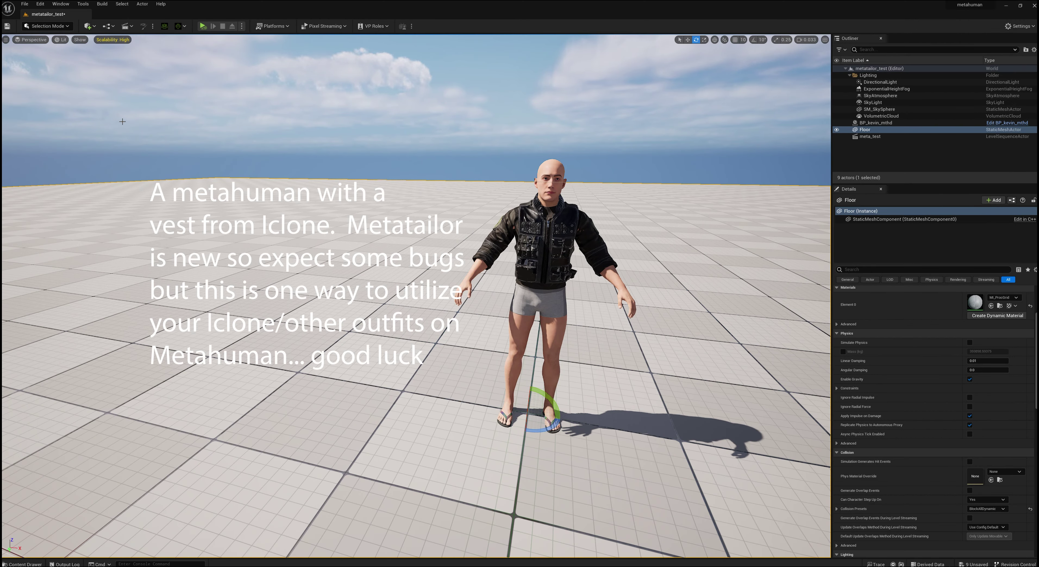